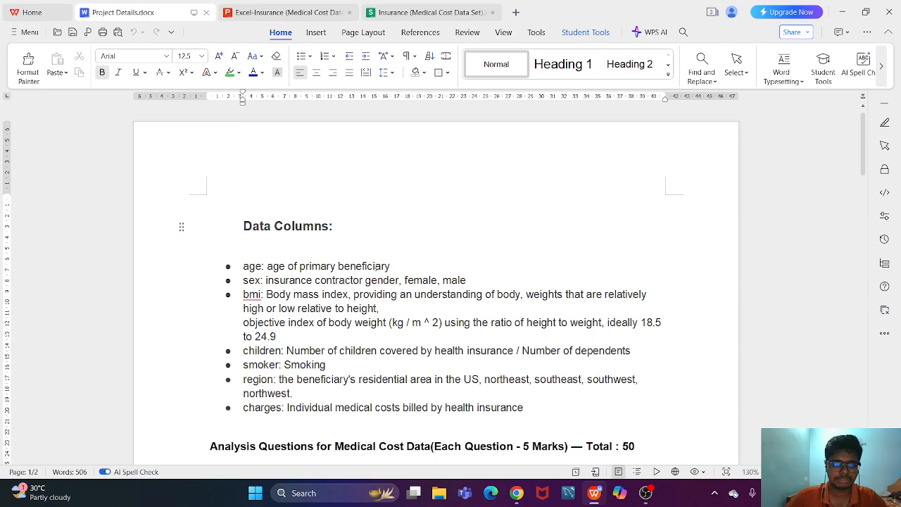
- Read the data column descriptions and the first analysis questions in Project Details.docx
scroll(259, 204, "down", 2)
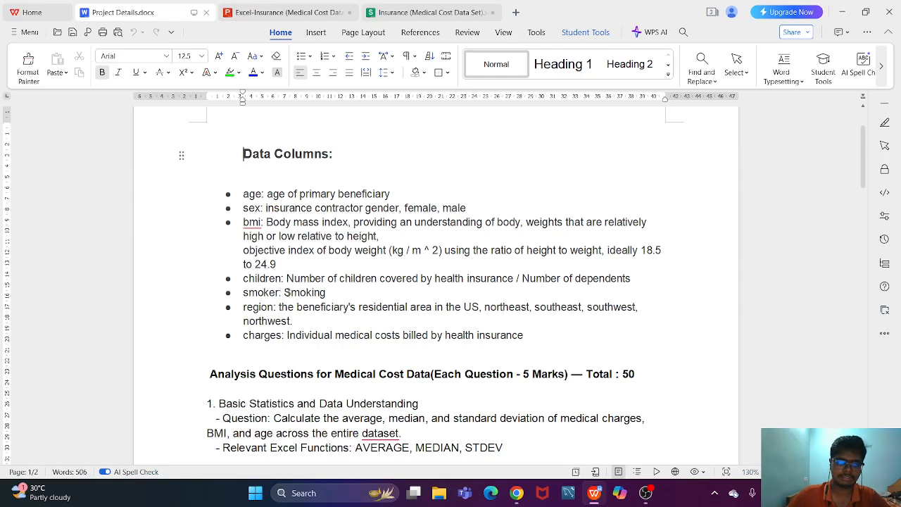
left_click(281, 293)
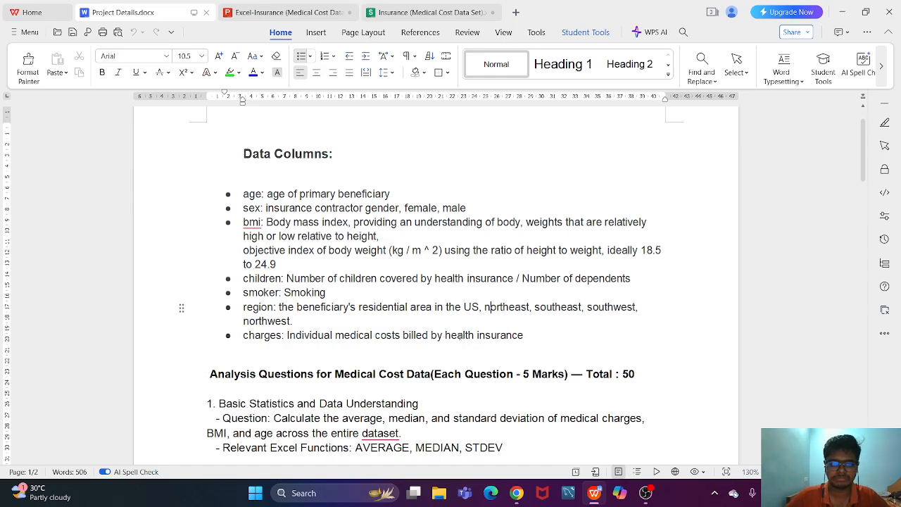
scroll(471, 342, "down", 2)
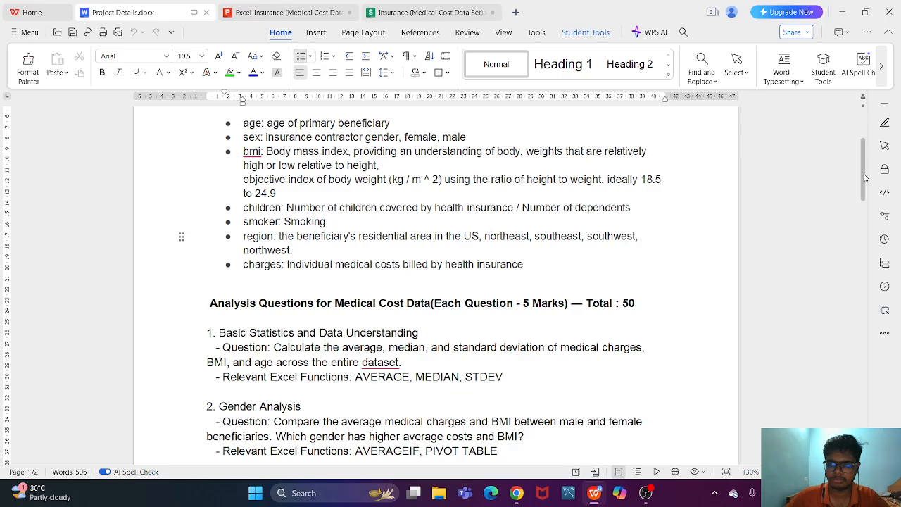
left_click_drag(862, 170, 855, 208)
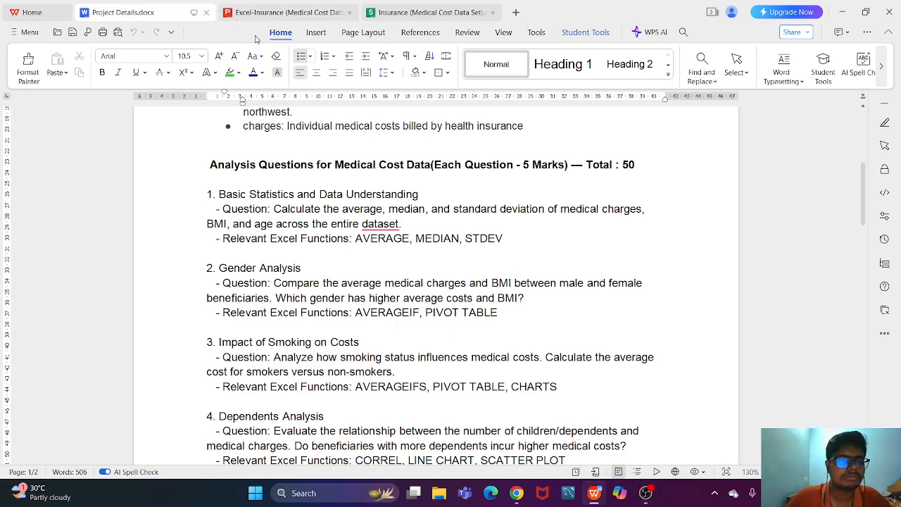
- Switch to the Insurance workbook and review the Dataset sheet's columns from age through charges by selecting them one after another
left_click(398, 12)
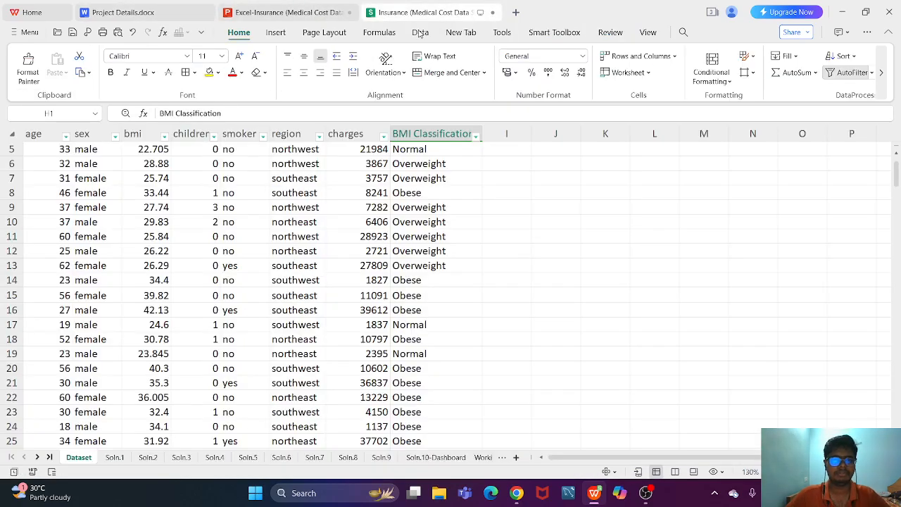
left_click(592, 166)
scroll(557, 253, "up", 1)
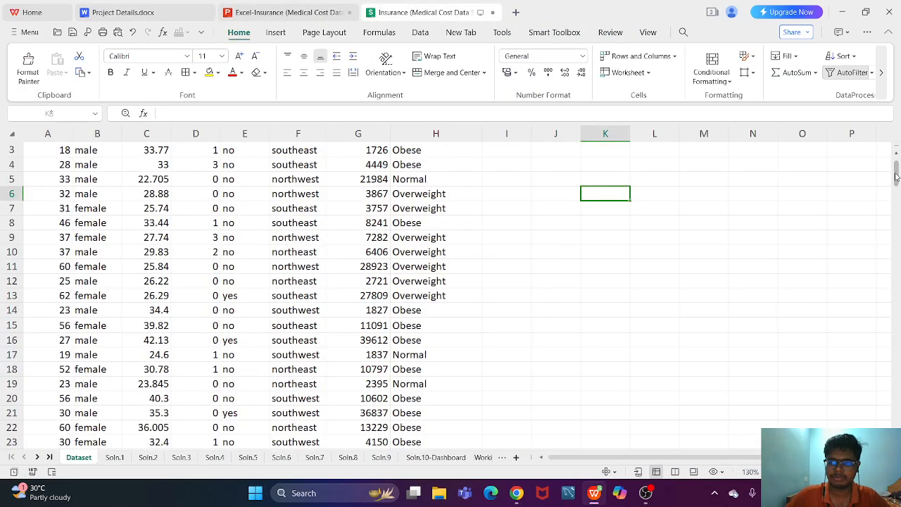
scroll(898, 172, "up", 1)
left_click(32, 131)
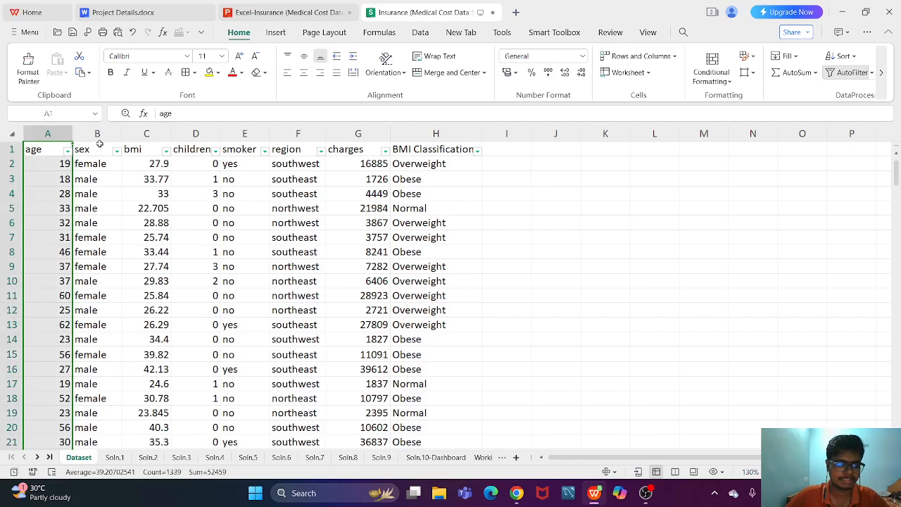
left_click(96, 133, "ctrl")
left_click(146, 133, "ctrl")
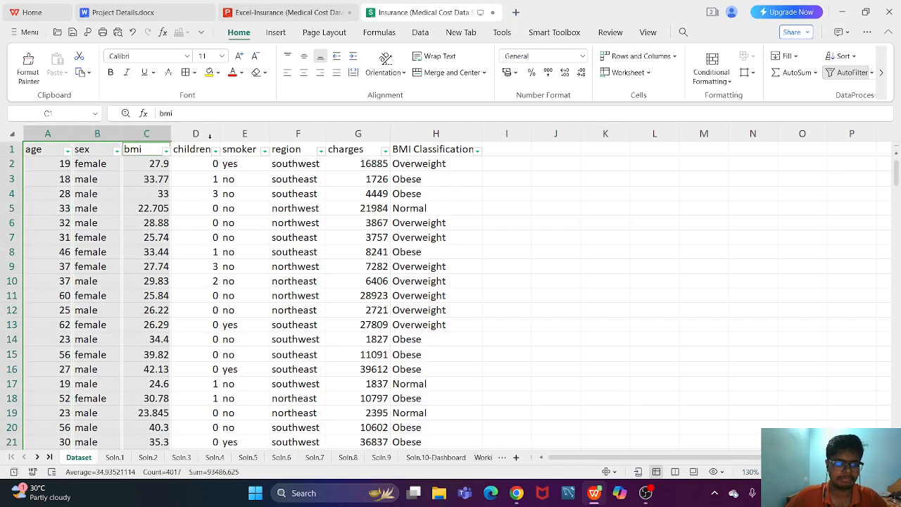
left_click(207, 134, "ctrl")
left_click(245, 134, "ctrl")
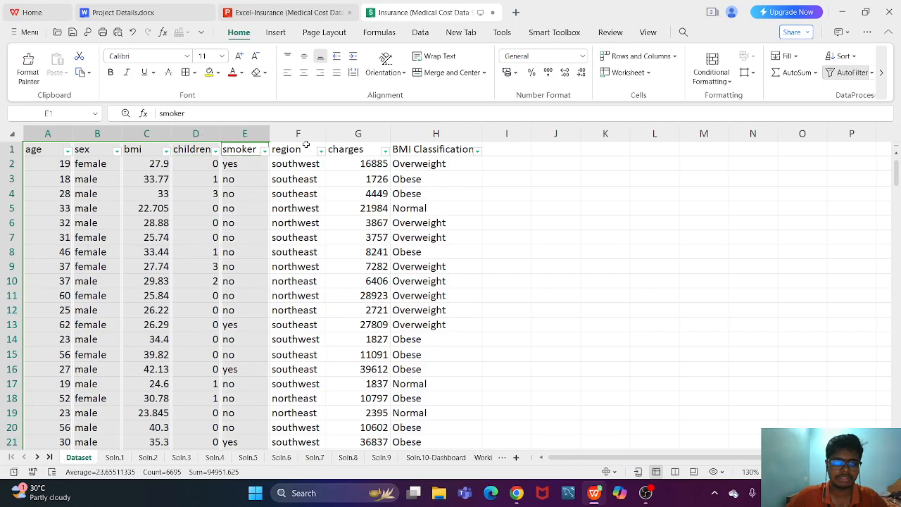
left_click(298, 134, "ctrl")
left_click(351, 134, "ctrl")
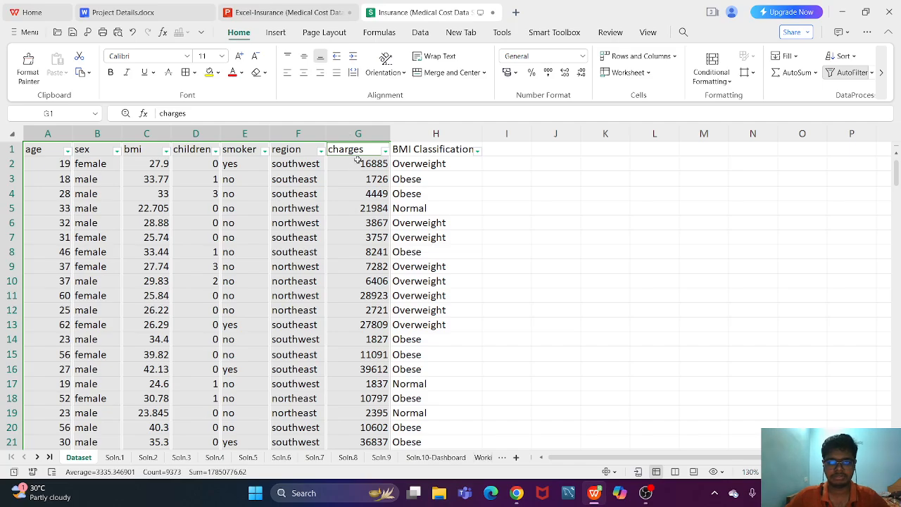
- Go through the first record in row 2 of the Dataset sheet cell by cell, from age to charges
left_click(354, 163)
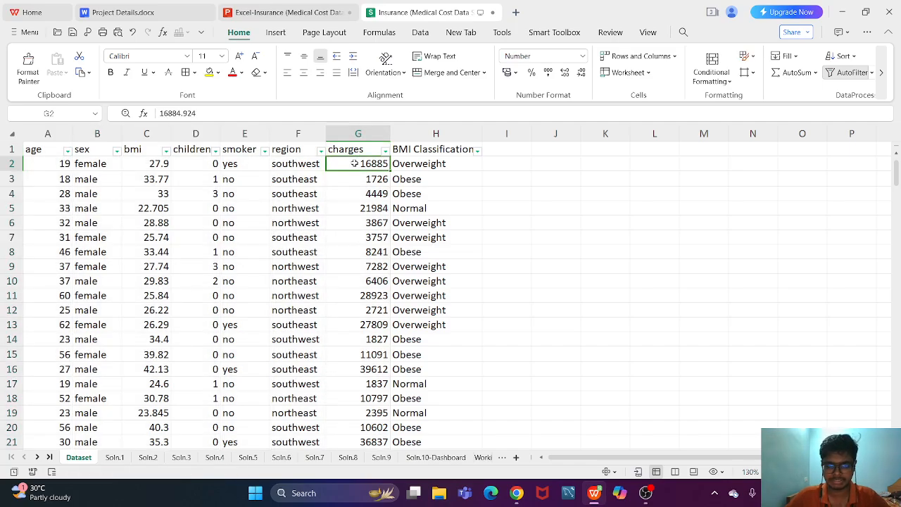
left_click(38, 167)
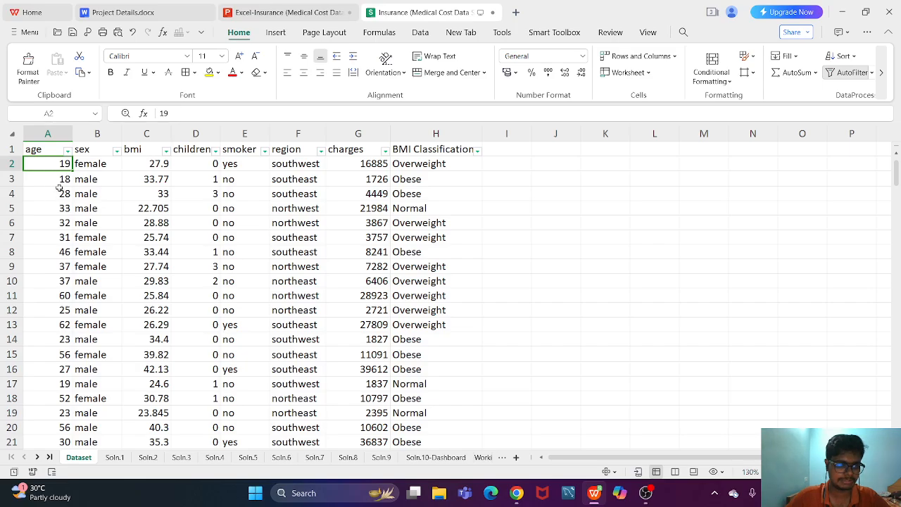
left_click(85, 166)
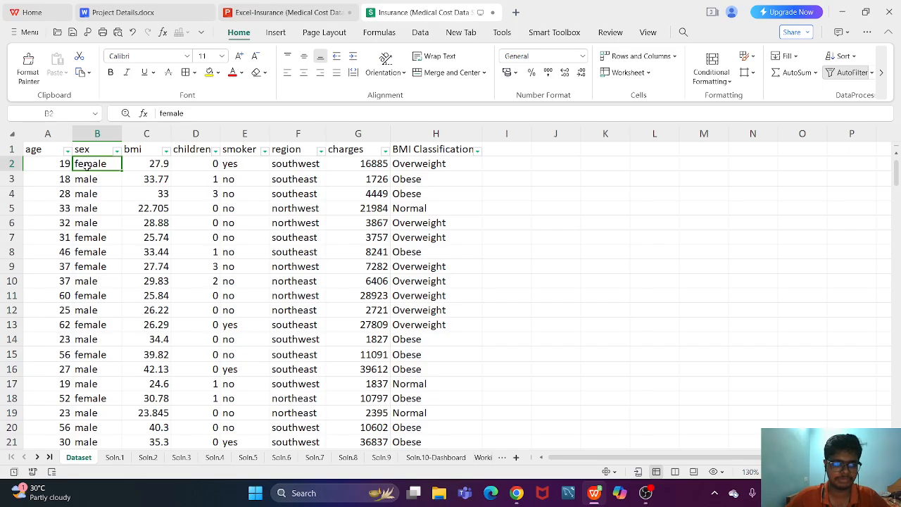
left_click(142, 163)
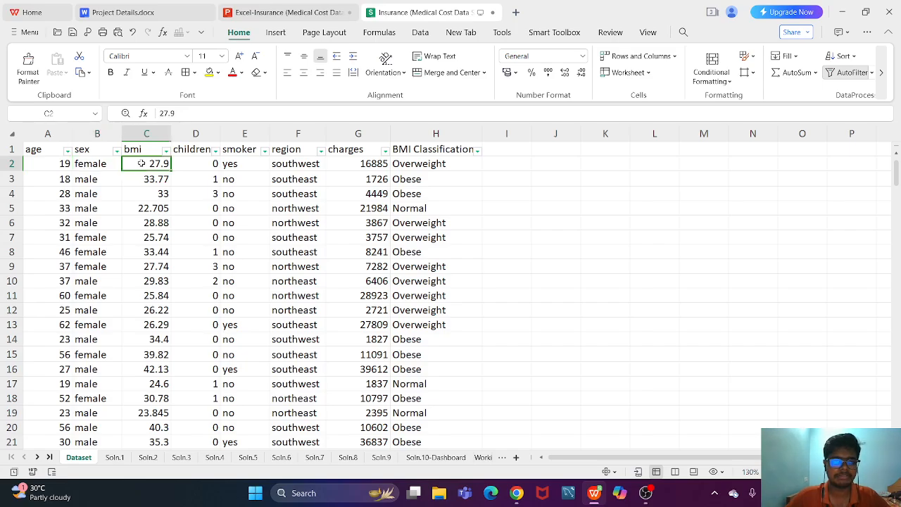
left_click(201, 165)
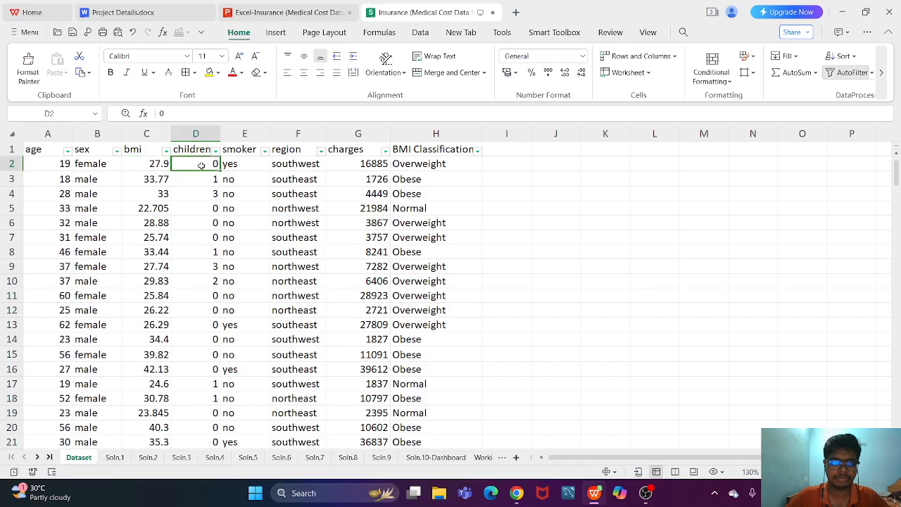
left_click(256, 162)
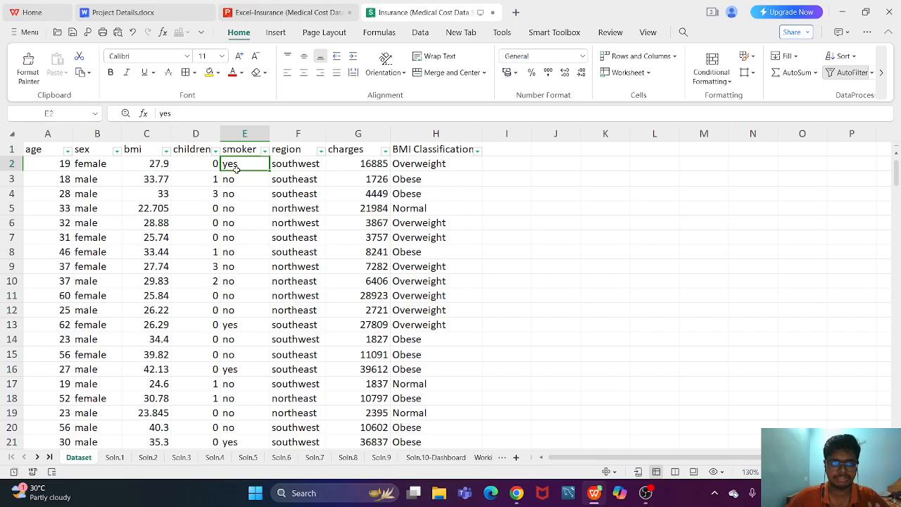
left_click(311, 168)
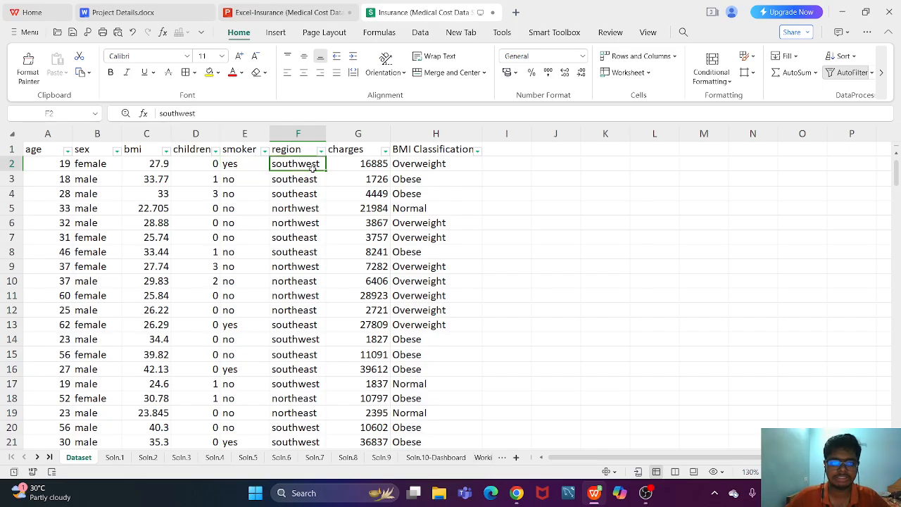
left_click(356, 164)
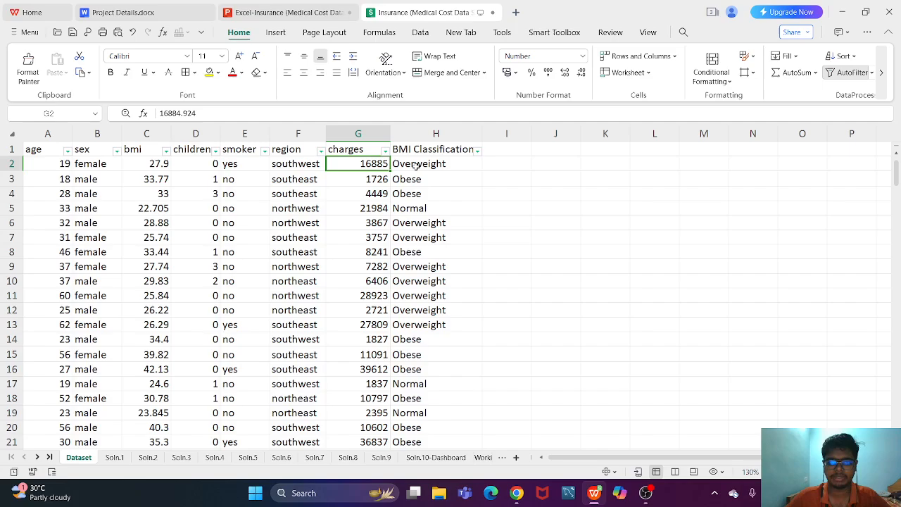
- Examine the BMI Classification column and the nested IF formula in its first data cell, H2
left_click(423, 131)
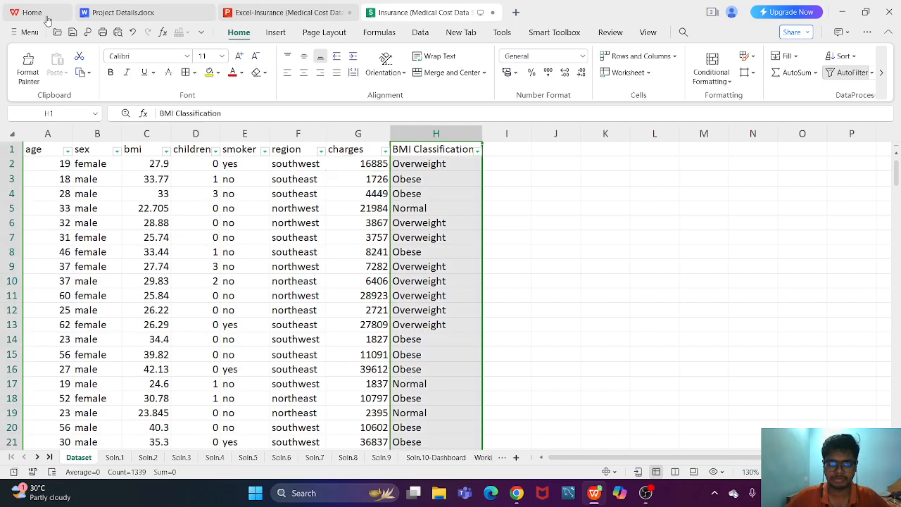
left_click(463, 190)
left_click(441, 164)
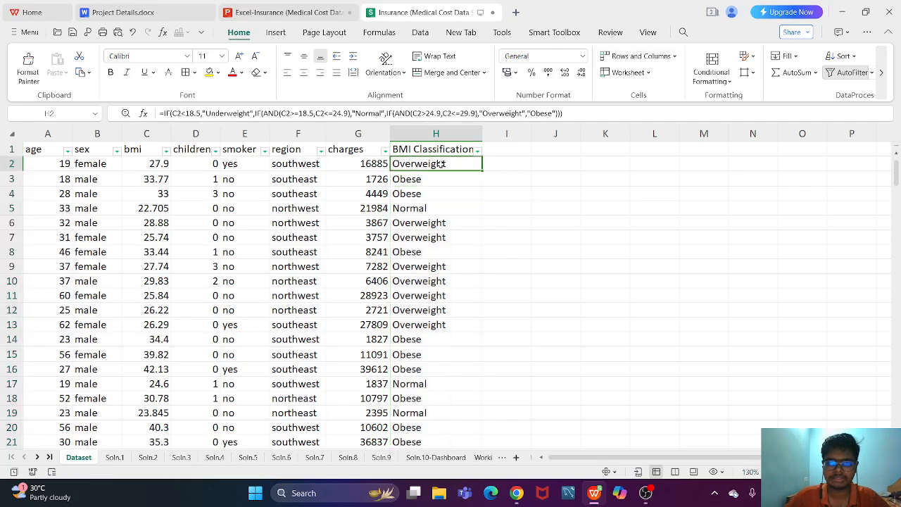
scroll(440, 211, "down", 3, "ctrl")
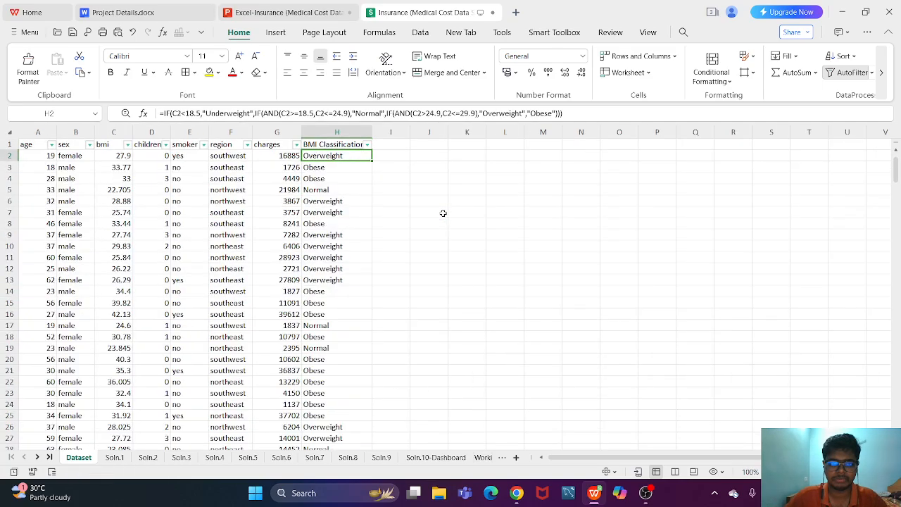
scroll(400, 263, "up", 2, "ctrl")
scroll(400, 263, "up", 3, "ctrl")
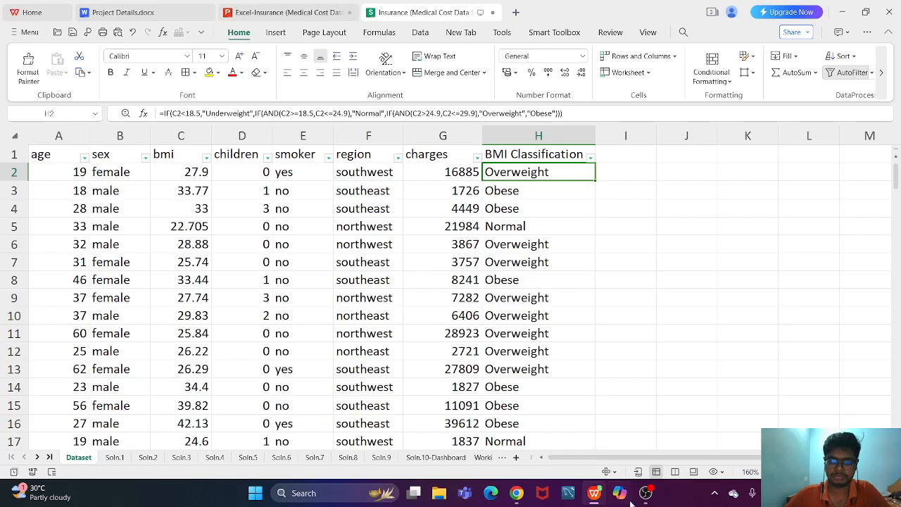
- Switch to the Excel-Insurance presentation and run its slide show up to the Question 1 slide
left_click(302, 5)
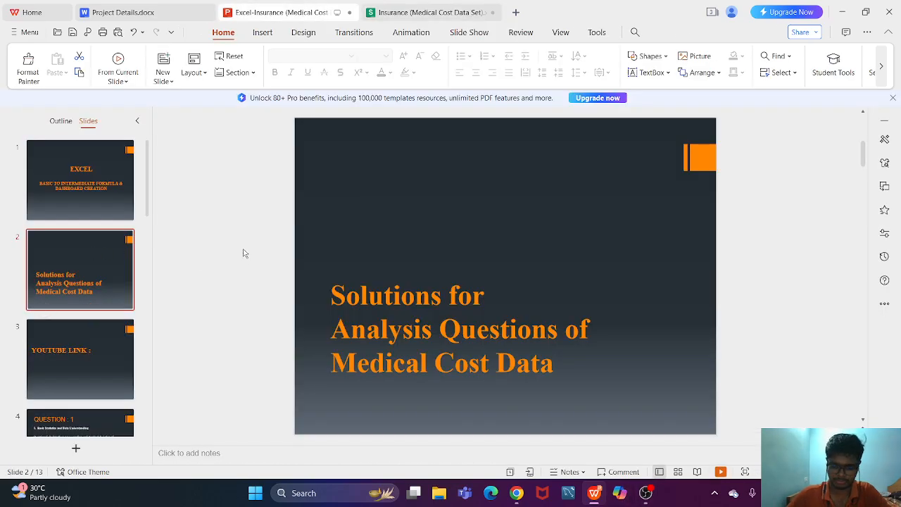
key("F5")
key("Right")
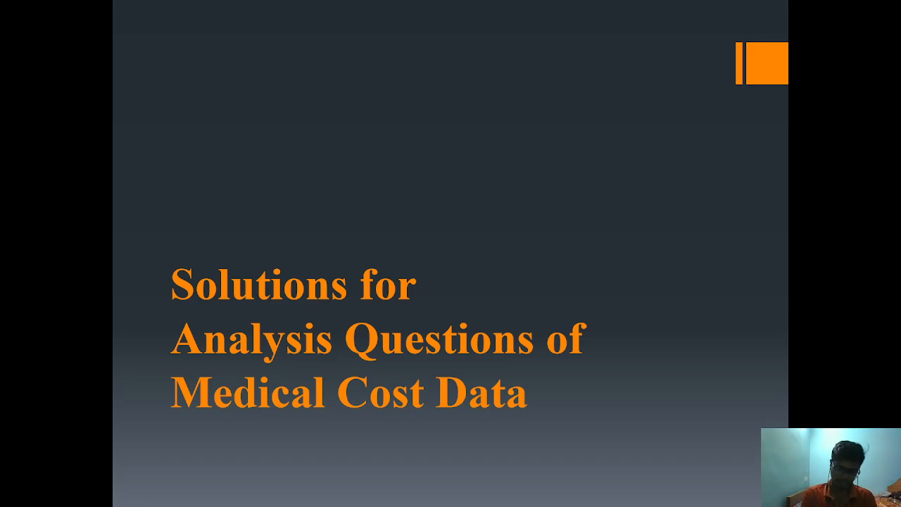
key("Right")
key("Right")
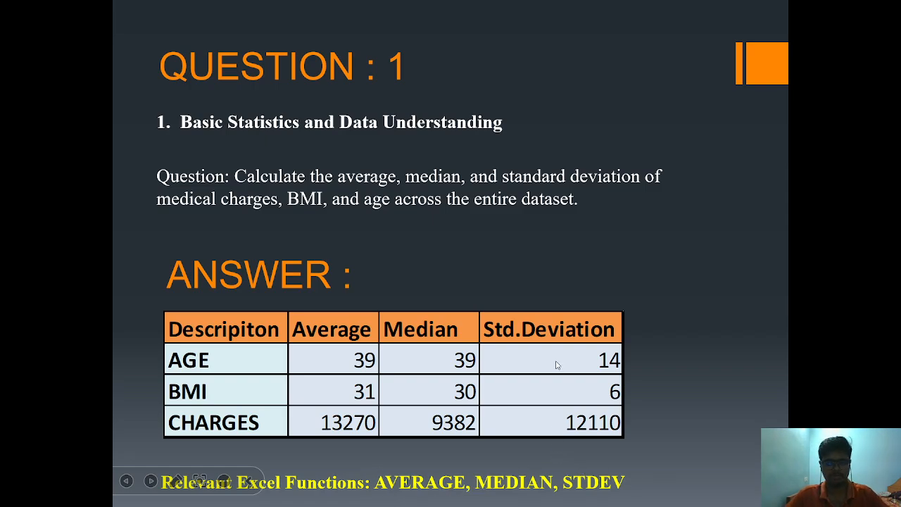
- End the slide show, return to the Insurance workbook and examine the bmi and charges columns on the Soln.1 sheet
key("Escape")
left_click(389, 5)
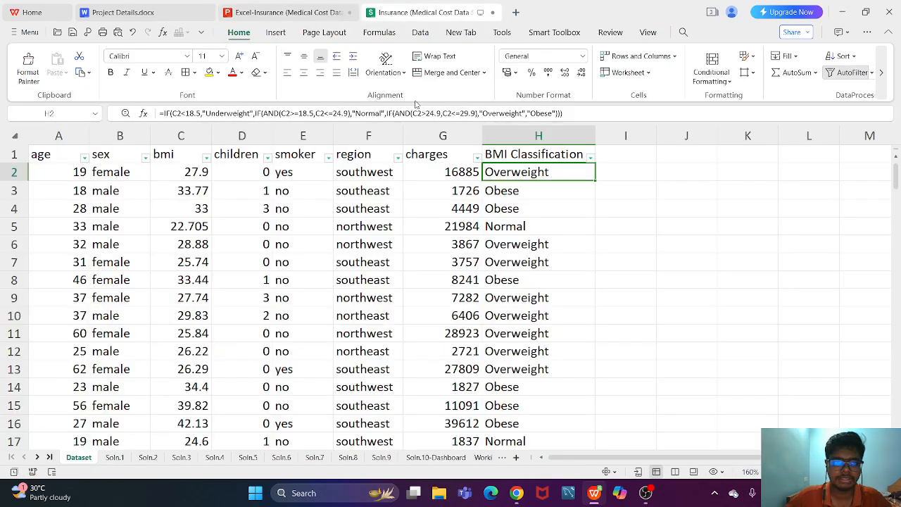
left_click(124, 457)
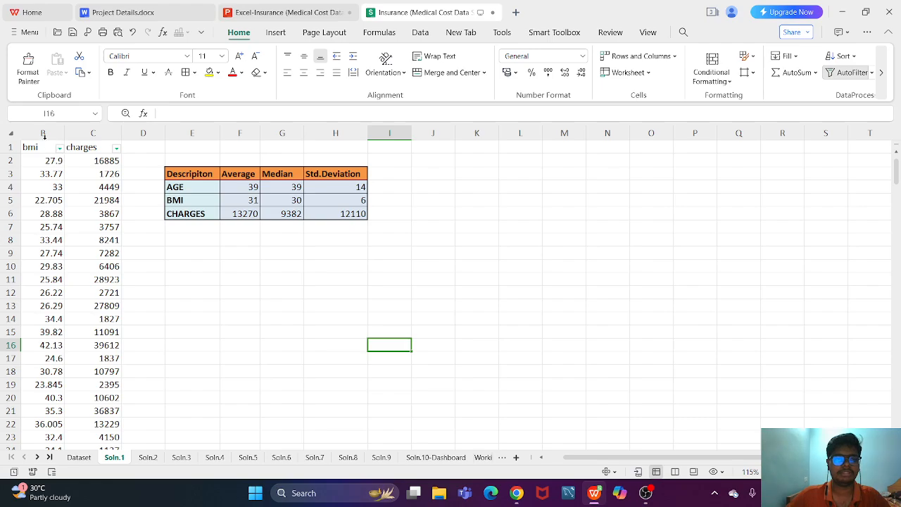
left_click_drag(44, 136, 89, 135)
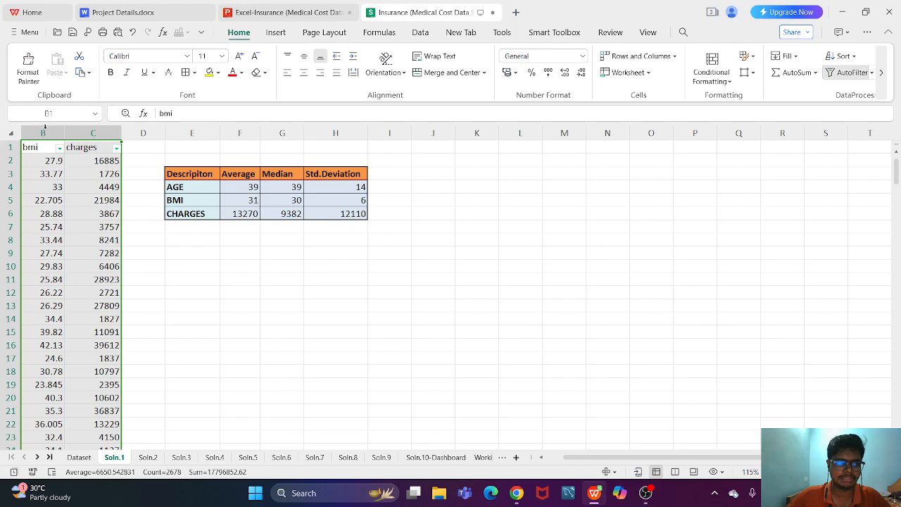
left_click_drag(48, 133, 98, 135)
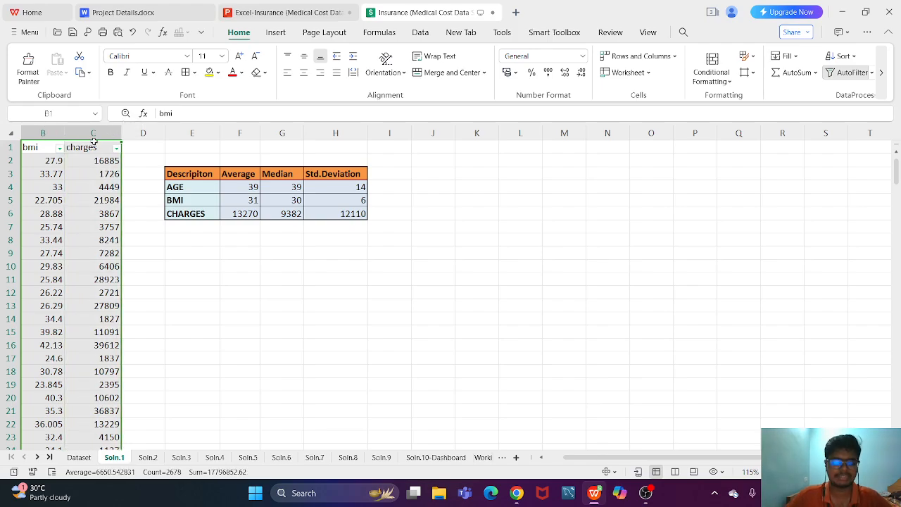
left_click(88, 145)
left_click(212, 281)
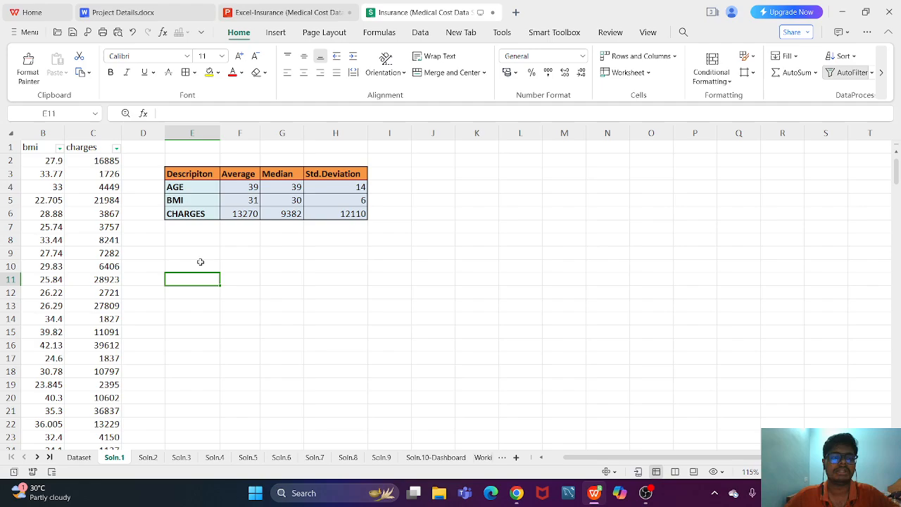
- Inspect the formula for the average AGE in the Soln.1 summary table together with the age column it references
scroll(221, 242, "down", 2)
scroll(233, 251, "up", 2)
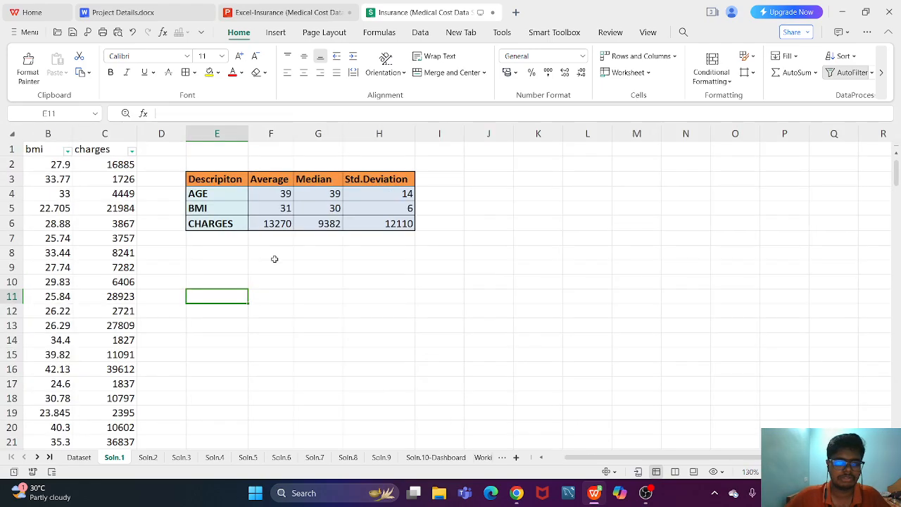
scroll(366, 246, "up", 4)
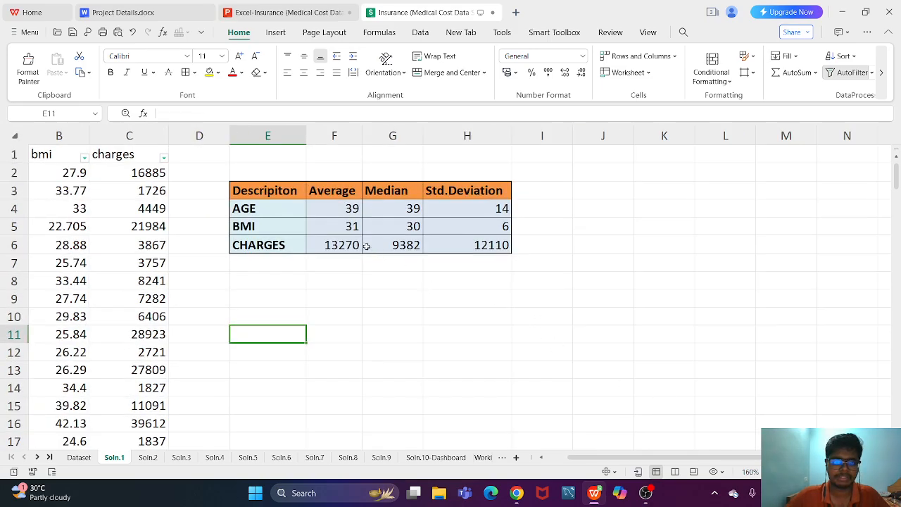
double_click(336, 209)
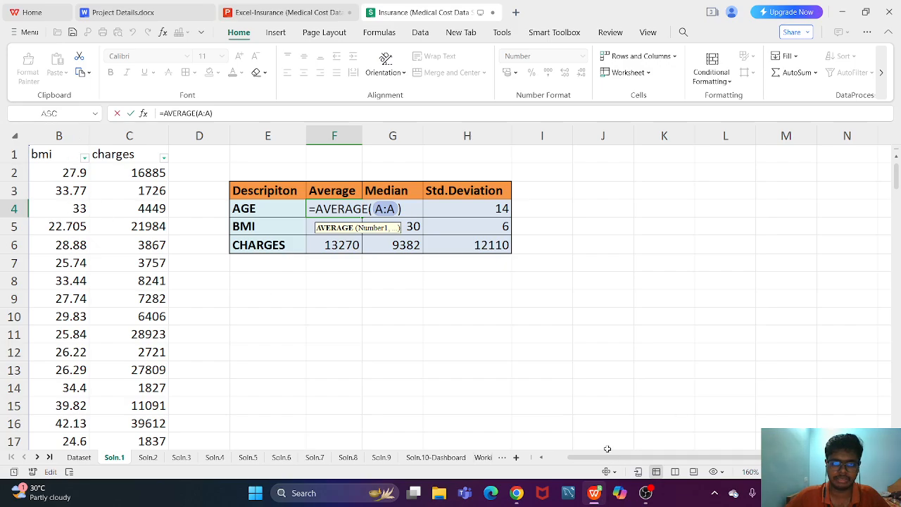
scroll(604, 459, "left", 1)
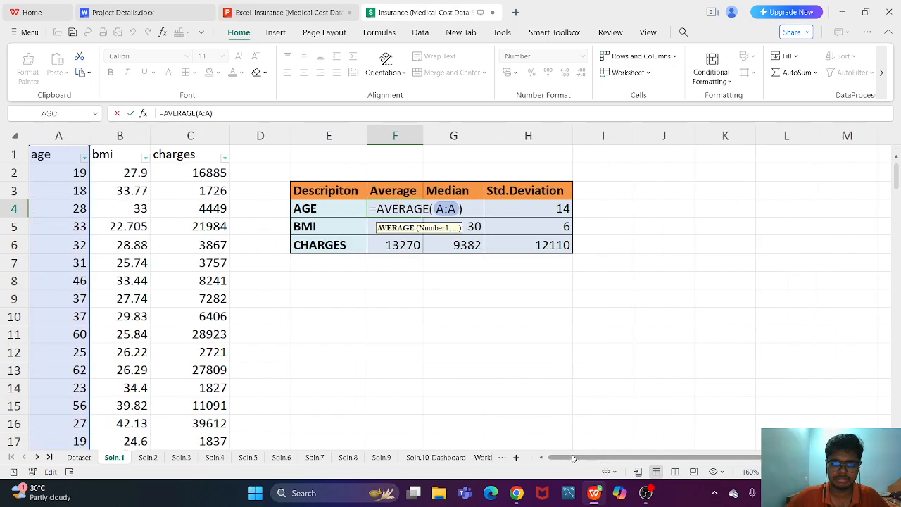
key("Return")
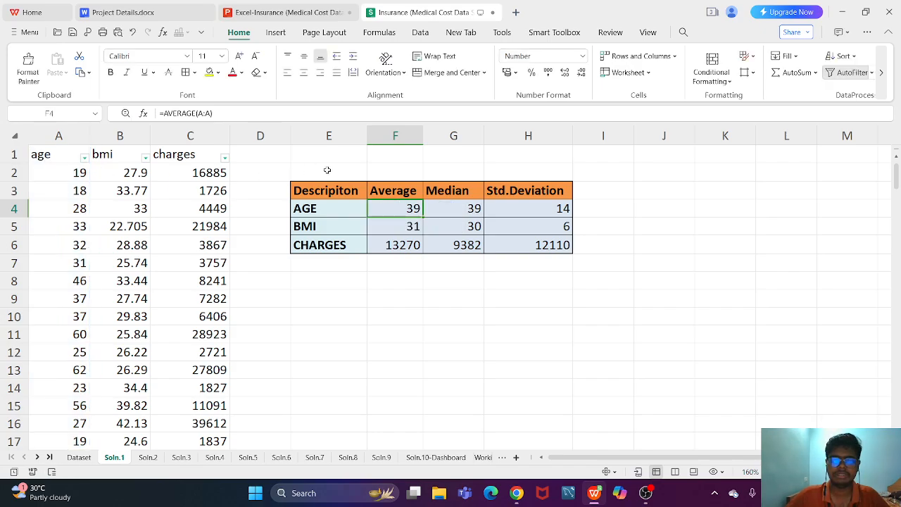
- Inspect the formulas for the median and standard deviation of AGE in the Soln.1 summary table
left_click(465, 211)
double_click(466, 211)
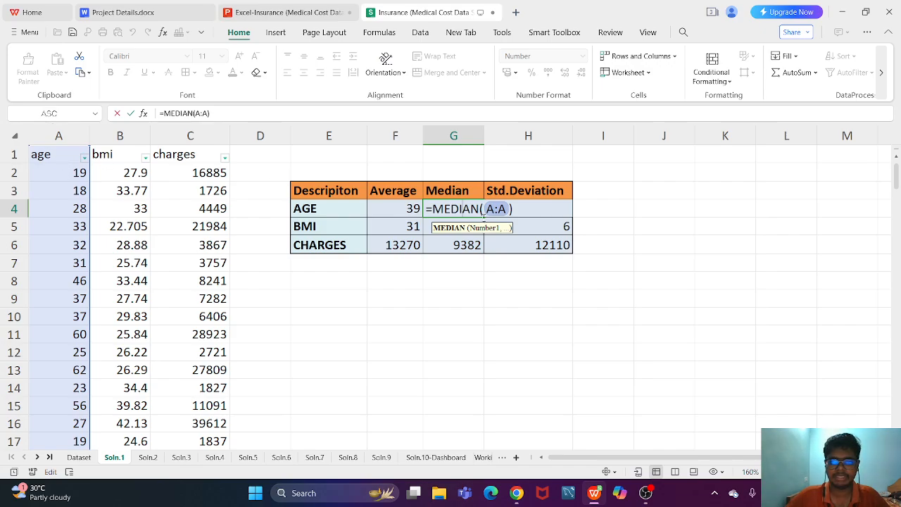
key("Return")
double_click(507, 212)
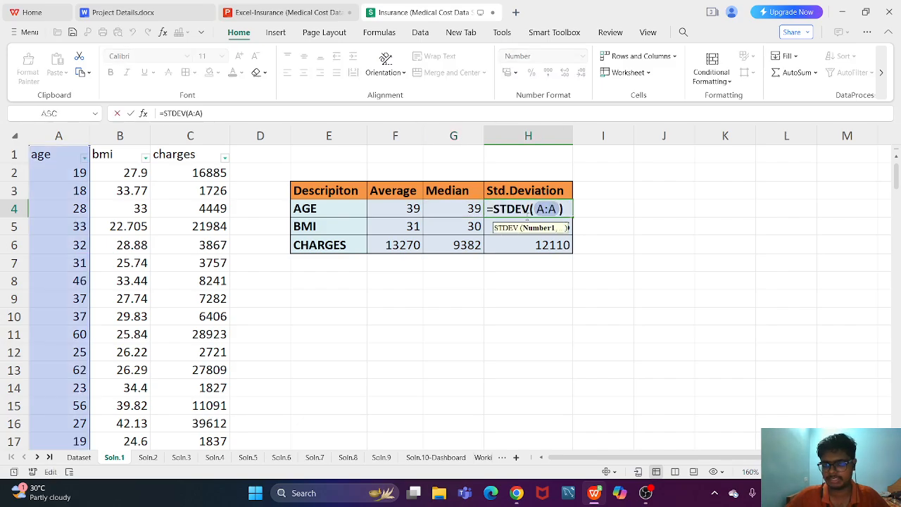
key("Return")
- Review the AGE row's average, median and standard deviation against the age column, plus the BMI and CHARGES rows of the summary table
left_click(387, 209)
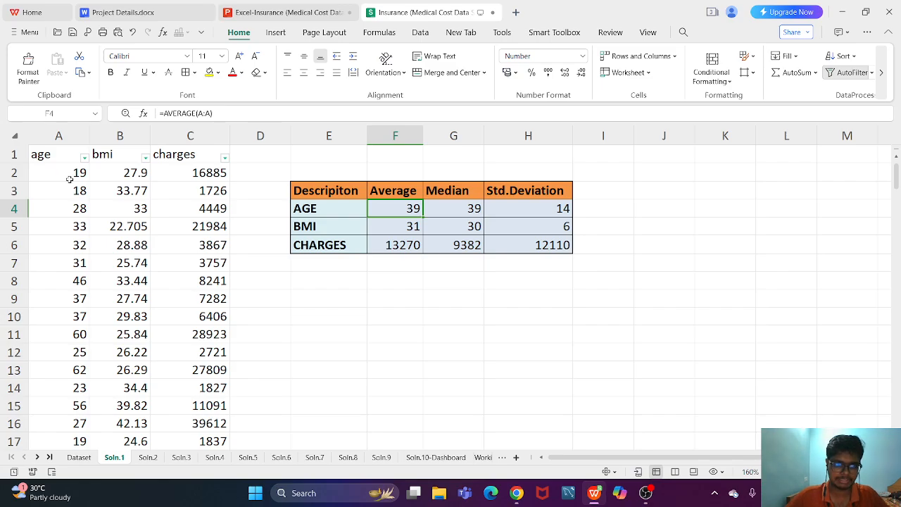
left_click_drag(70, 180, 73, 209)
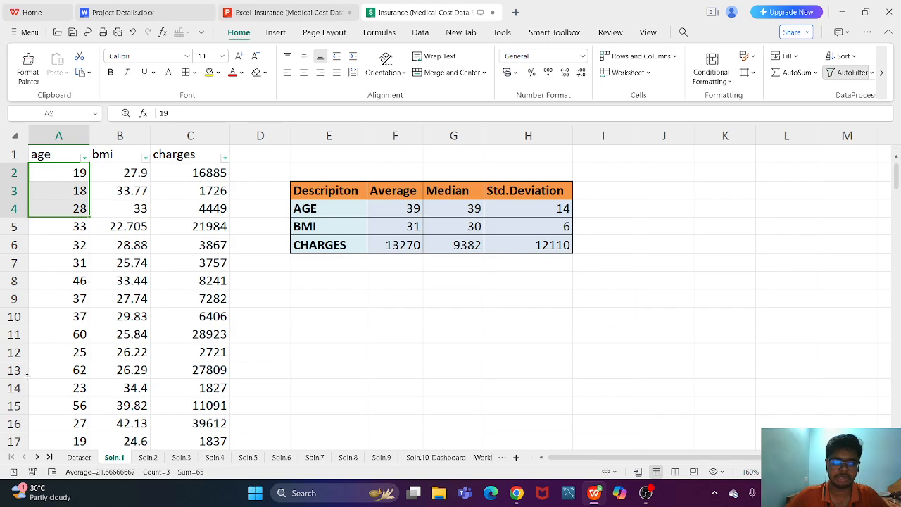
left_click(393, 209)
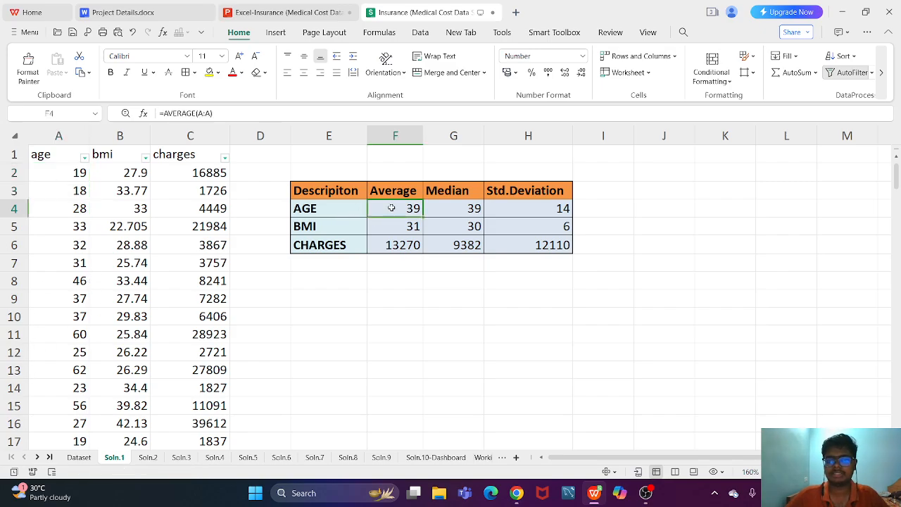
left_click(469, 210)
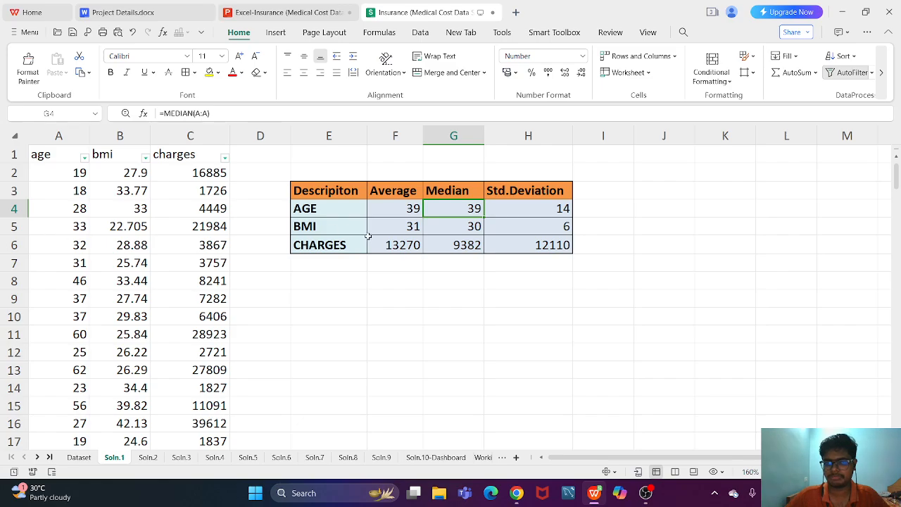
left_click(546, 209)
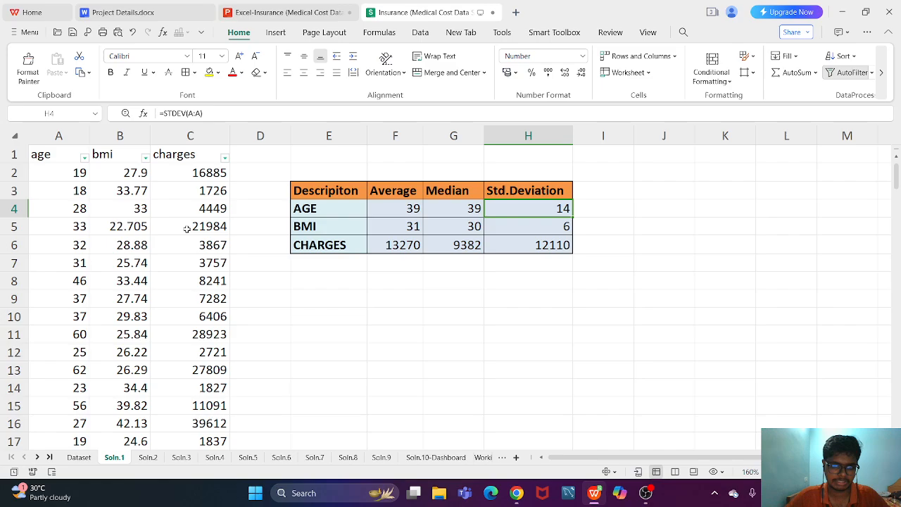
left_click(351, 226)
left_click(344, 244)
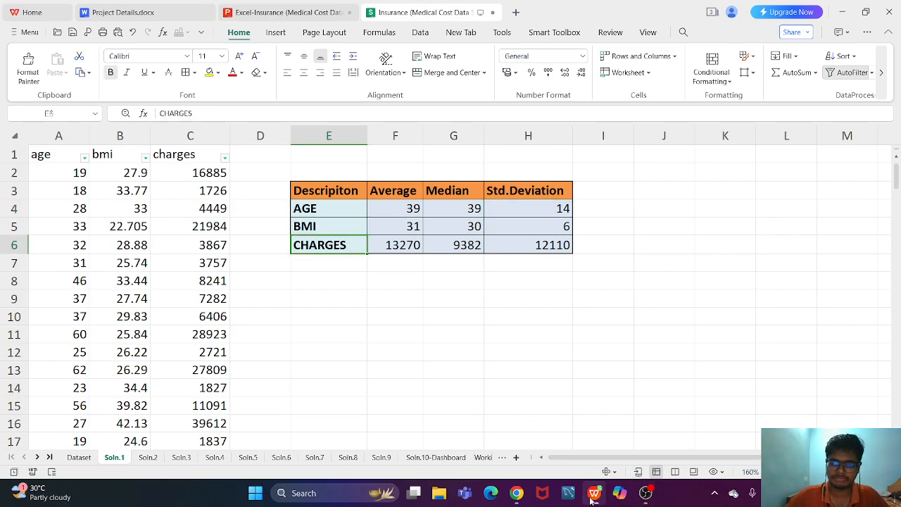
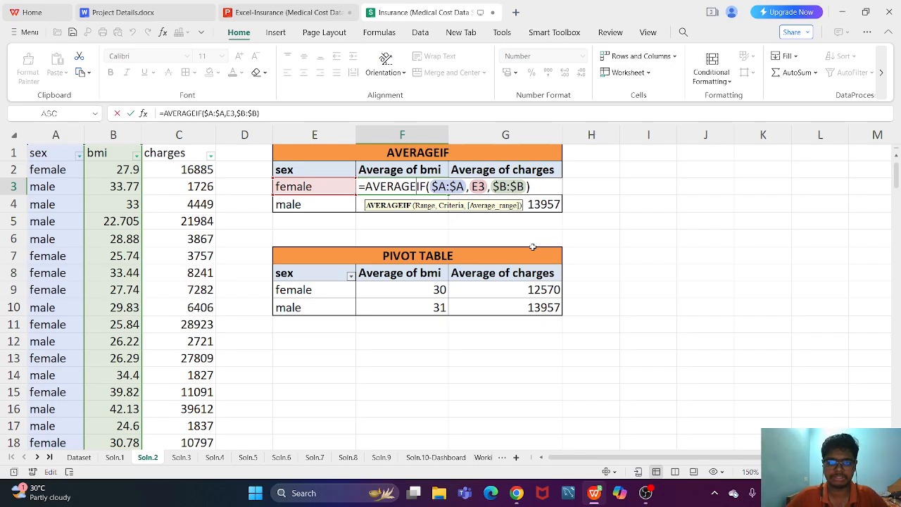
- Inspect the AVERAGEIF formulas for the female and male average bmi on the Soln.2 sheet
key("ctrl+Return")
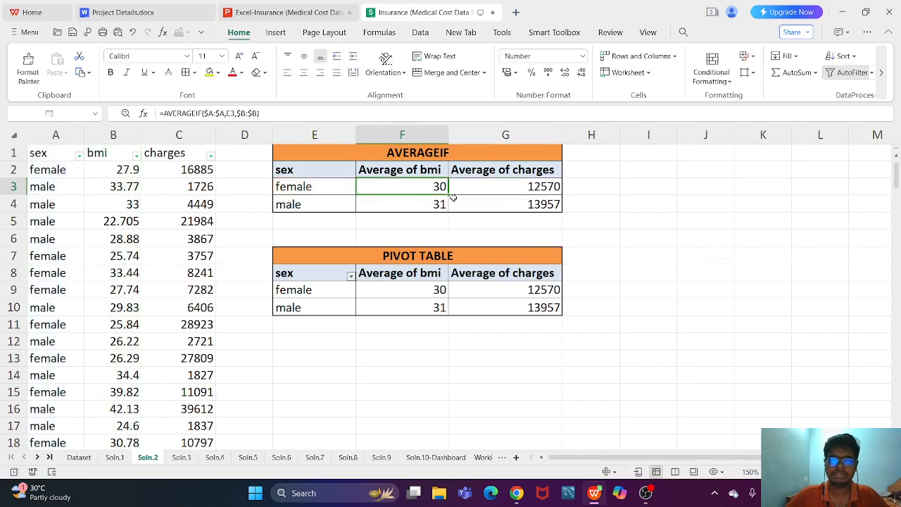
double_click(423, 205)
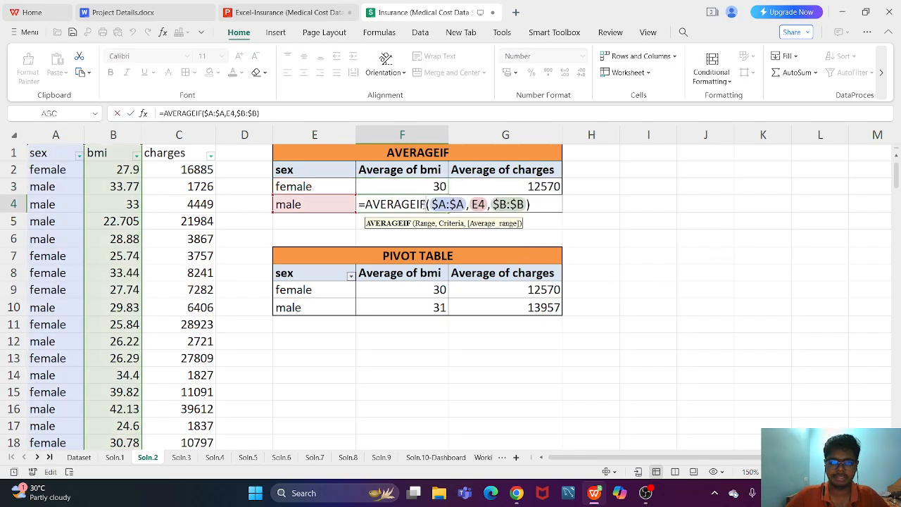
key("ctrl+Return")
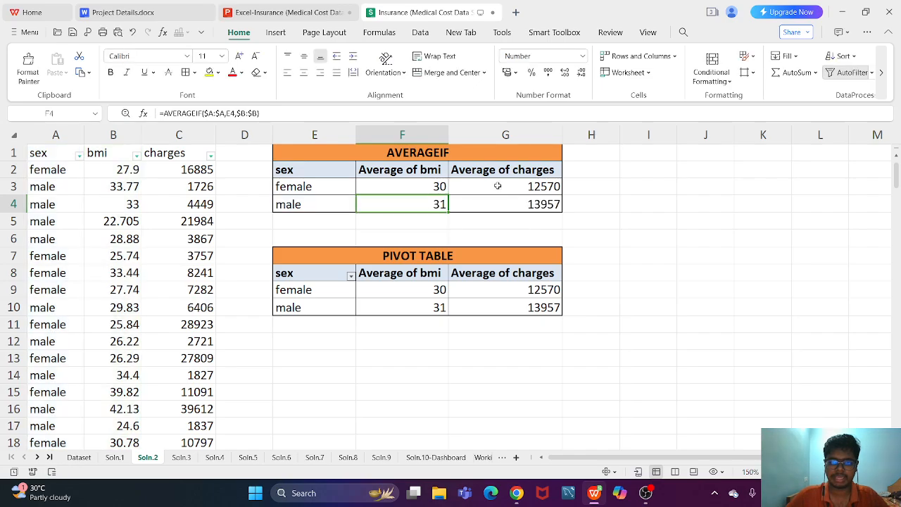
- Inspect the AVERAGEIF formulas for the female and male average charges on the Soln.2 sheet
double_click(499, 186)
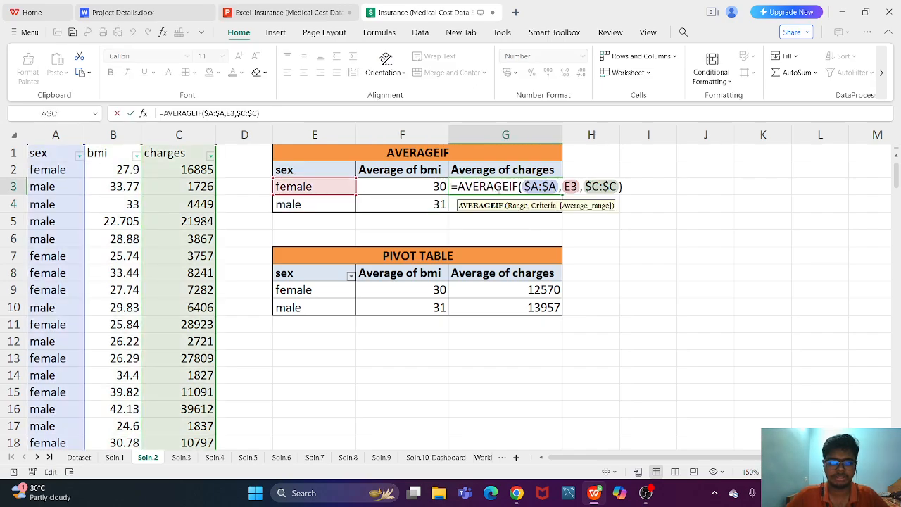
key("ctrl+Return")
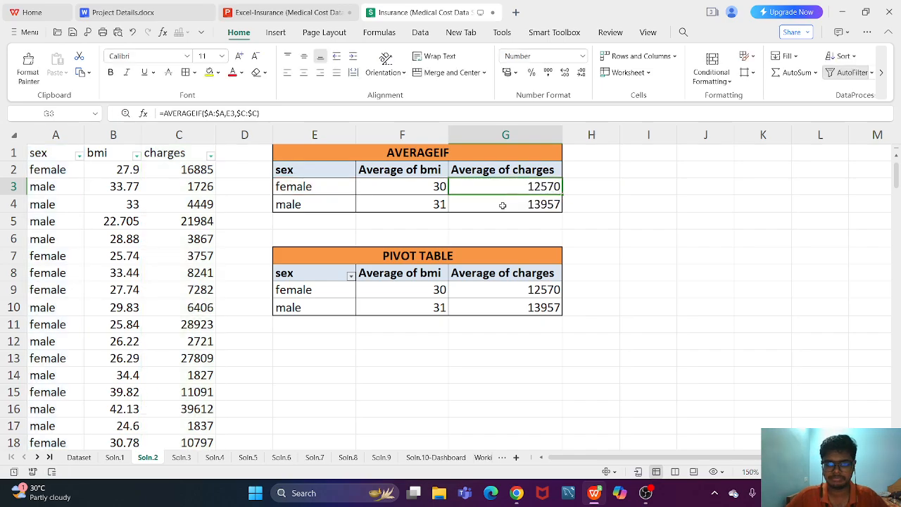
double_click(500, 203)
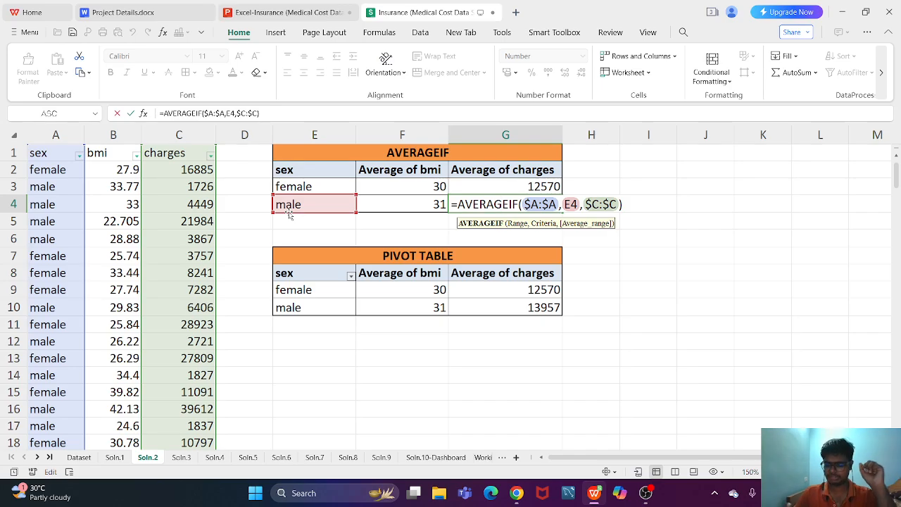
key("Return")
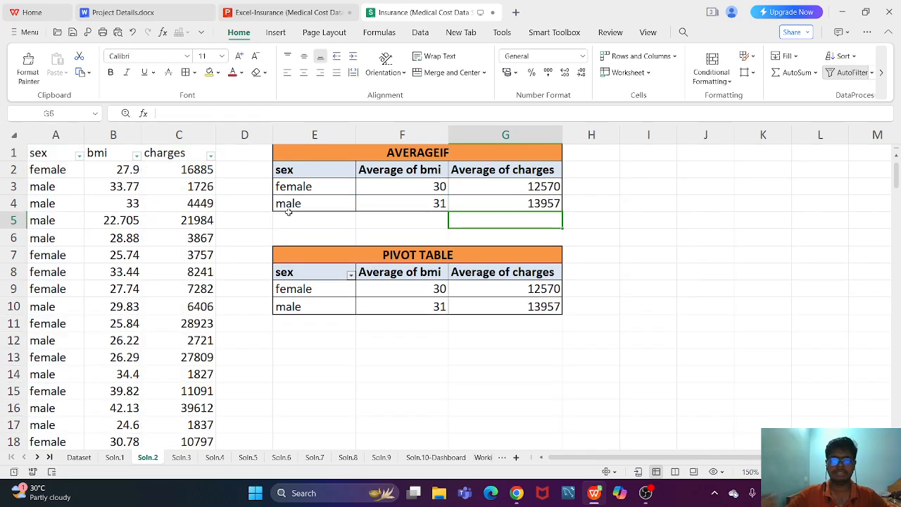
- Examine the field layout of the gender pivot table and its source columns sex, bmi and charges on Soln.2
left_click(358, 257)
left_click(326, 269)
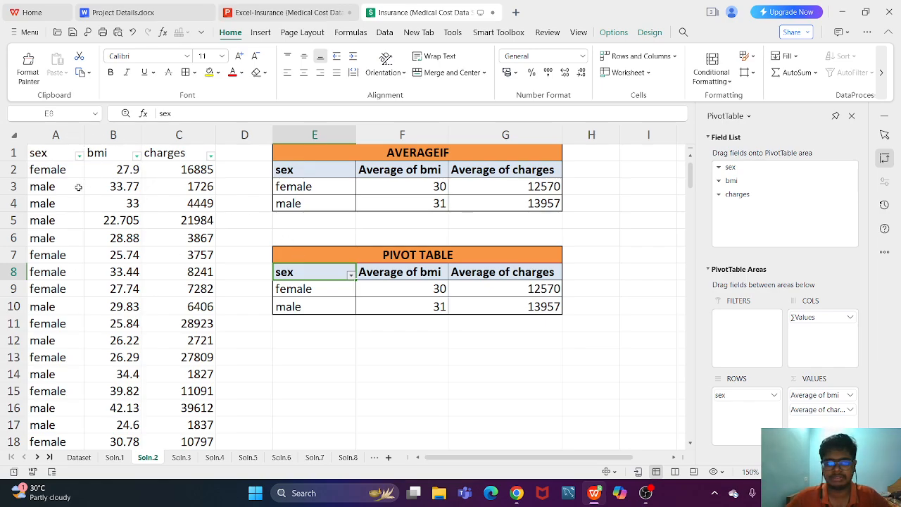
left_click_drag(44, 154, 171, 291)
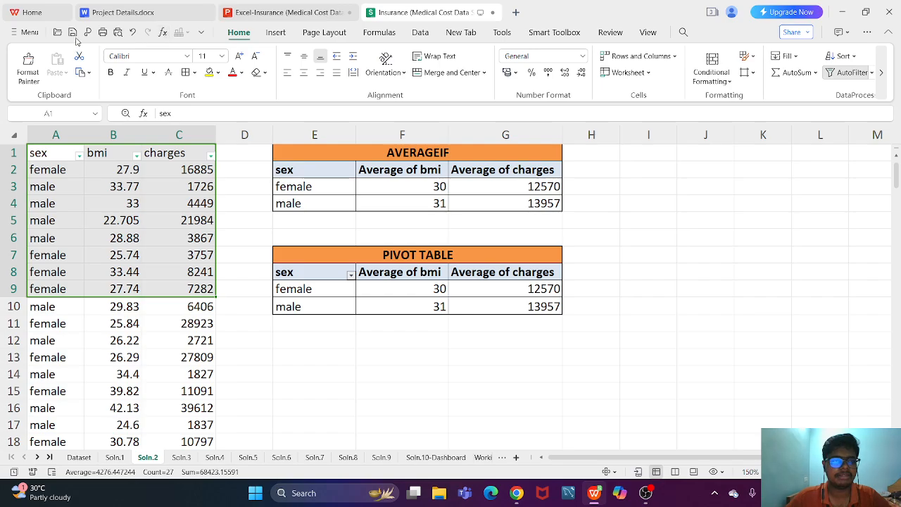
left_click(208, 276)
left_click_drag(60, 147, 176, 306)
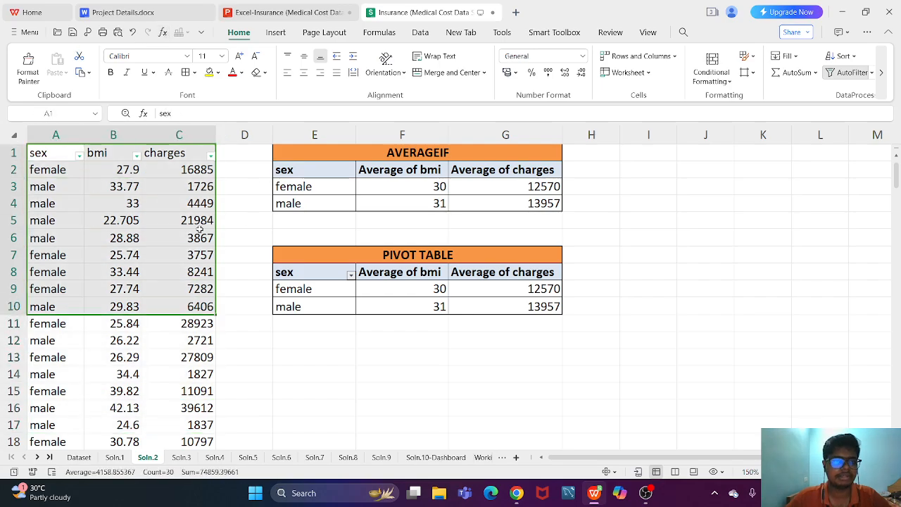
left_click(199, 224)
left_click(273, 34)
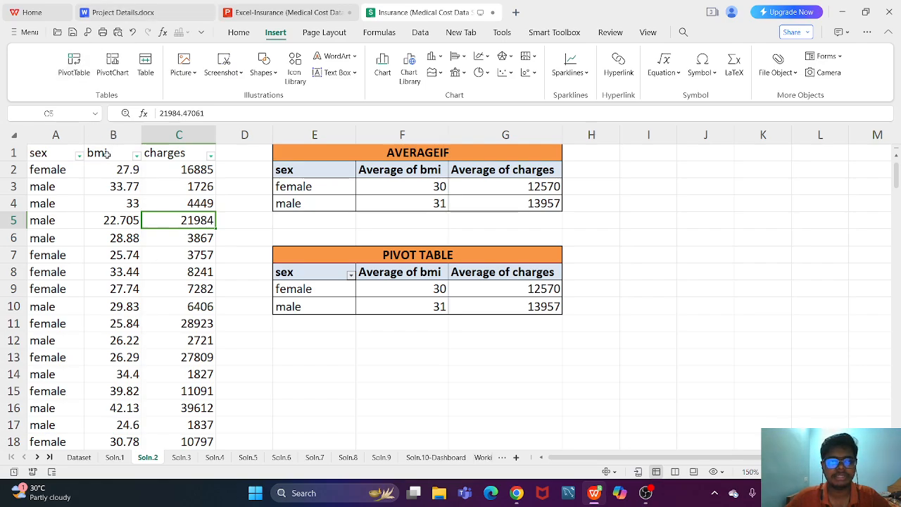
left_click(57, 154)
- Review the average bmi and average charges per sex in the Soln.2 pivot table
left_click_drag(334, 255, 475, 305)
left_click(341, 276)
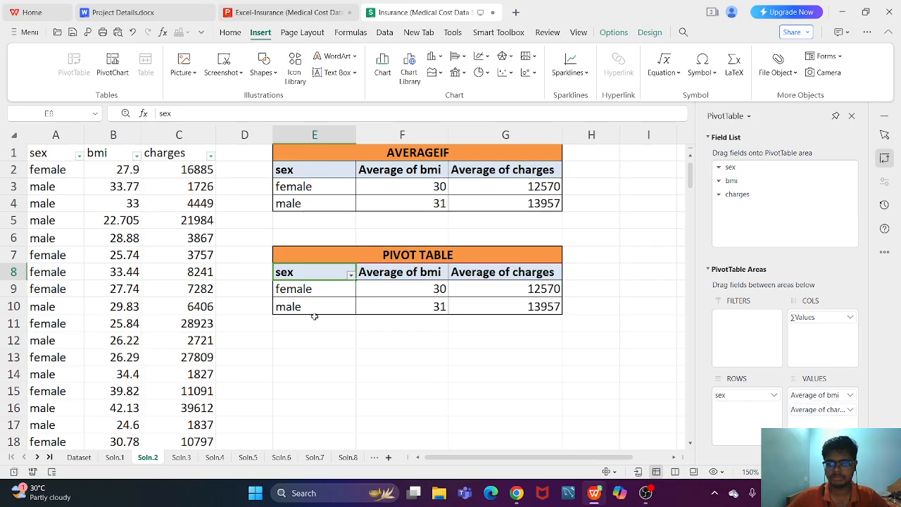
left_click(421, 290)
left_click(494, 290)
left_click(506, 319)
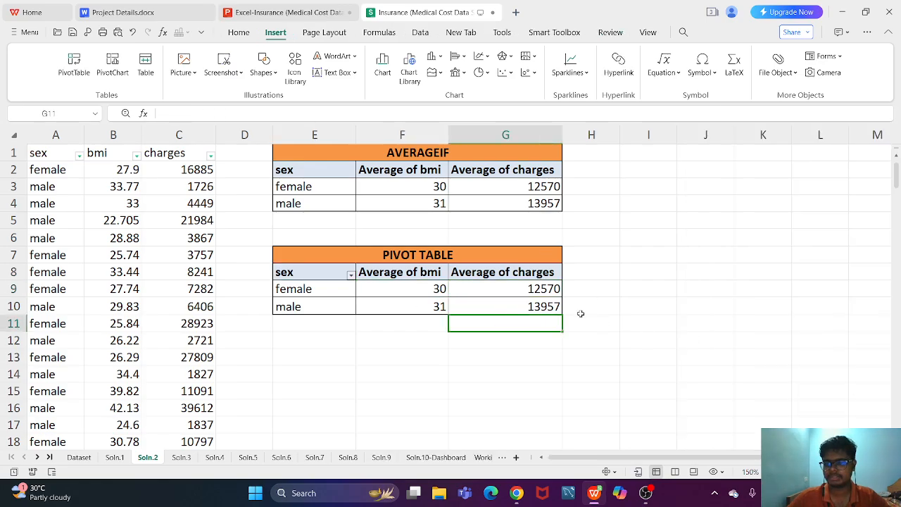
- Change the bmi value field of the Soln.2 pivot table to summarize by Sum
left_click(567, 295)
key("Left")
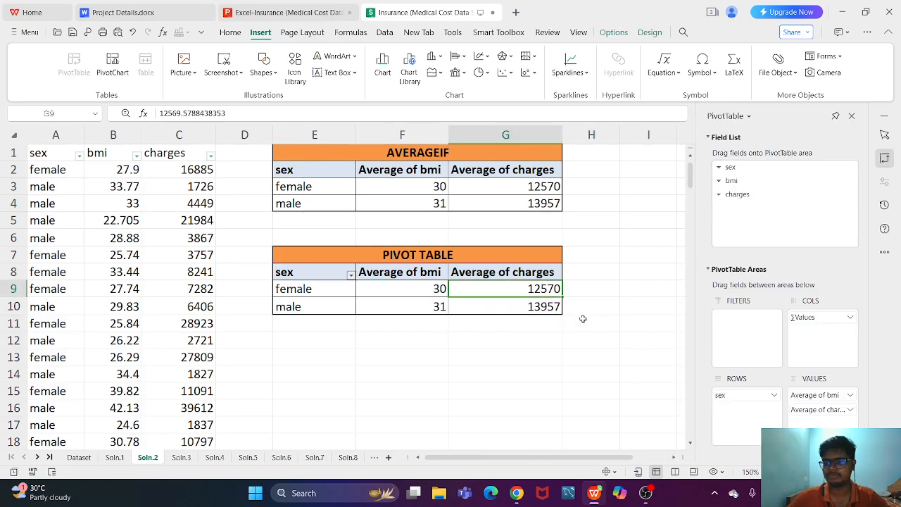
left_click(851, 397)
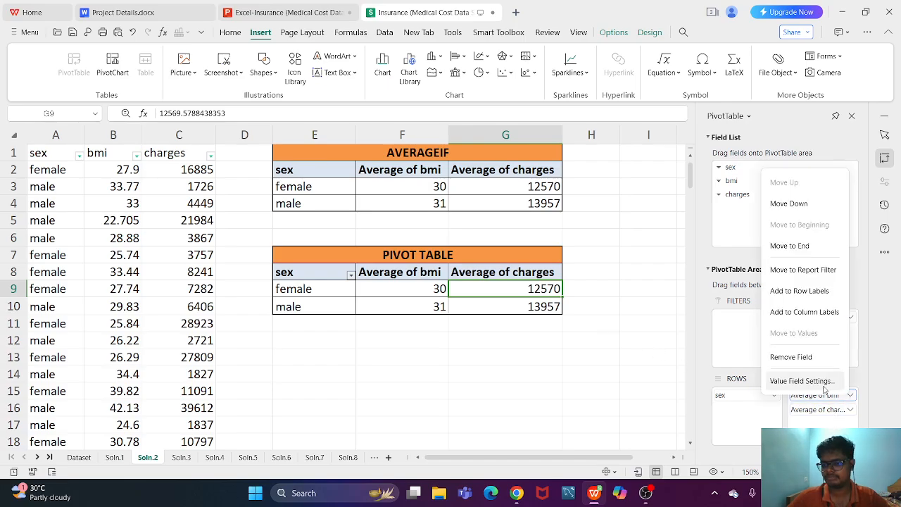
left_click(802, 378)
left_click(368, 243)
left_click(480, 339)
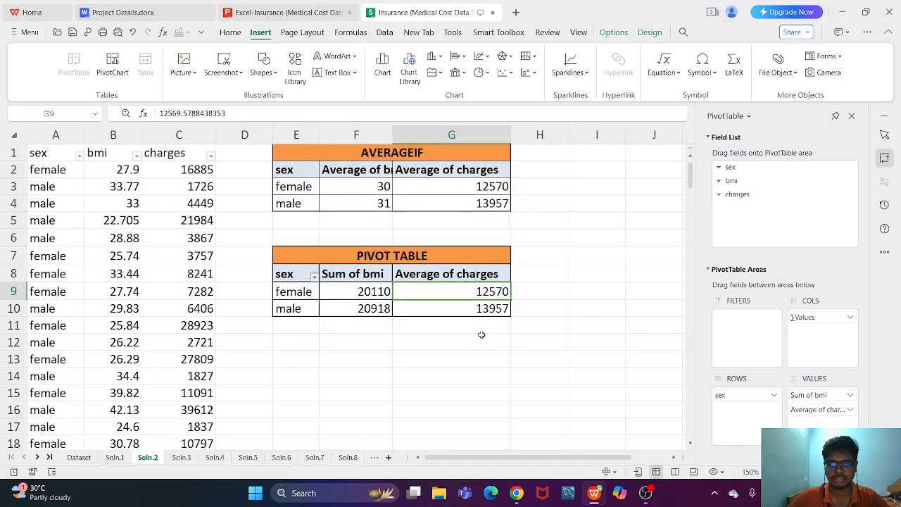
- Set the bmi value field of the Soln.2 pivot table back to summarize by Average
left_click(851, 395)
left_click(801, 380)
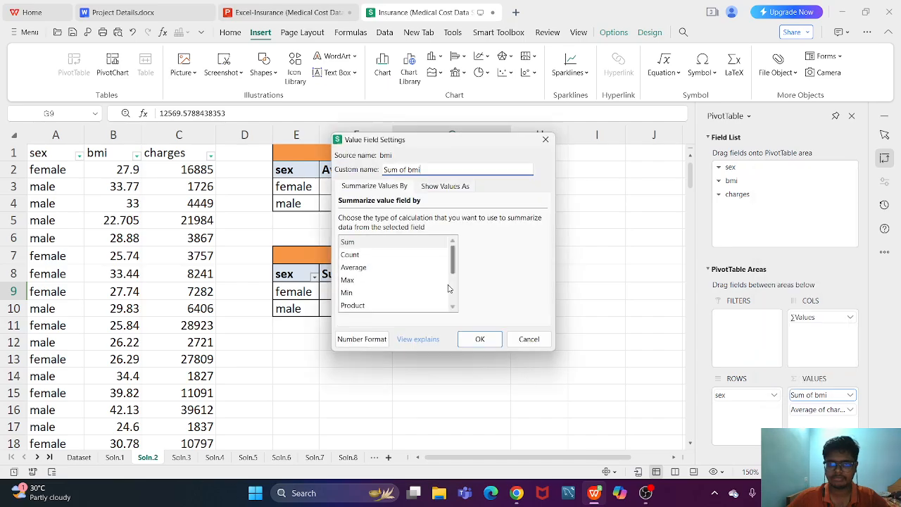
left_click(395, 267)
left_click(479, 339)
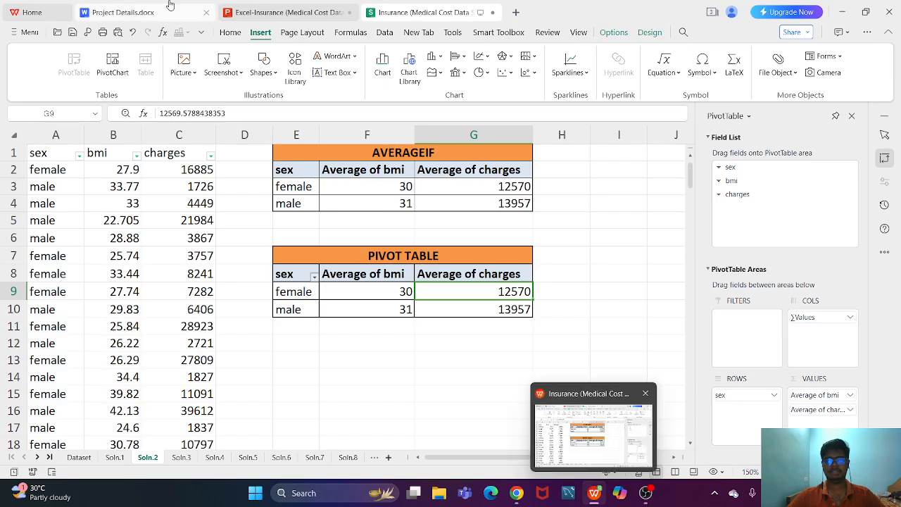
- Switch to the Excel-Insurance presentation and show the Question 3 slide on the impact of smoking full screen
left_click(593, 405)
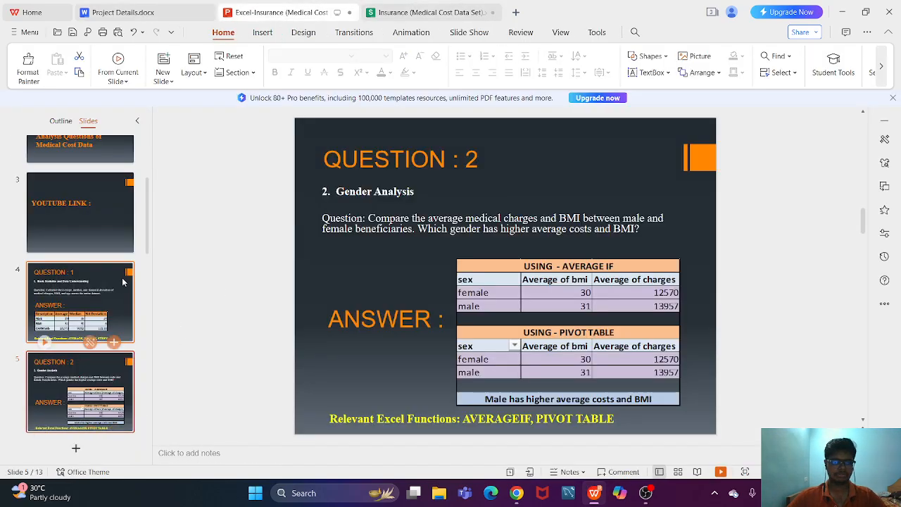
left_click_drag(148, 239, 141, 275)
left_click(86, 341)
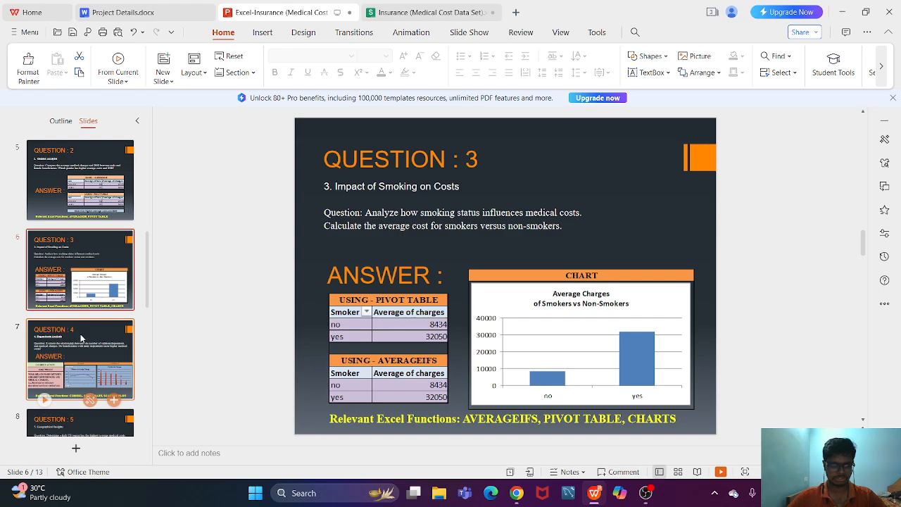
left_click(47, 311)
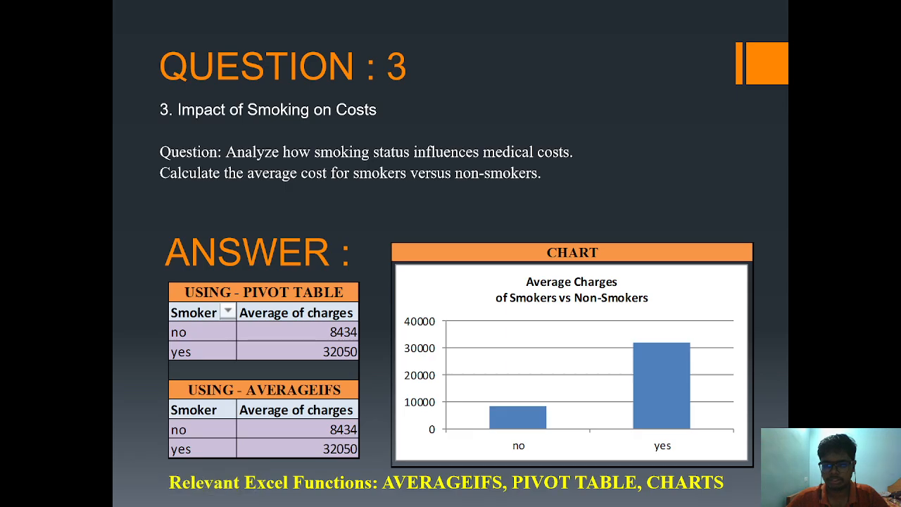
- End the slide show and open the Soln.3 sheet of the Insurance workbook
key("Escape")
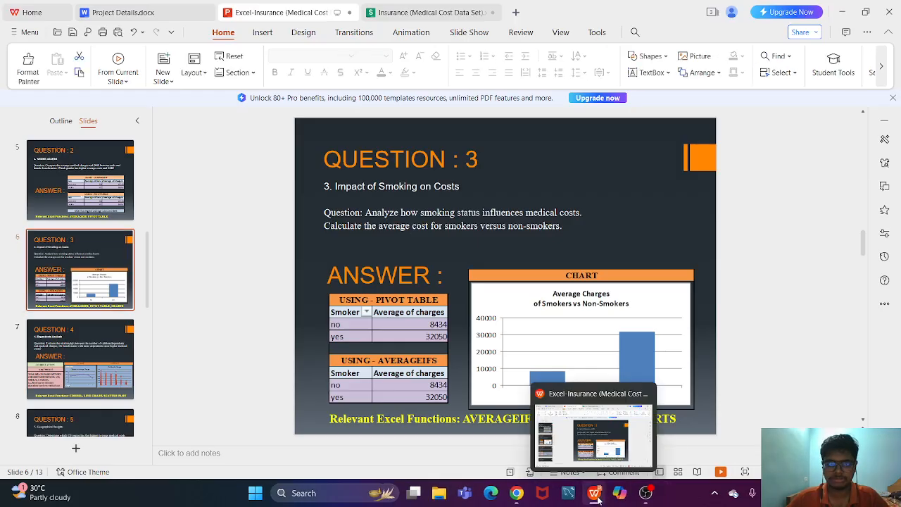
left_click(433, 14)
left_click(180, 457)
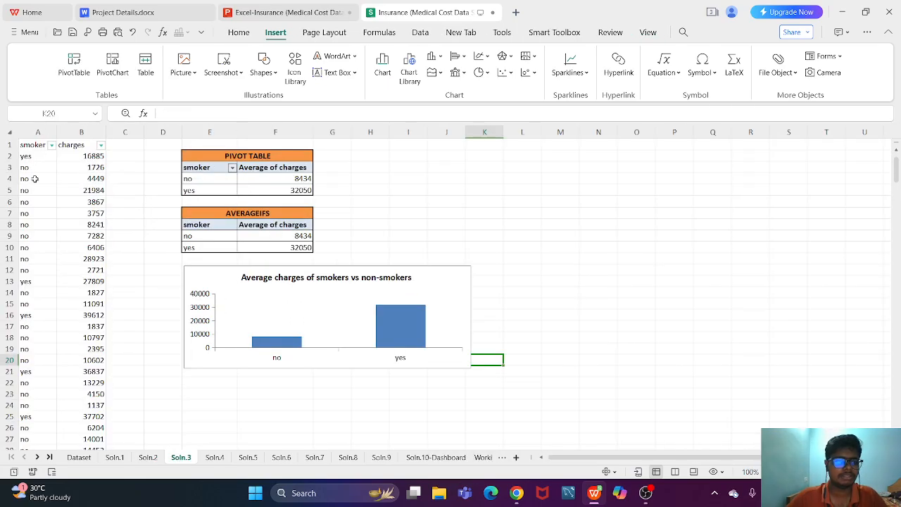
- Examine the smoker pivot table's field layout and its source columns smoker and charges on Soln.3
left_click(223, 167)
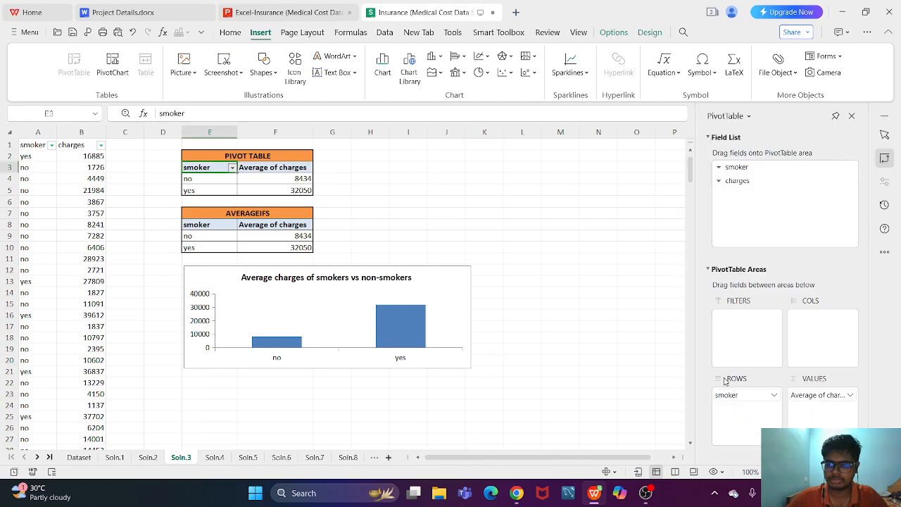
left_click_drag(31, 145, 71, 394)
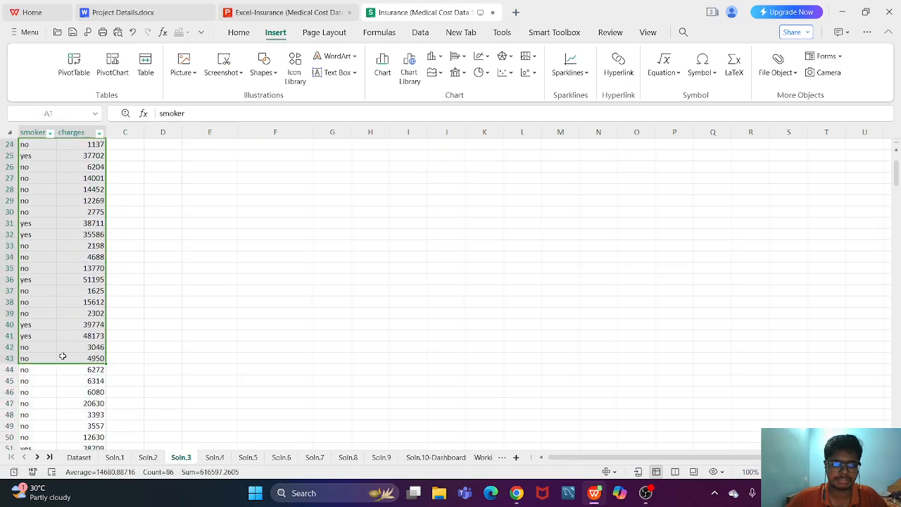
scroll(63, 356, "up", 2)
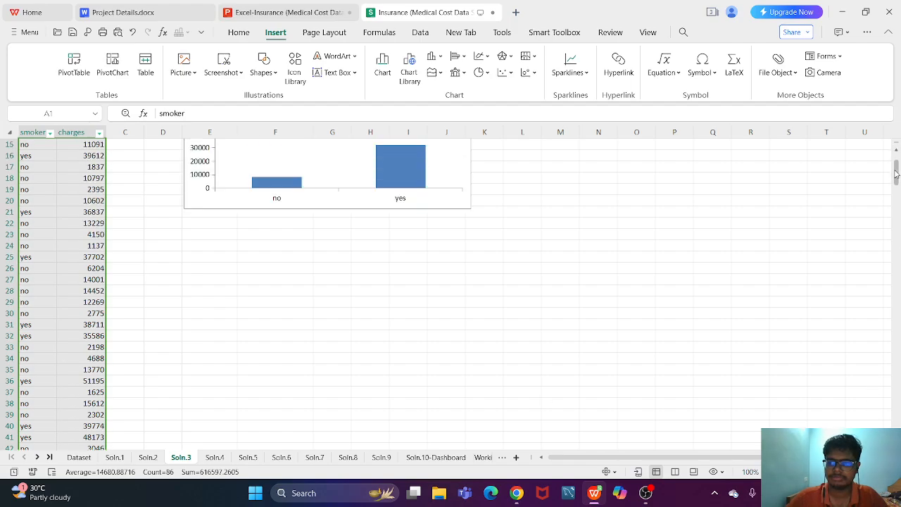
scroll(897, 169, "up", 5)
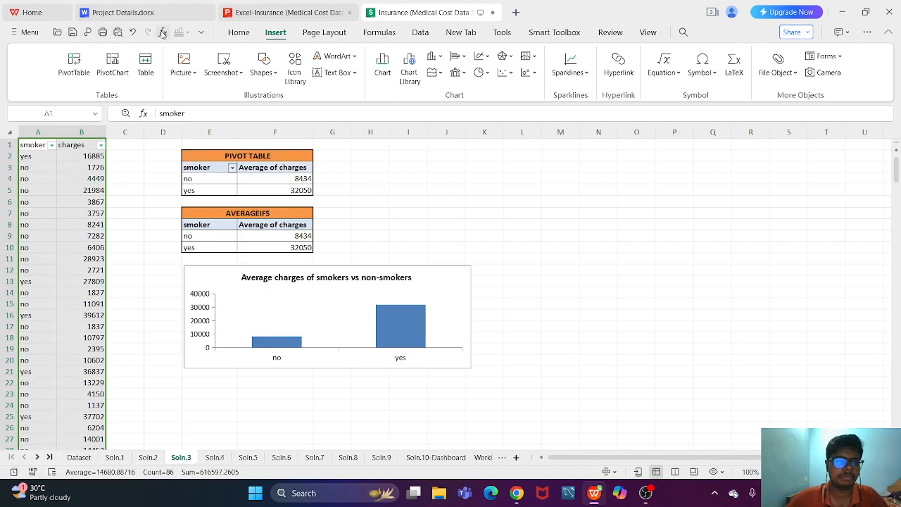
left_click(203, 168)
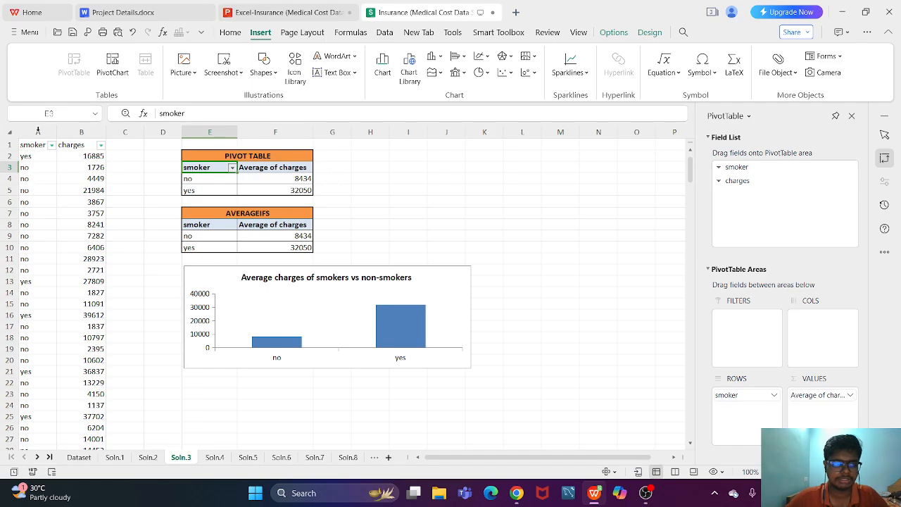
- Create a pivot table from the smoker and charges columns, placed at cell M6 of the Soln.3 sheet
left_click(36, 144)
key("ctrl+a")
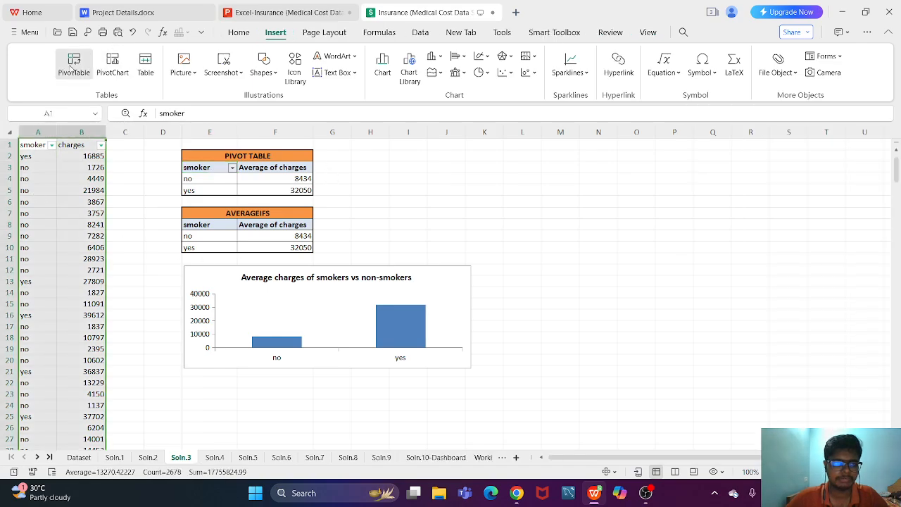
left_click(73, 63)
left_click(381, 379)
left_click(575, 201)
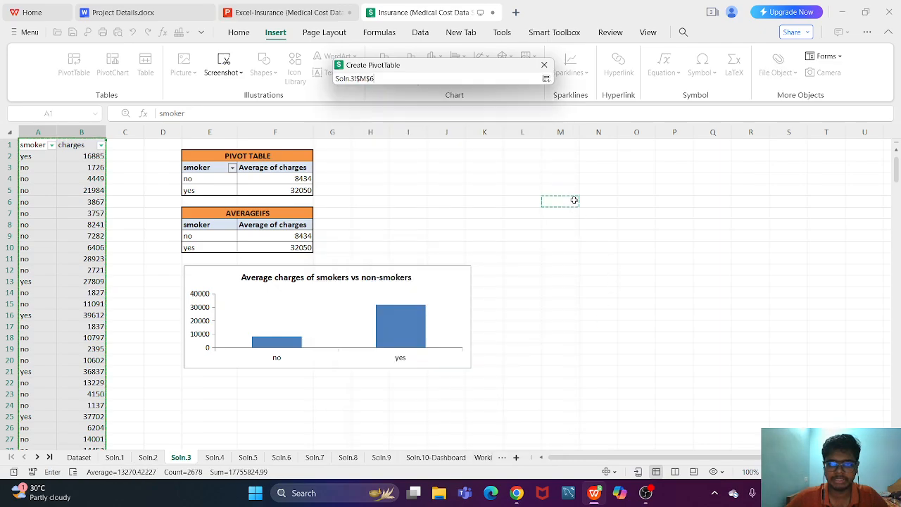
left_click(479, 412)
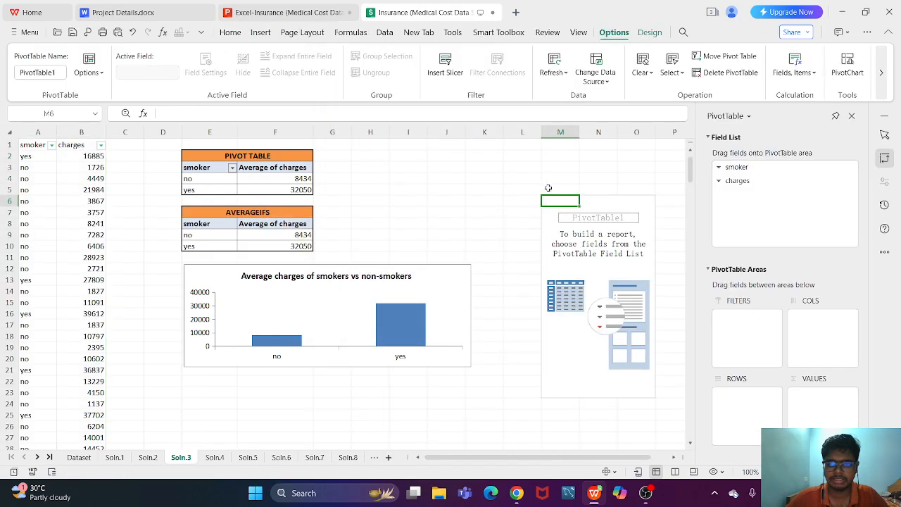
- Add smoker as rows and charges as values to the new pivot table, summarizing charges by Average
left_click_drag(737, 168, 730, 411)
left_click_drag(746, 181, 822, 398)
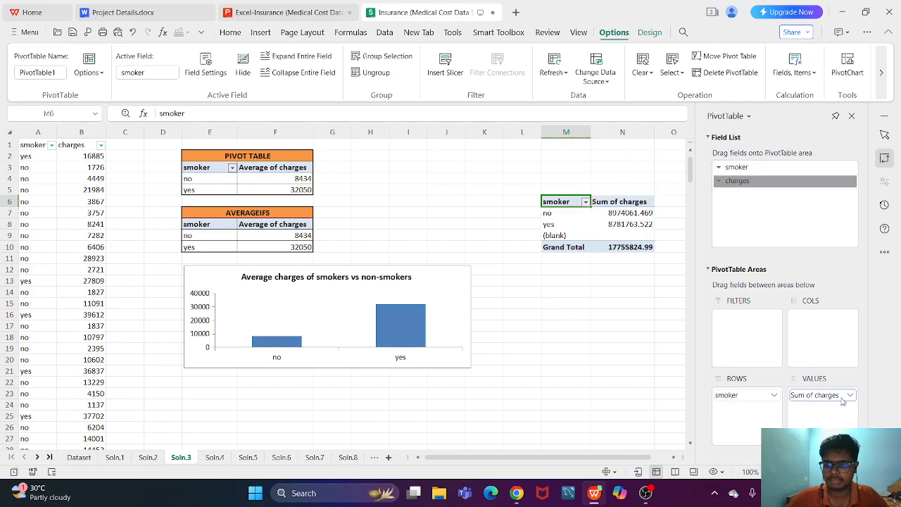
left_click(851, 395)
left_click(803, 381)
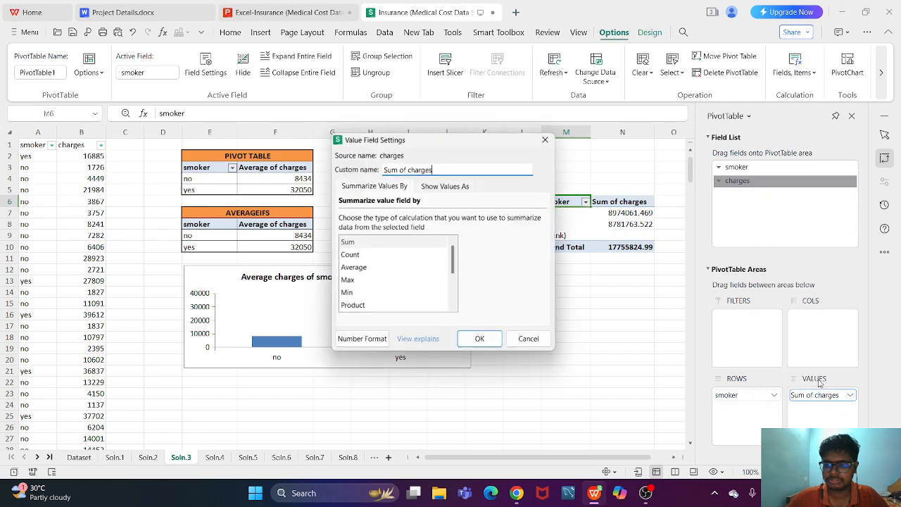
left_click(370, 270)
left_click(480, 338)
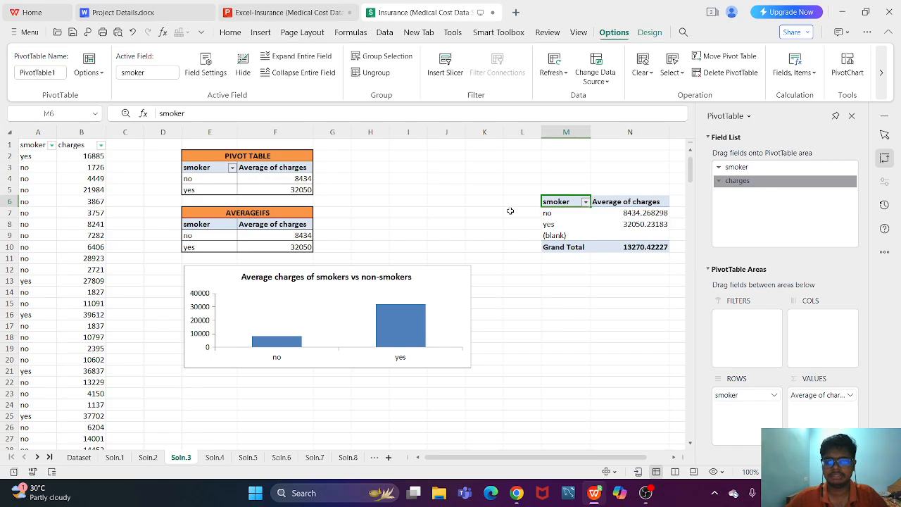
- Format the no and yes averages in the new pivot table, cells N7:N8, to show no decimal places
left_click_drag(625, 215, 634, 225)
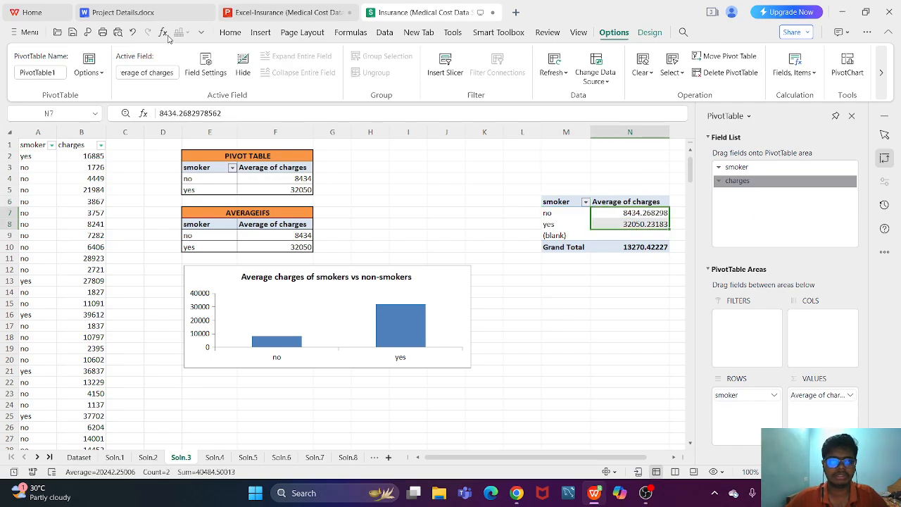
left_click(231, 33)
left_click(564, 73)
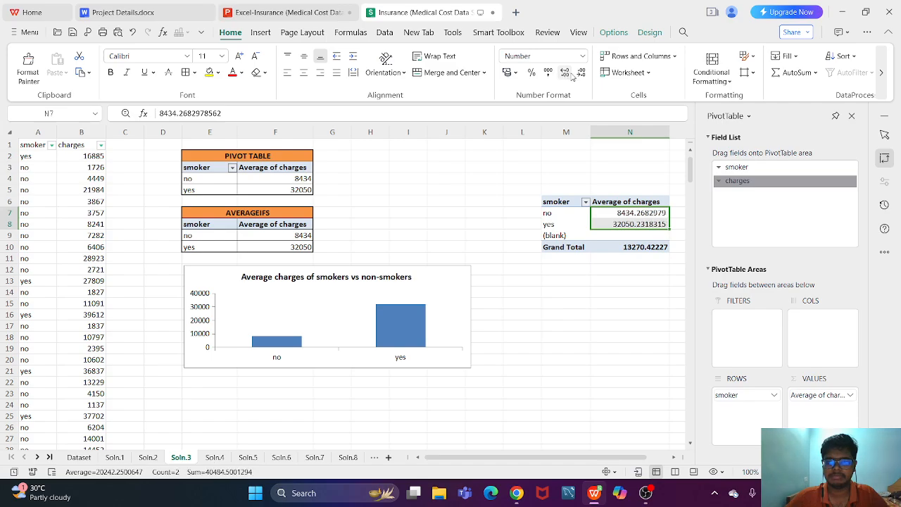
left_click(581, 72)
left_click(580, 72)
left_click(581, 73)
left_click(581, 72)
left_click(580, 72)
left_click(580, 73)
left_click(581, 72)
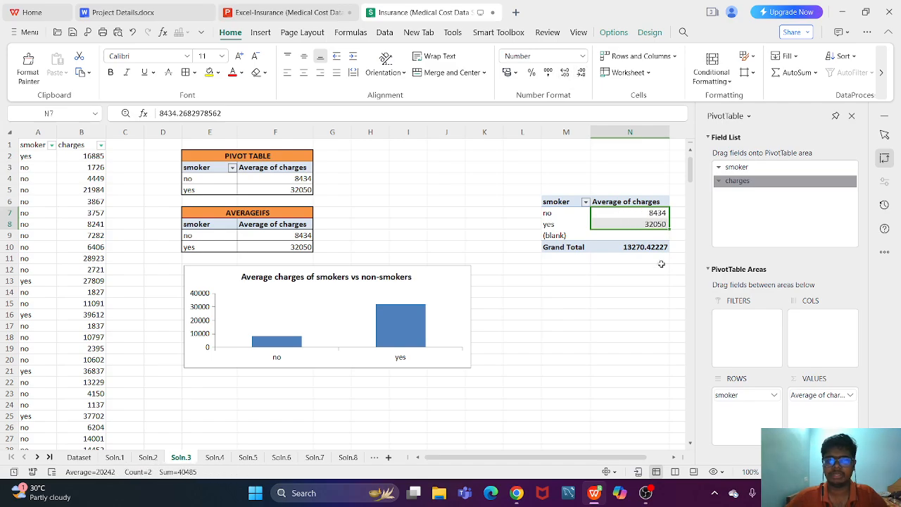
left_click(654, 292)
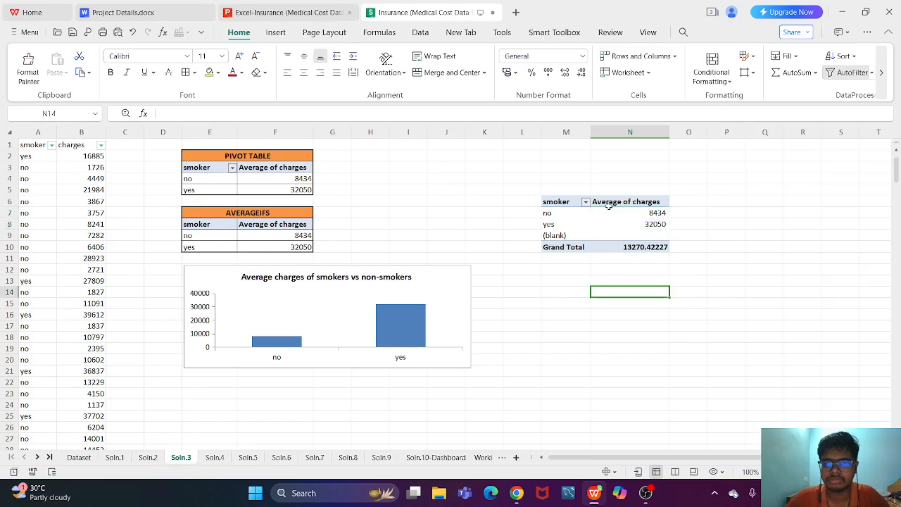
- Delete columns M and N together with the demonstration pivot table
left_click_drag(566, 131, 630, 132)
right_click(630, 133)
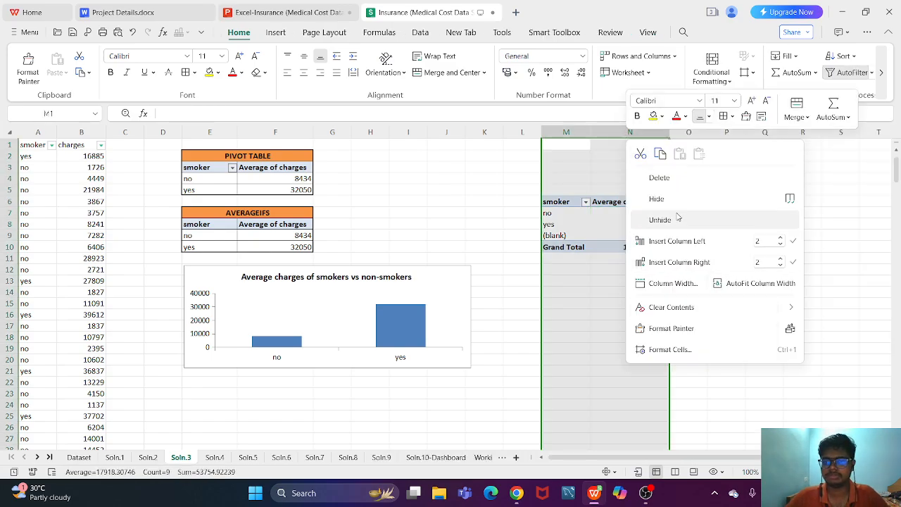
left_click(659, 177)
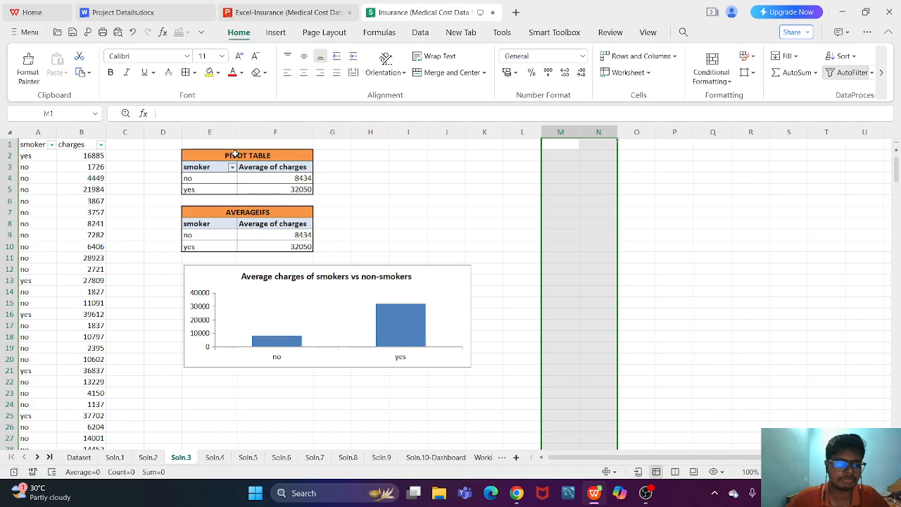
- Inspect the AVERAGEIFS formula for non-smokers in cell F9 and its referenced ranges
left_click(260, 233)
double_click(261, 233)
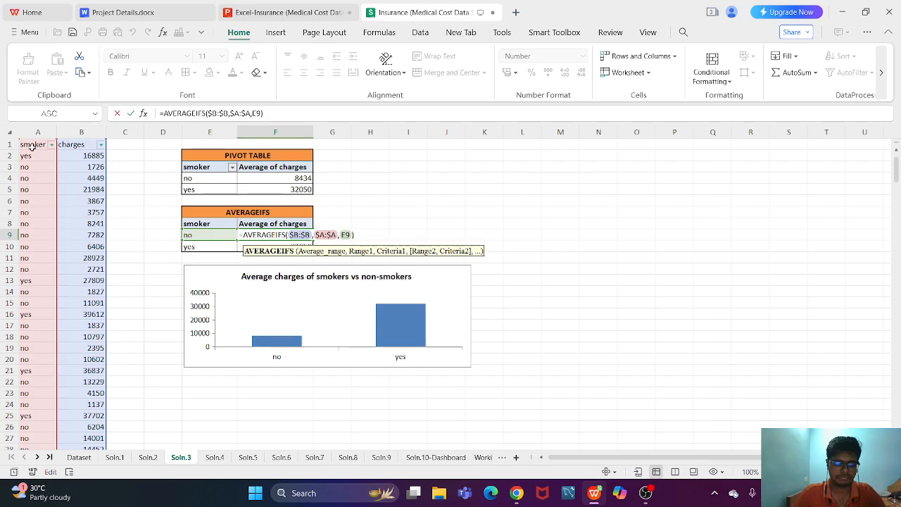
key("ctrl+Return")
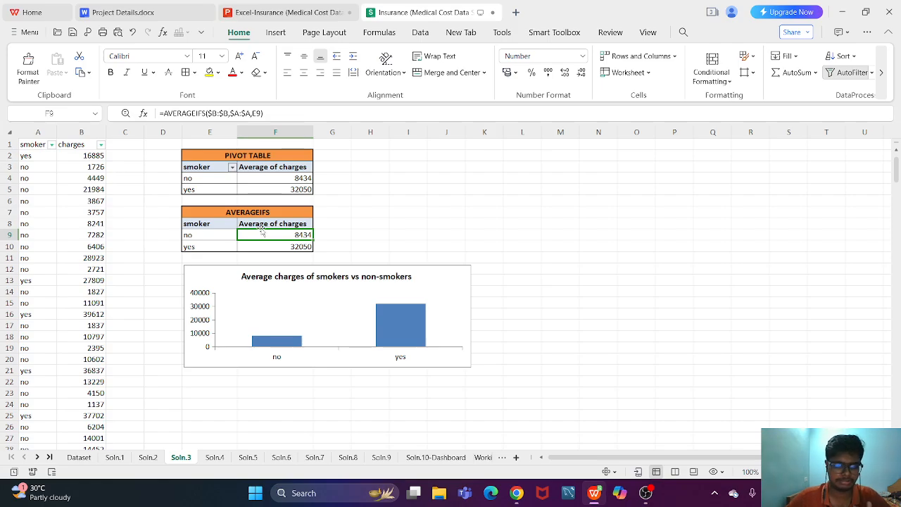
- Examine the smokers vs non-smokers chart, checking its source range and the no and yes columns
left_click(299, 297)
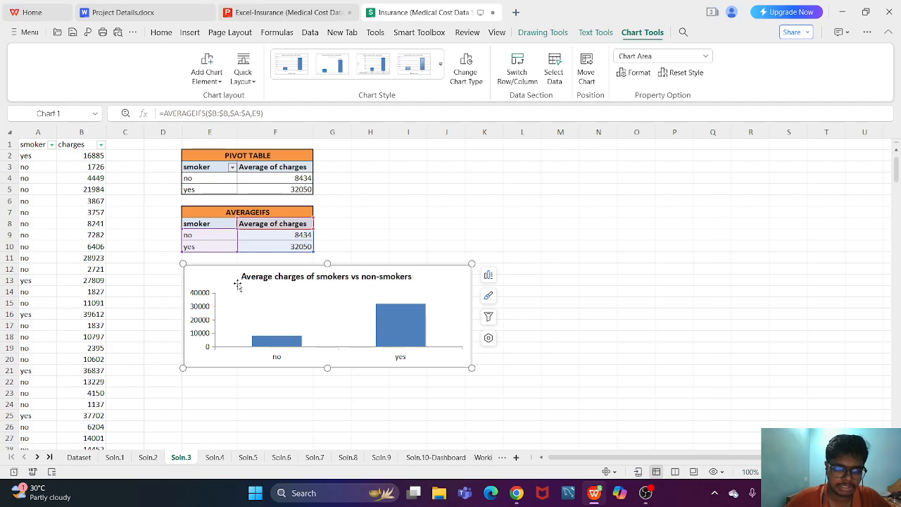
key("Escape")
left_click(262, 290)
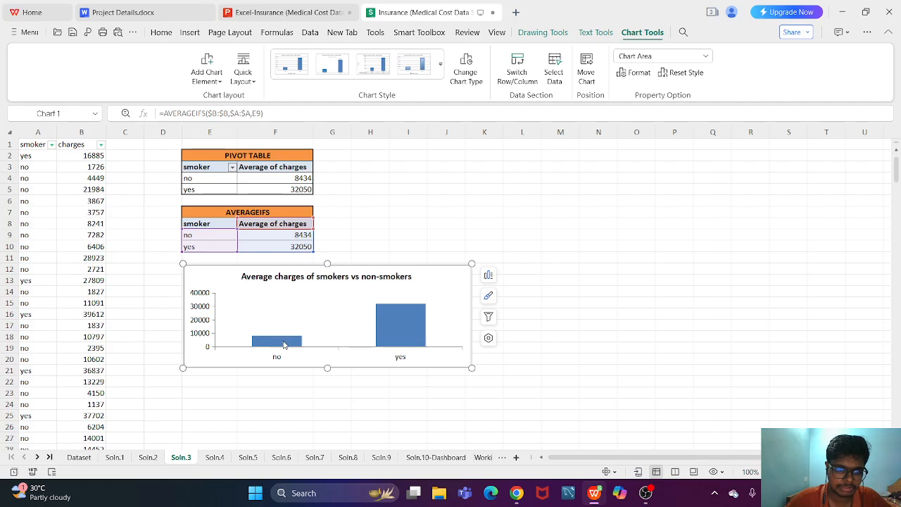
mouse_move(283, 343)
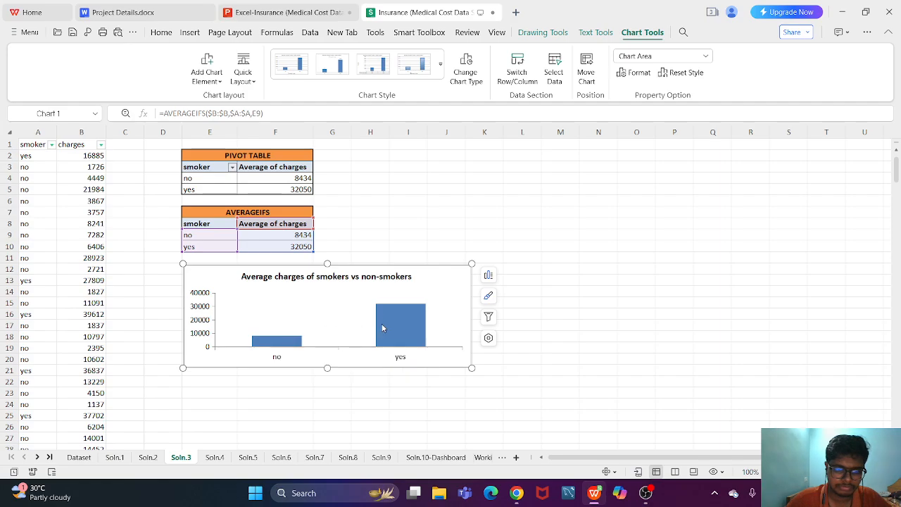
mouse_move(384, 328)
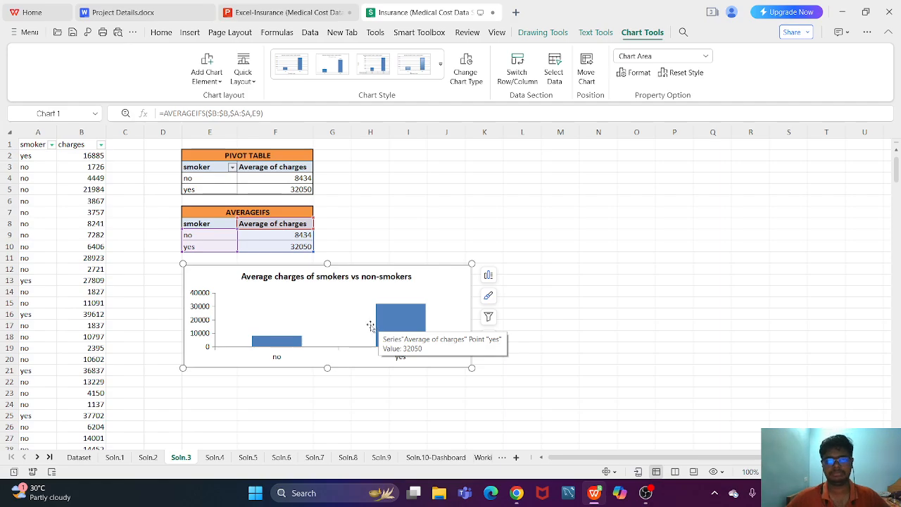
key("Escape")
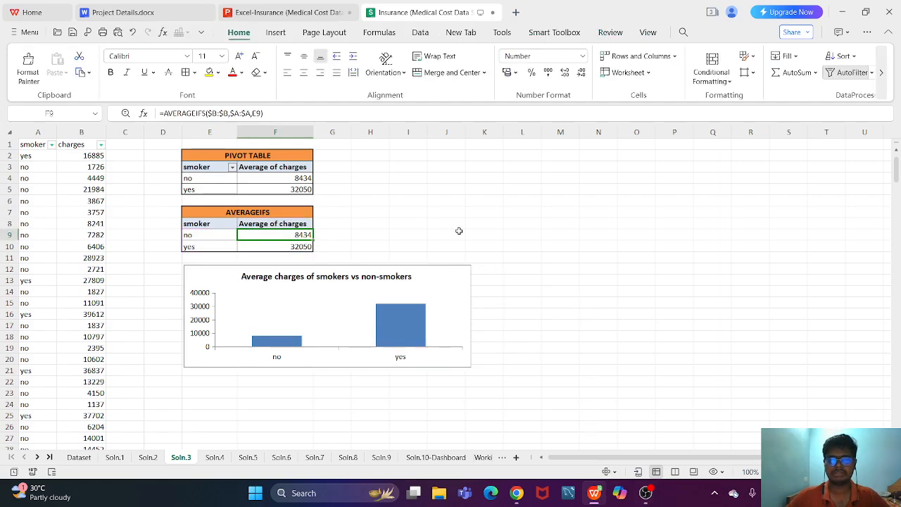
- Preview a clustered column chart of the AVERAGEIFS table in E8:F10 without inserting it
left_click(373, 224)
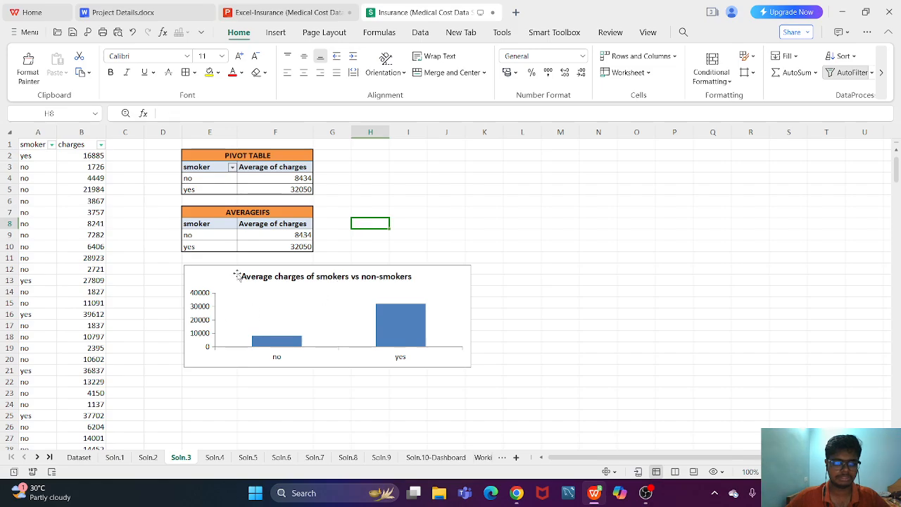
left_click(206, 223)
left_click_drag(242, 227, 266, 249)
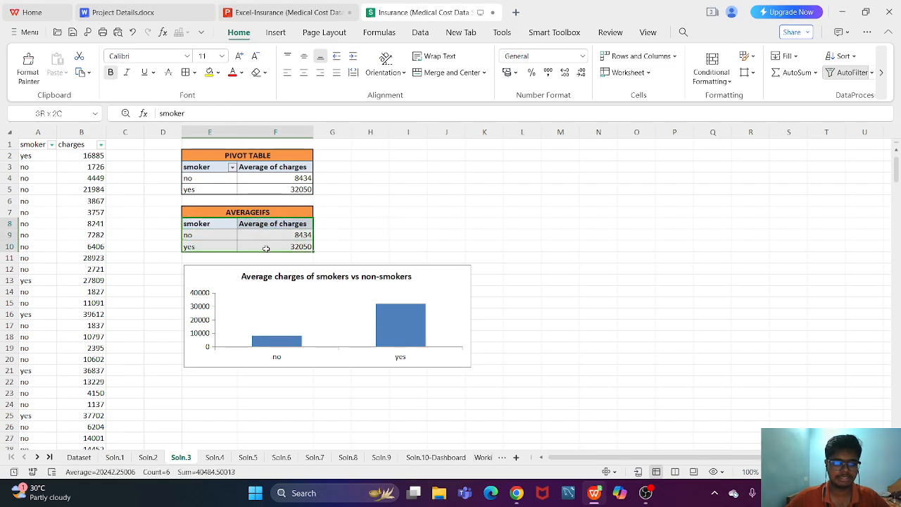
left_click(275, 32)
left_click(383, 65)
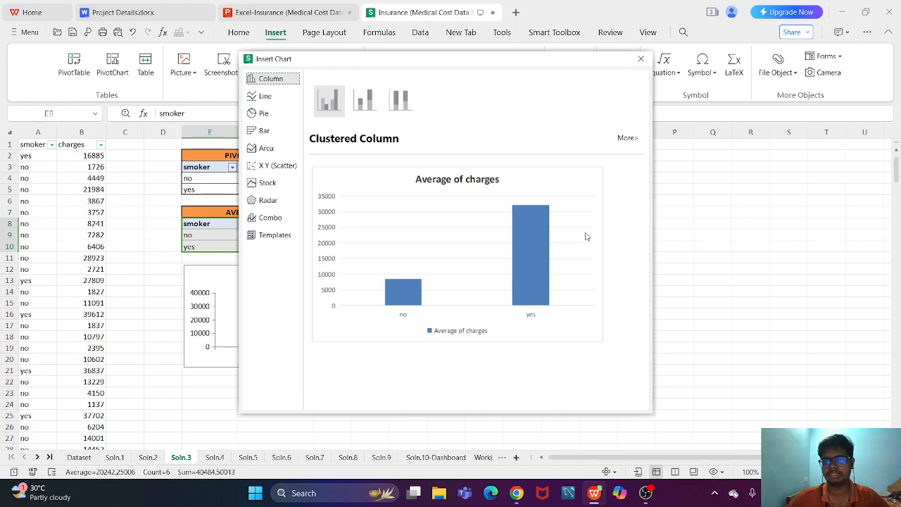
left_click(641, 59)
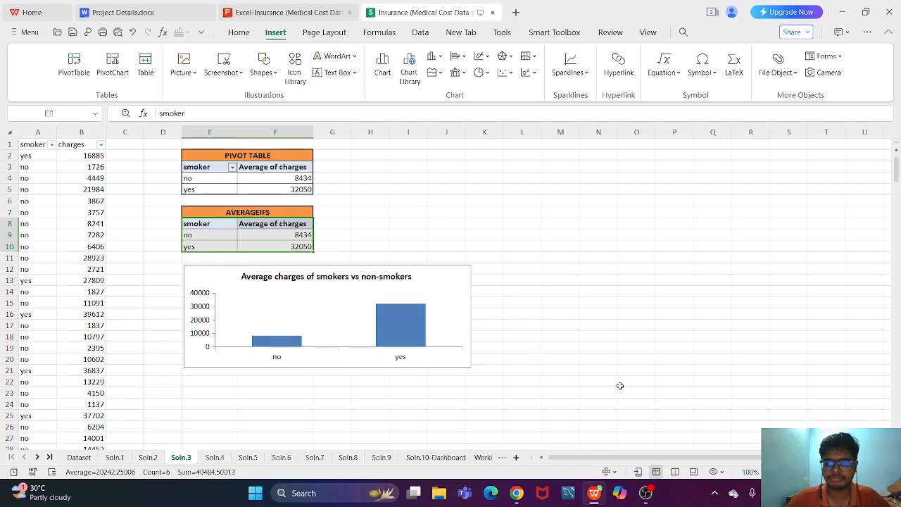
- Switch to the Excel-Insurance presentation and start the slide show from the Question 4 slide
left_click(596, 493)
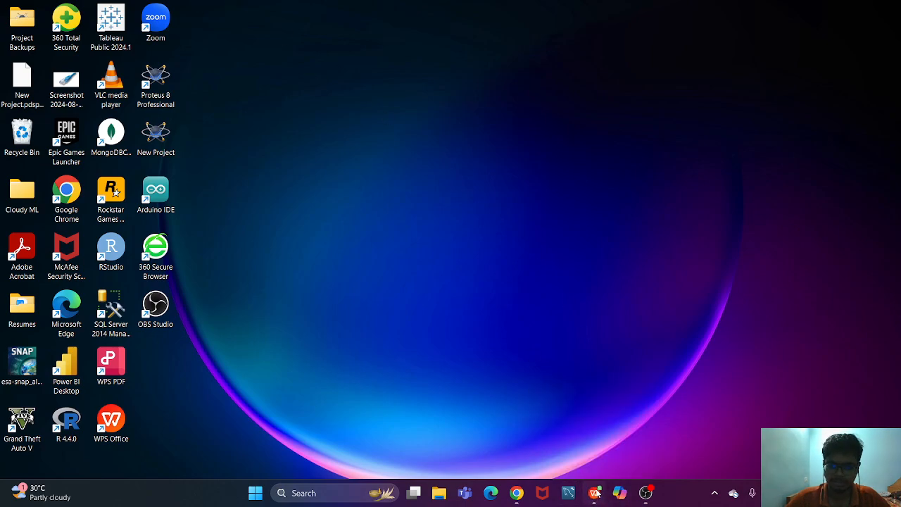
left_click(595, 492)
left_click(228, 11)
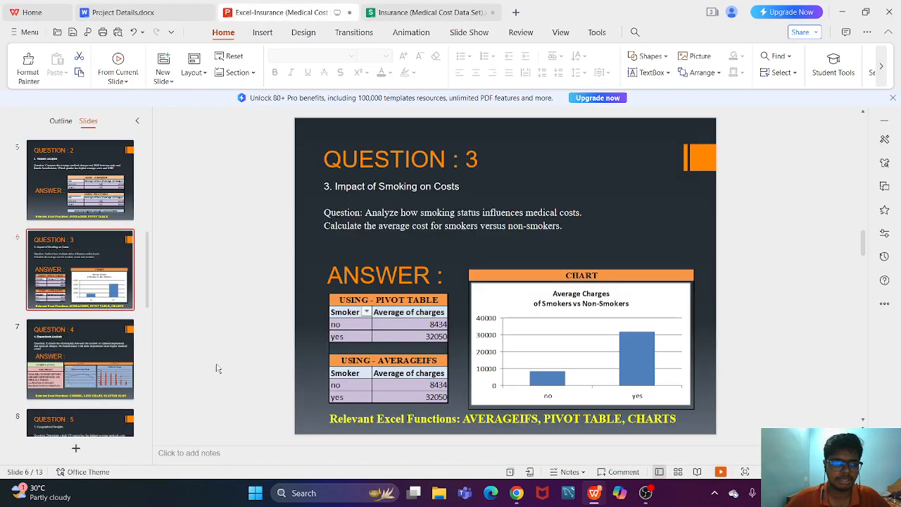
left_click(83, 387)
left_click(47, 400)
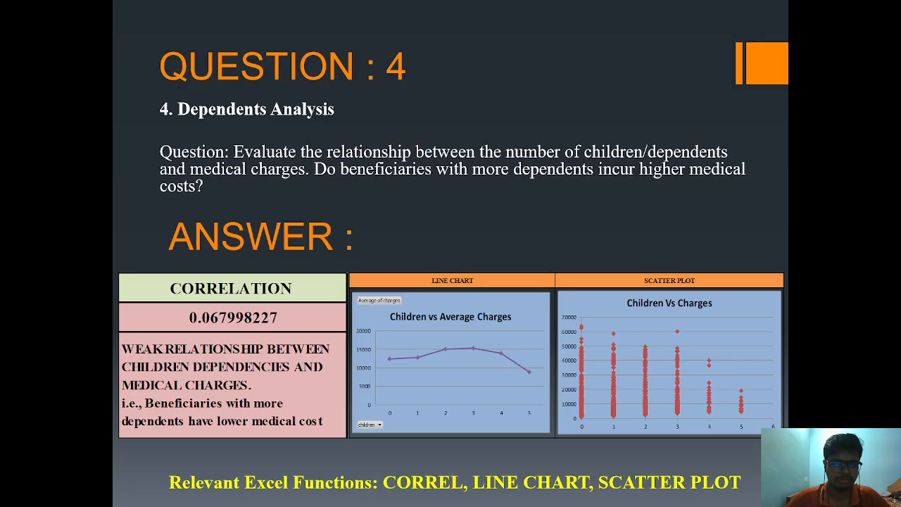
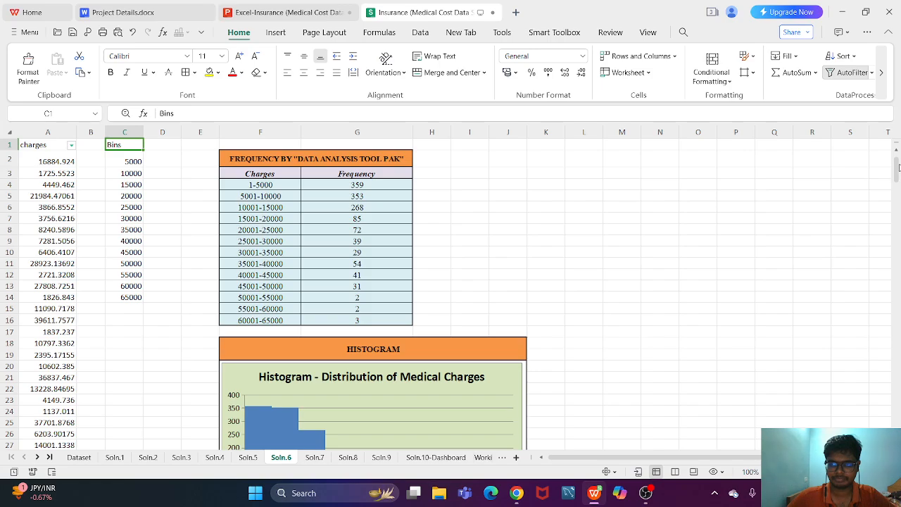
- Examine the bin values in C2:C14, the frequency table and the Distribution of Medical Charges histogram on the Soln.6 sheet
mouse_move(897, 168)
left_mouse_down()
mouse_move(897, 176)
mouse_move(898, 167)
left_mouse_up()
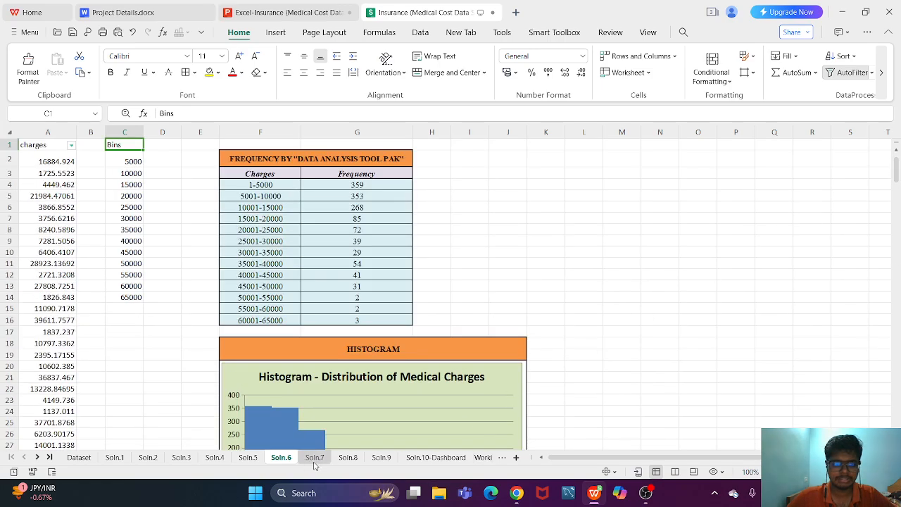
scroll(395, 393, "down", 3)
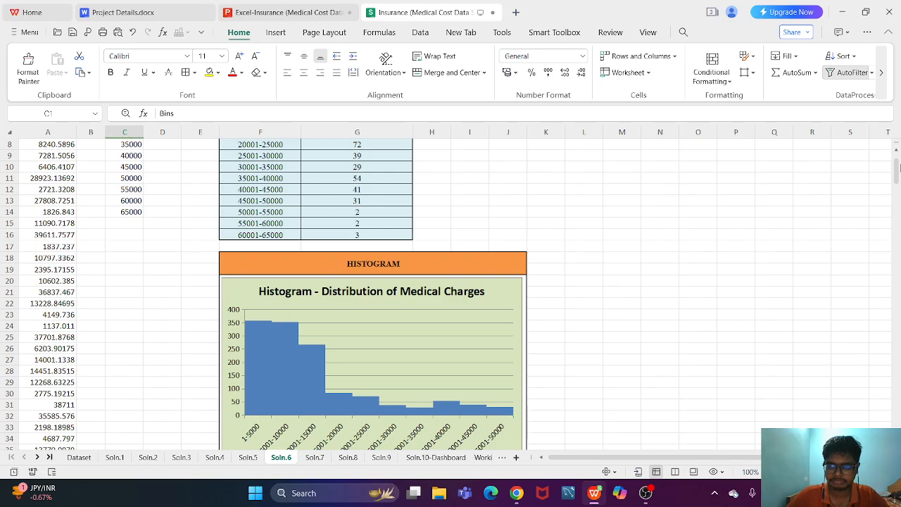
scroll(132, 159, "up", 3)
left_click_drag(132, 161, 130, 296)
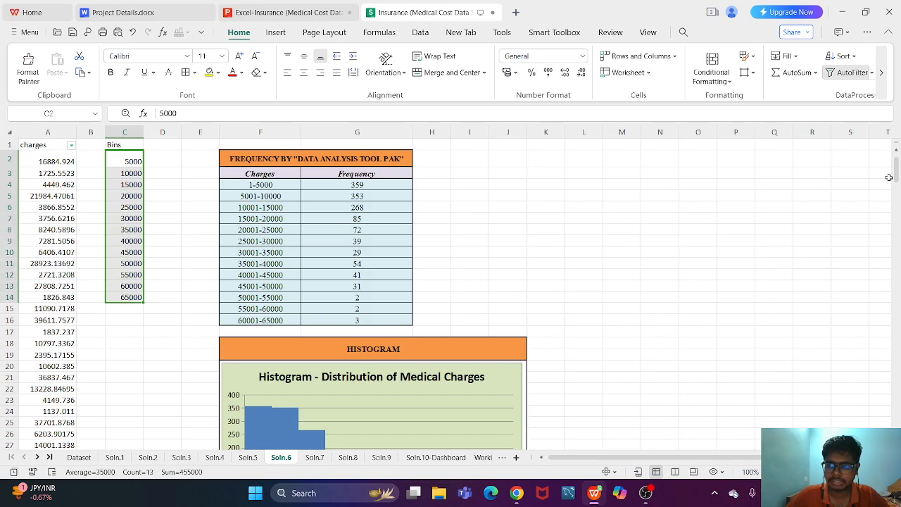
mouse_move(898, 173)
left_mouse_down()
mouse_move(899, 181)
mouse_move(900, 173)
left_mouse_up()
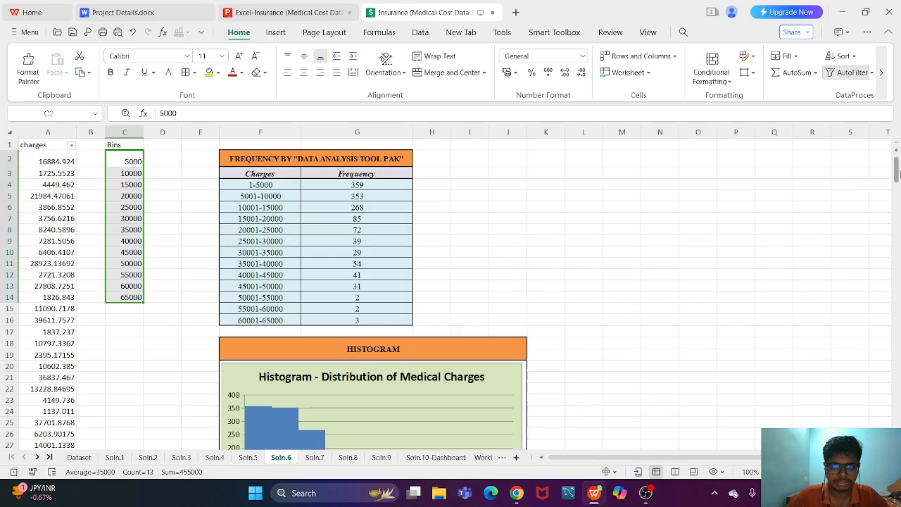
scroll(873, 386, "down", 1)
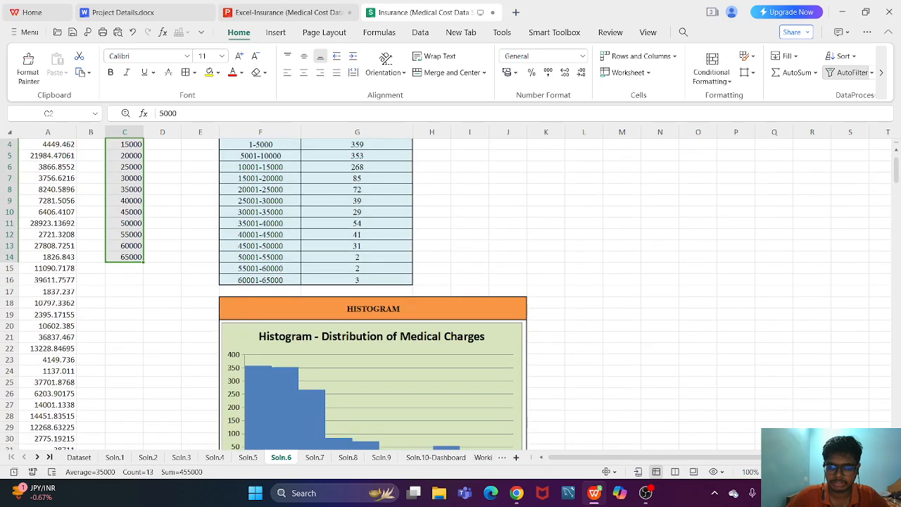
scroll(509, 440, "down", 2)
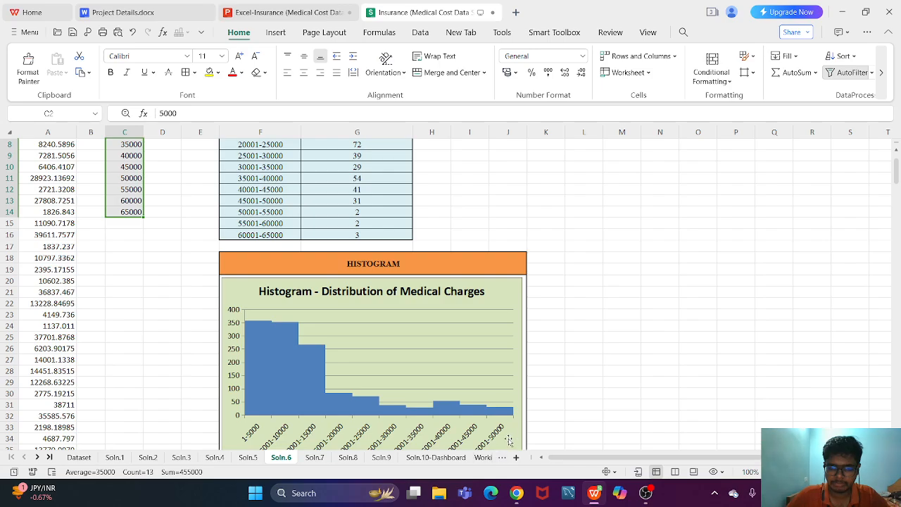
scroll(557, 400, "down", 1)
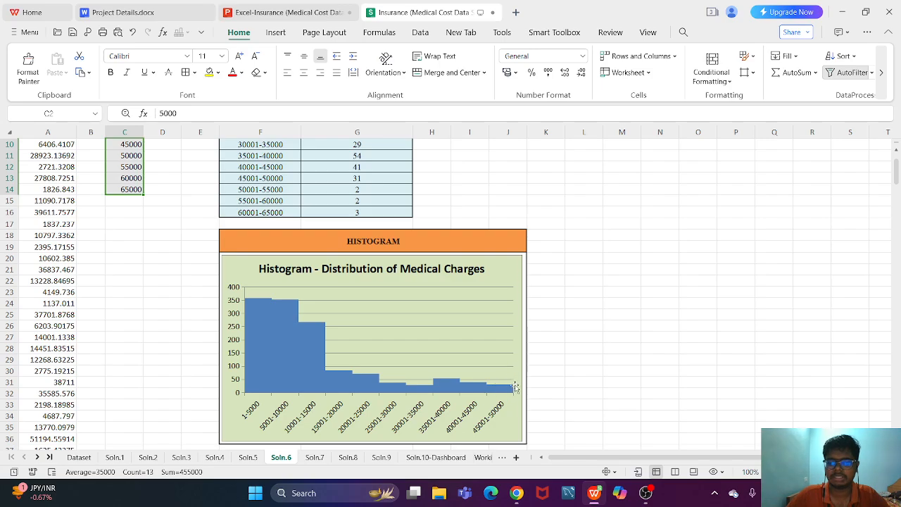
- Check which rows of the frequency table the histogram uses as its source range
left_click(897, 150)
left_click(897, 150)
left_click(897, 150)
left_click(897, 150)
left_click(897, 150)
left_click(897, 150)
left_click(897, 150)
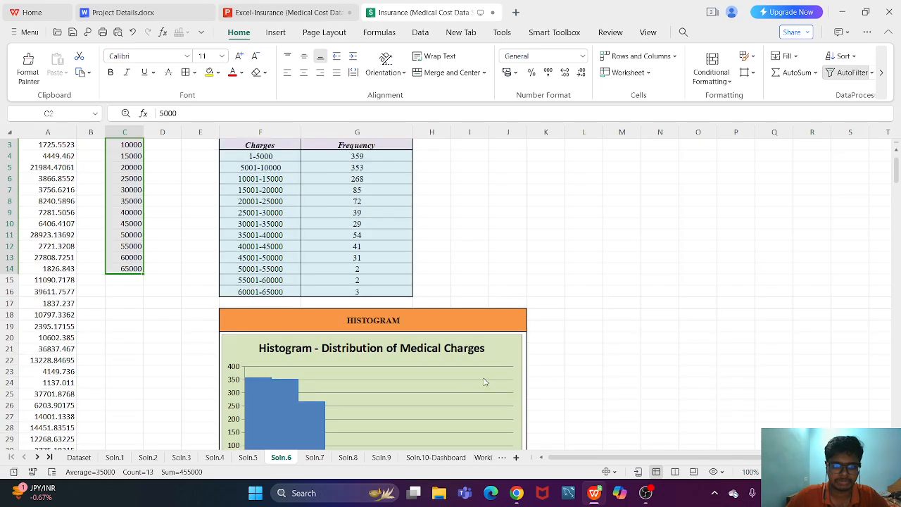
left_click(485, 380)
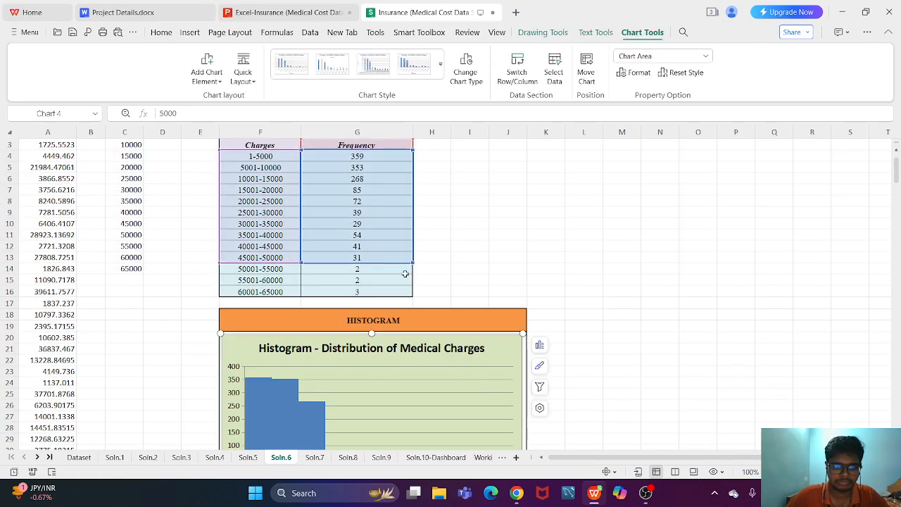
key("Escape")
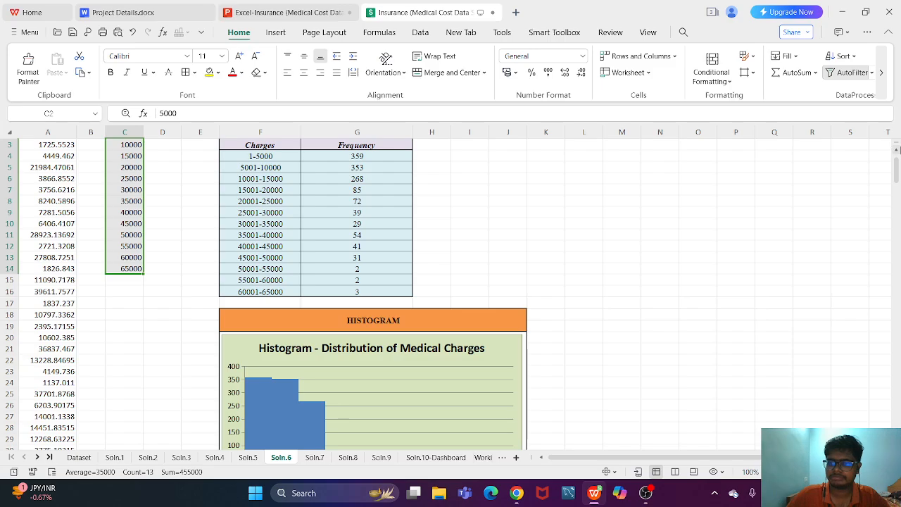
left_click(897, 150)
left_click(897, 150)
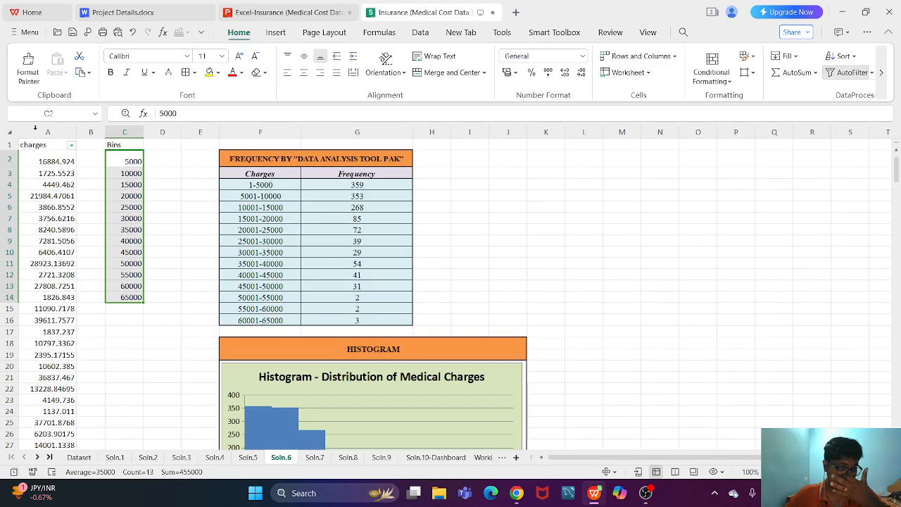
- Review the charges column and the first values of the Bins column
left_click(162, 204)
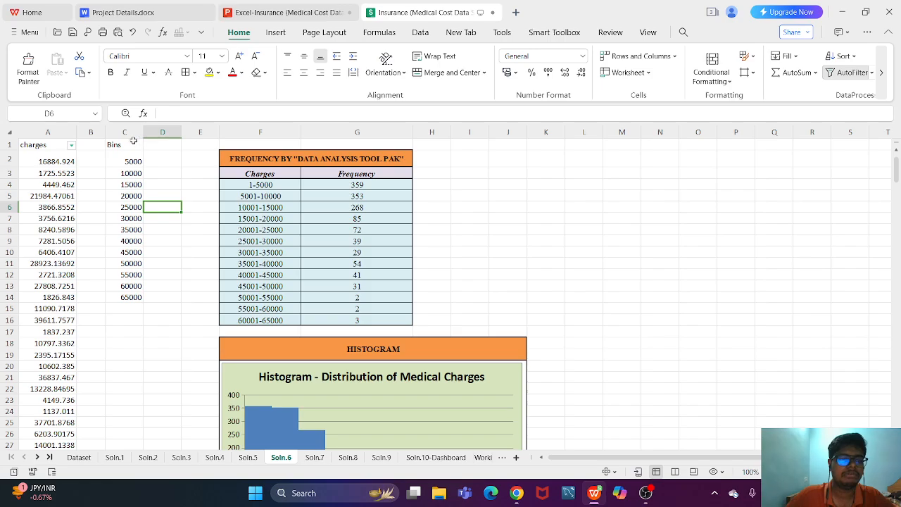
left_click(45, 131)
left_click(97, 207)
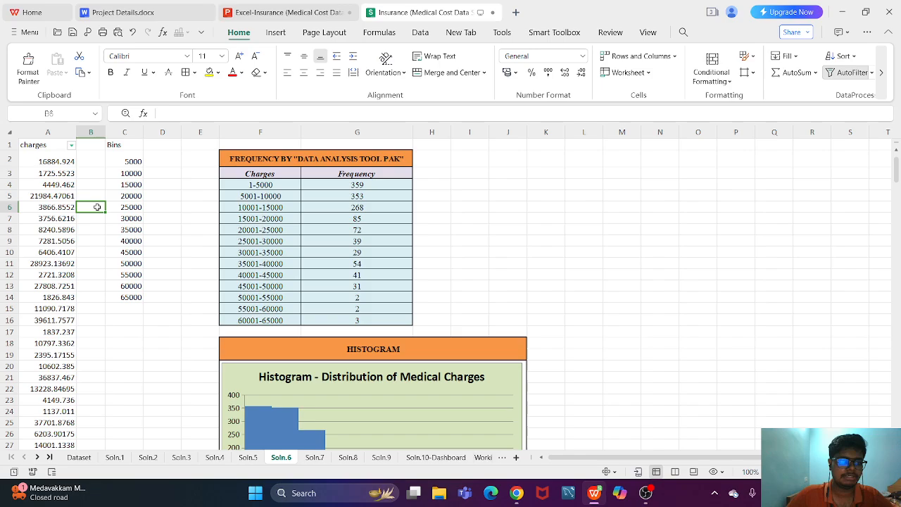
left_click(119, 147)
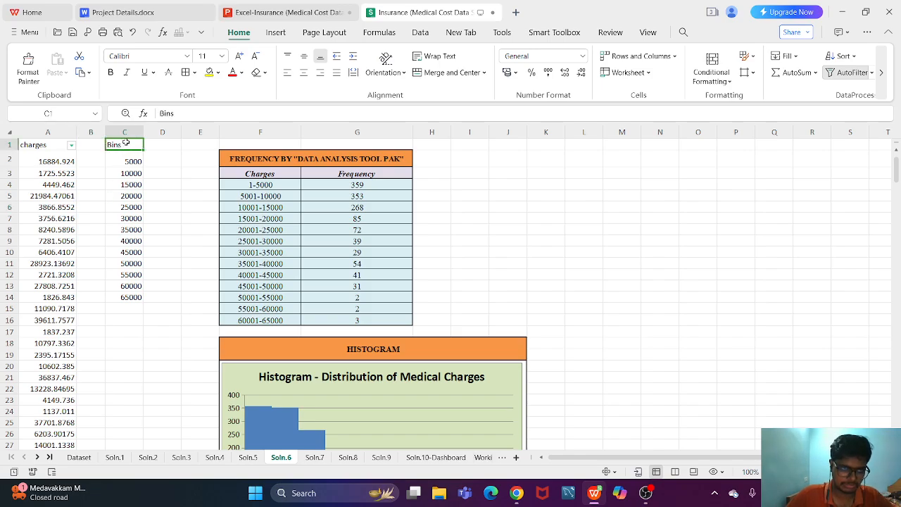
left_click(123, 161)
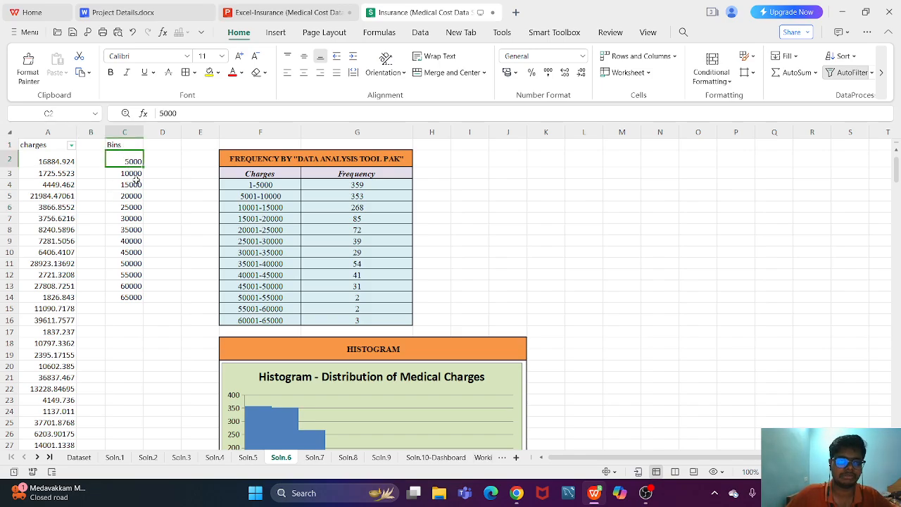
left_click(137, 182)
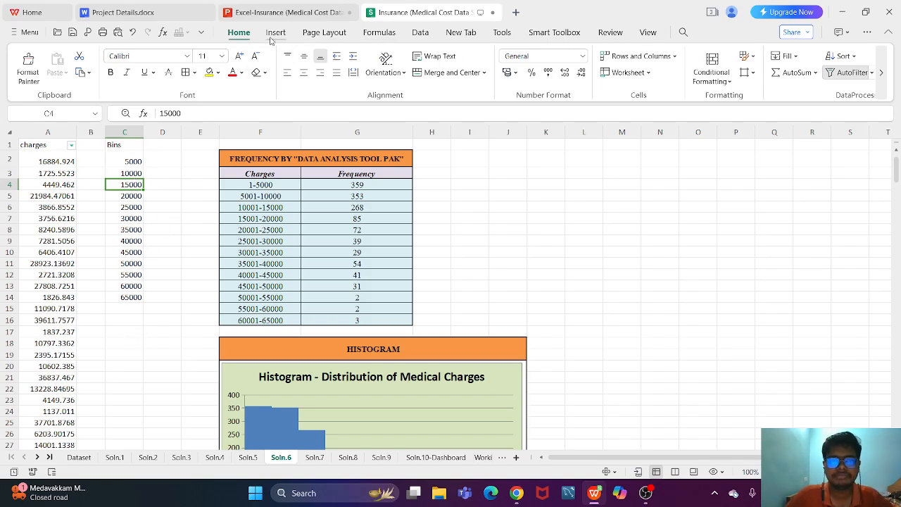
- Look through the data commands and their settings options for the data analysis tools
left_click(426, 41)
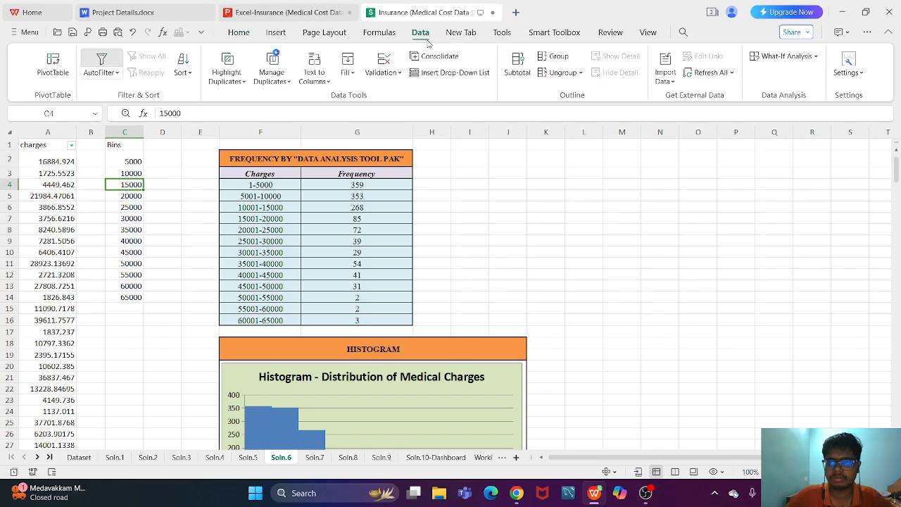
left_click(851, 73)
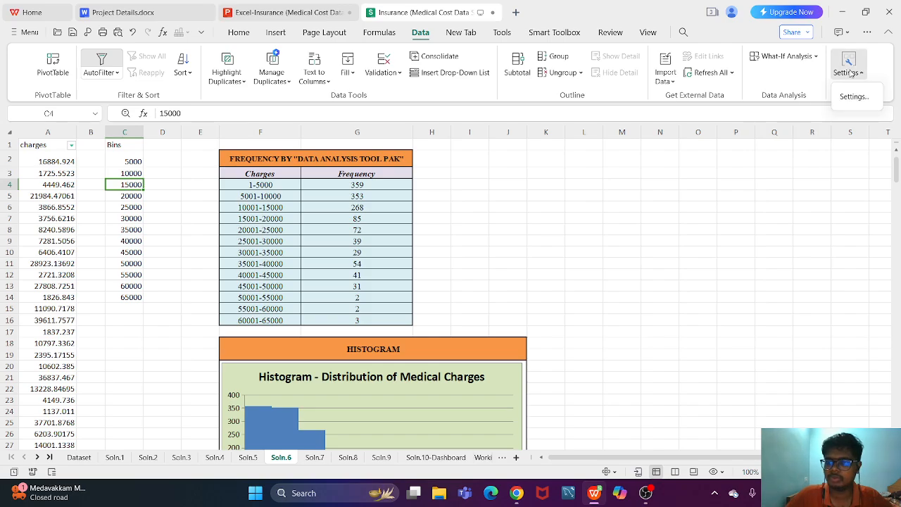
left_click(851, 96)
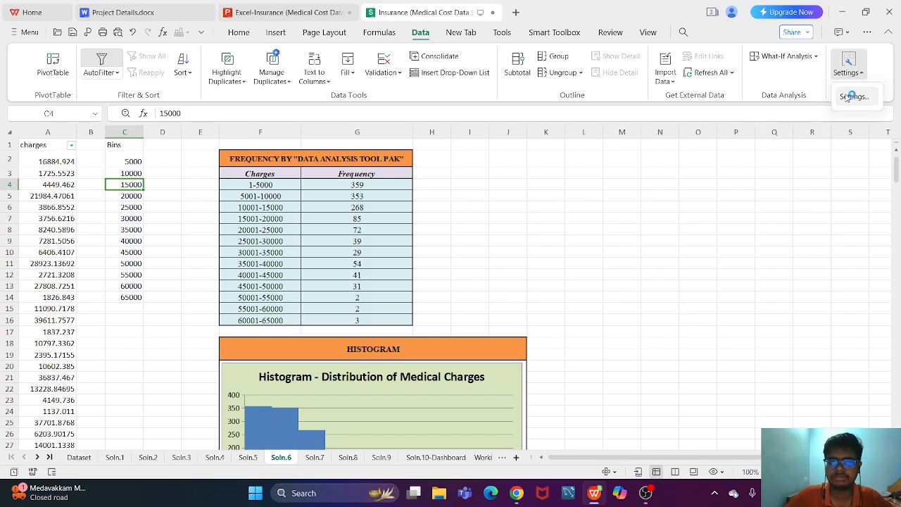
left_click(834, 112)
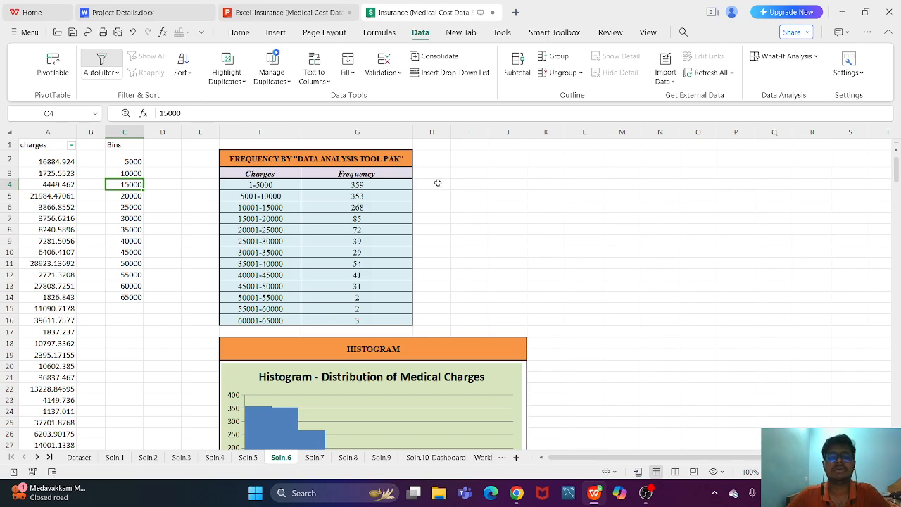
left_click(491, 174)
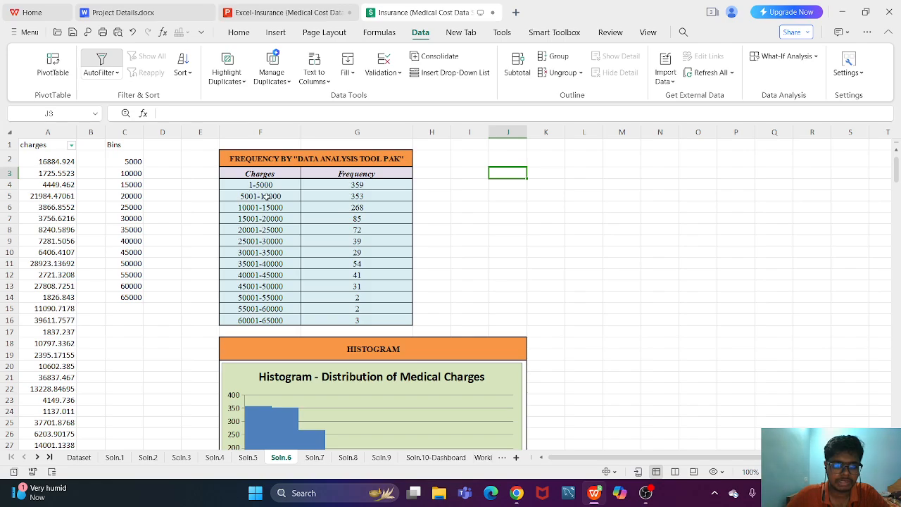
- Inspect the bin values in cells C2 to C4 without changing them
left_click(138, 174)
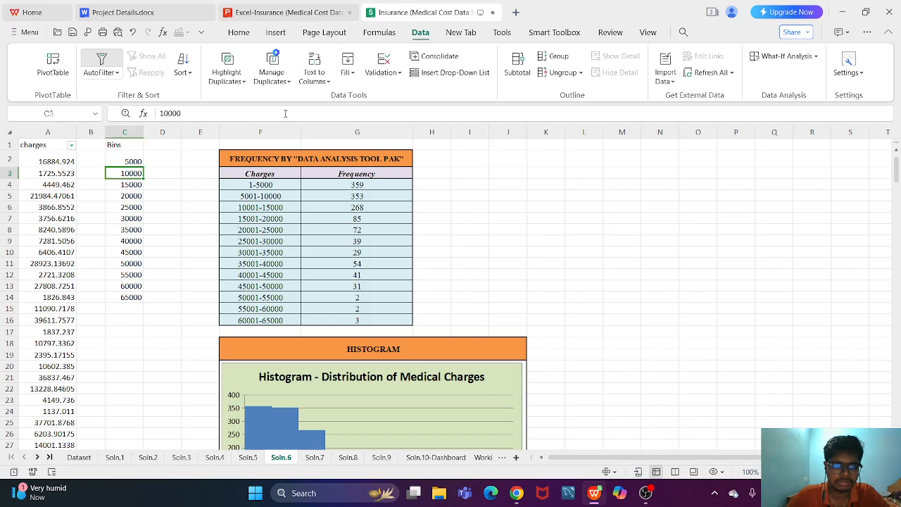
left_click(132, 186)
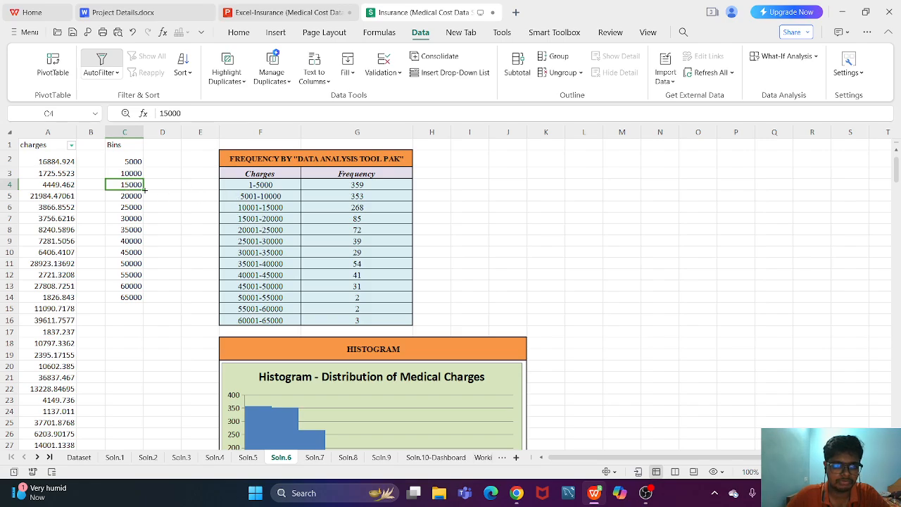
left_click(133, 159)
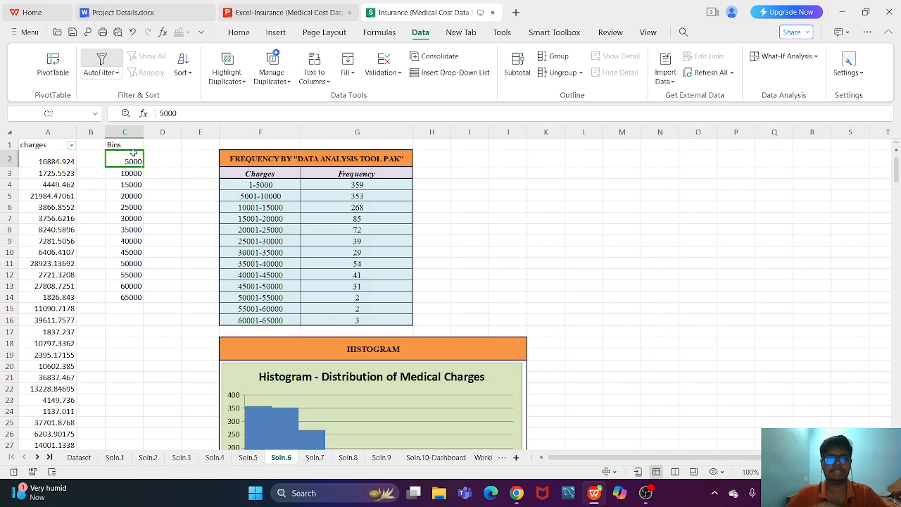
left_click(130, 175)
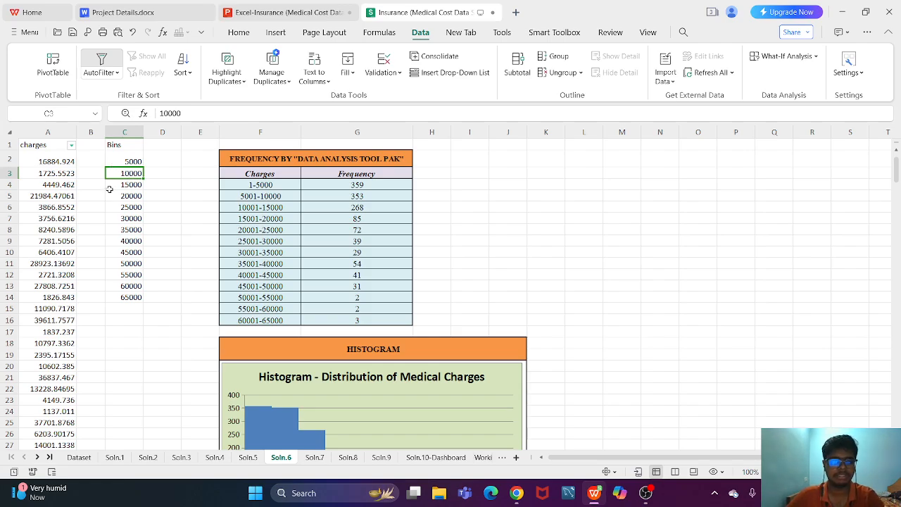
left_click(110, 184)
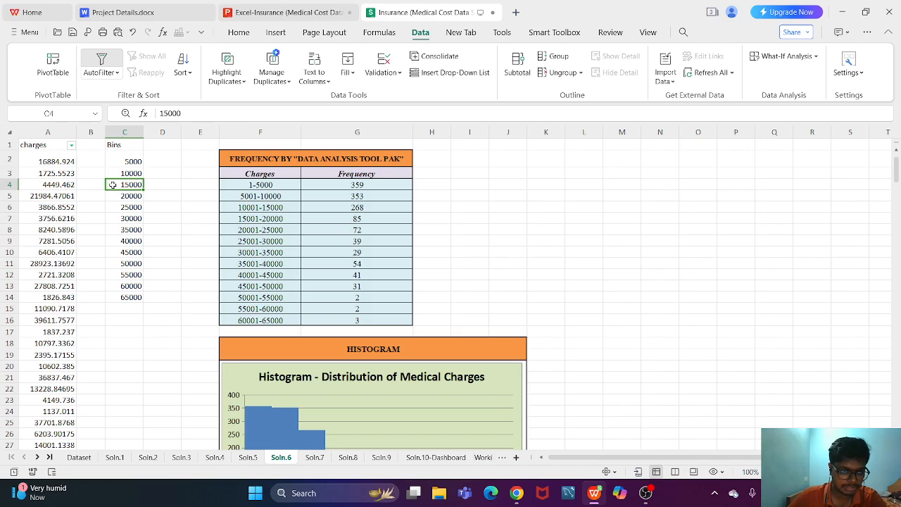
left_click(140, 171)
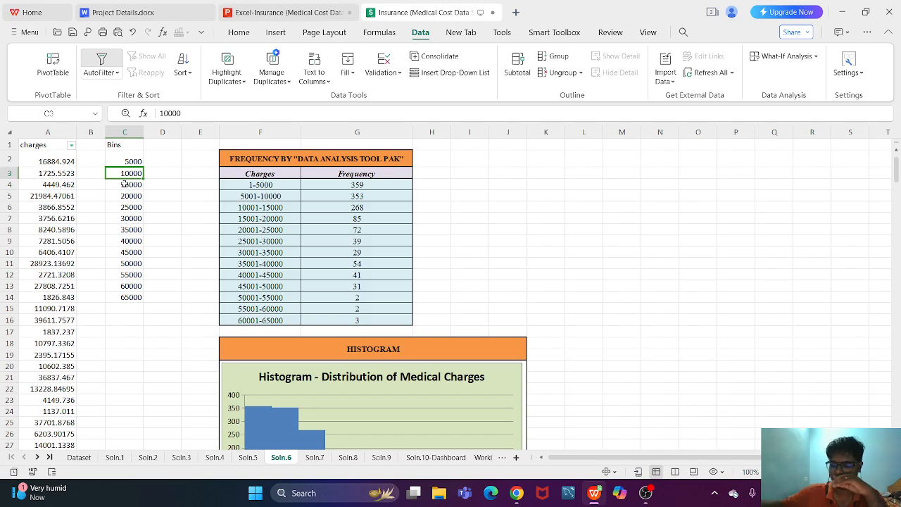
double_click(124, 183)
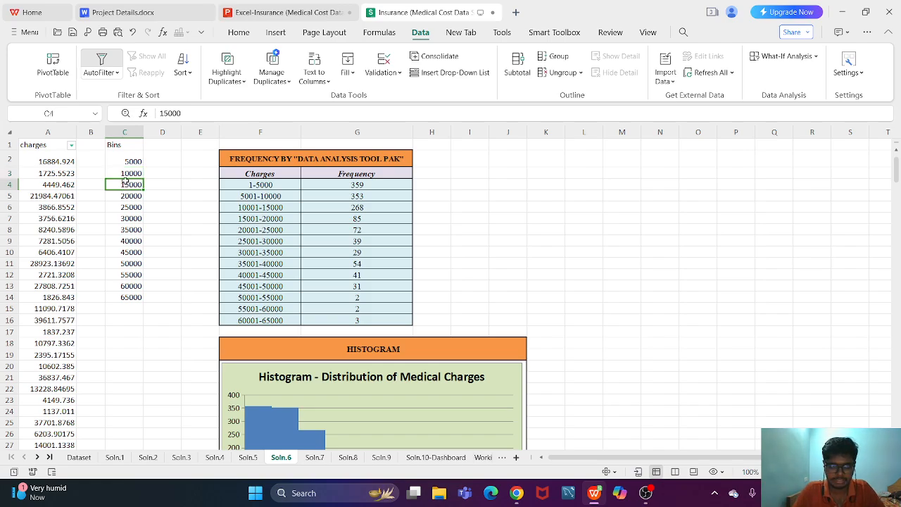
key("Escape")
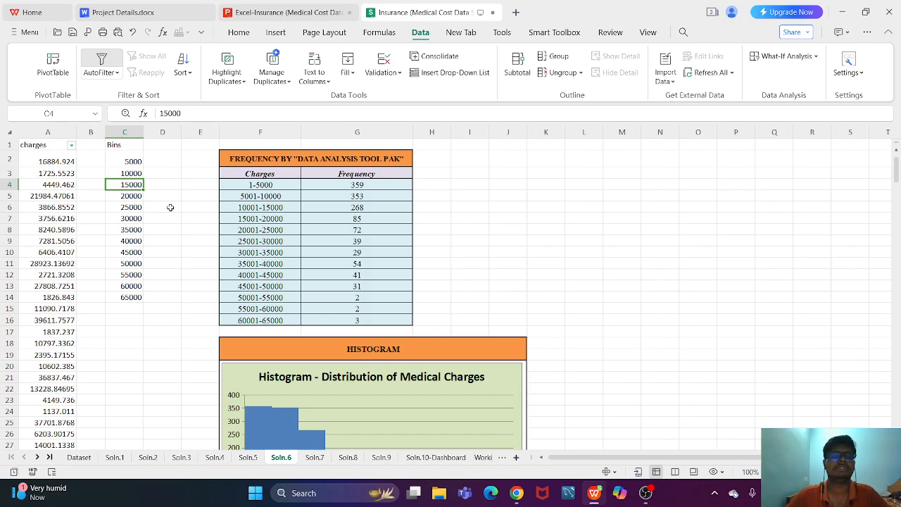
- Review the charge ranges in F4:F16, the frequencies in G4:G16 and the histogram's source range
left_click(272, 228)
left_click(269, 184)
left_click_drag(269, 184, 278, 321)
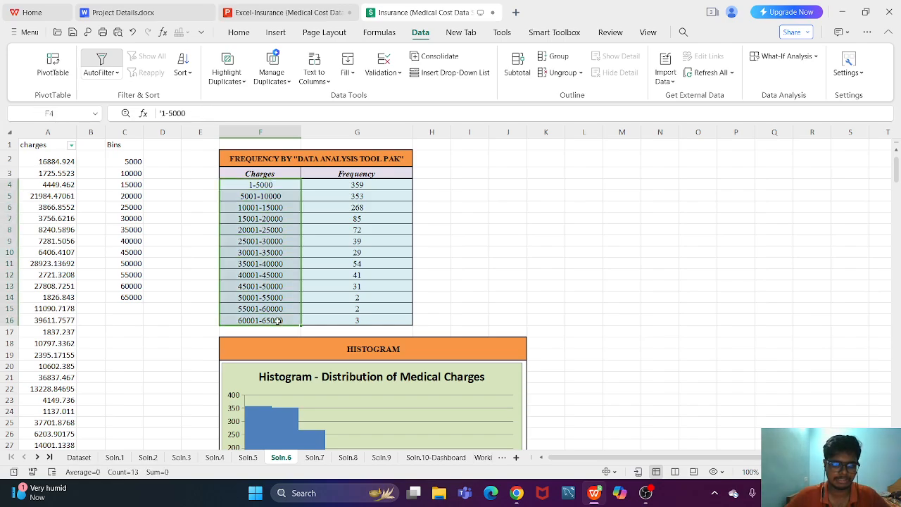
left_click_drag(336, 186, 338, 321)
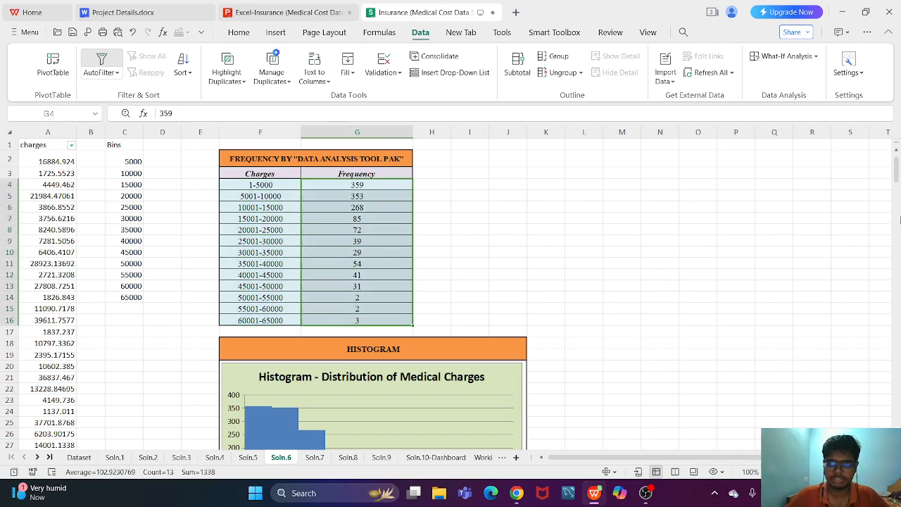
mouse_move(896, 165)
left_mouse_down()
mouse_move(896, 175)
mouse_move(892, 161)
left_mouse_up()
left_click(463, 377)
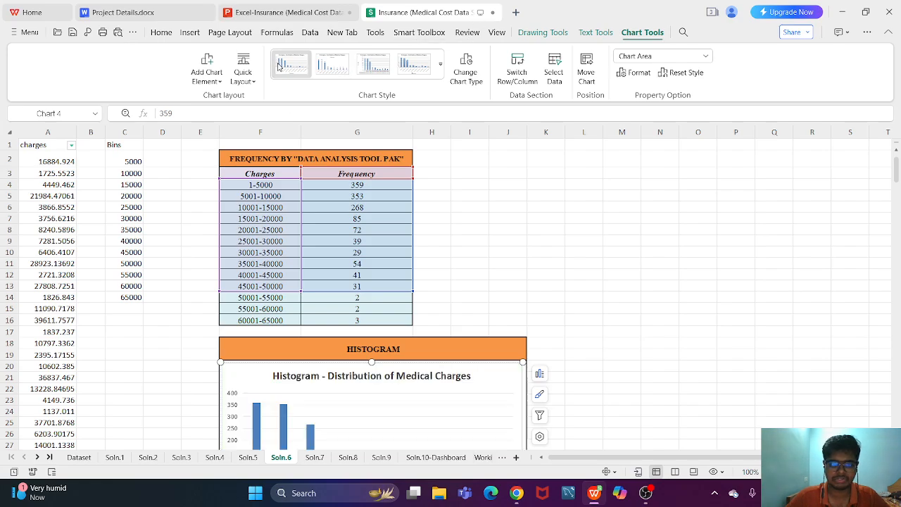
left_click(466, 186)
- Insert a clustered column chart of the frequency data in F3:G13 and move it to the right over columns G to O
left_click_drag(275, 177, 370, 285)
left_click(274, 33)
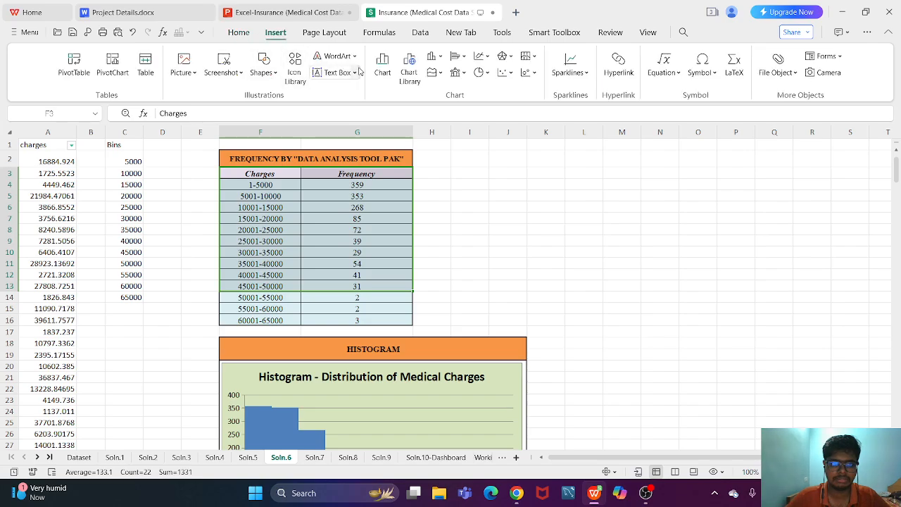
left_click(383, 70)
mouse_move(375, 202)
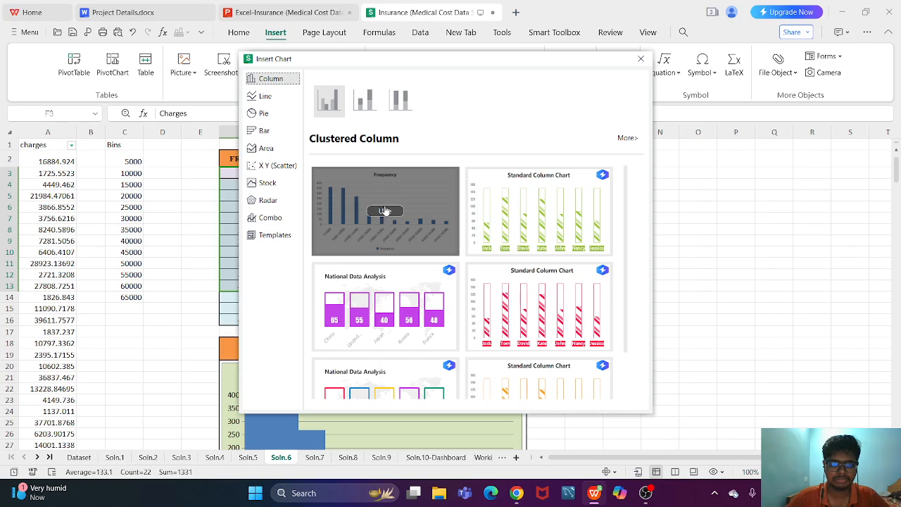
left_click(385, 211)
left_click_drag(499, 209, 652, 211)
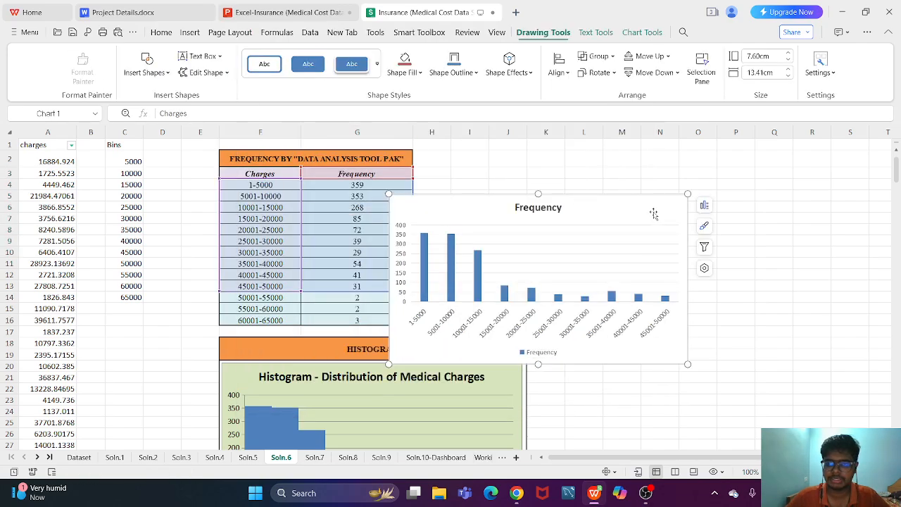
- Set the gap width of the column series in the new Frequency chart to 0%
double_click(648, 208)
left_click(530, 299)
left_click(530, 296)
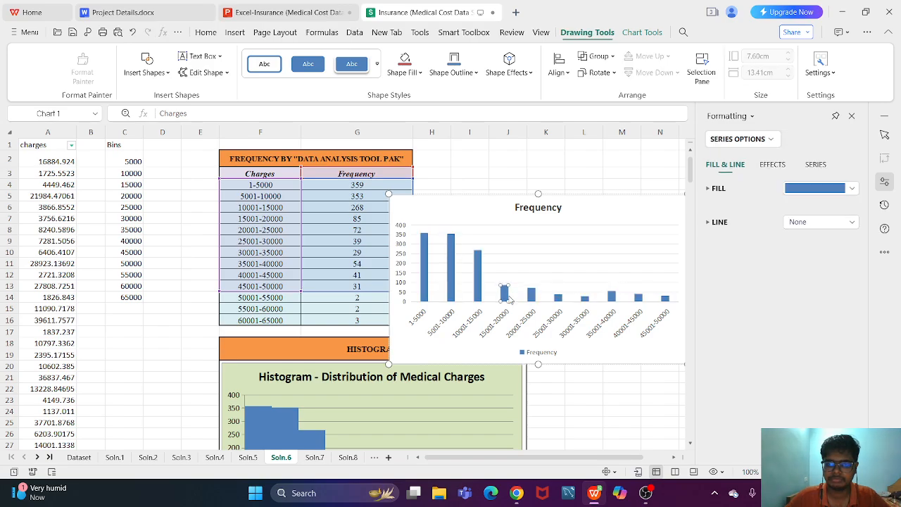
left_click(597, 243)
left_click(469, 262)
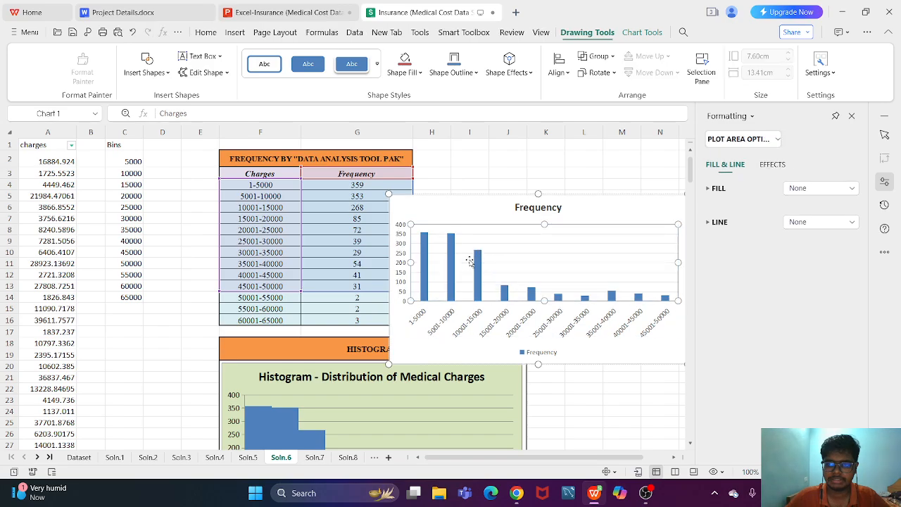
left_click(450, 244)
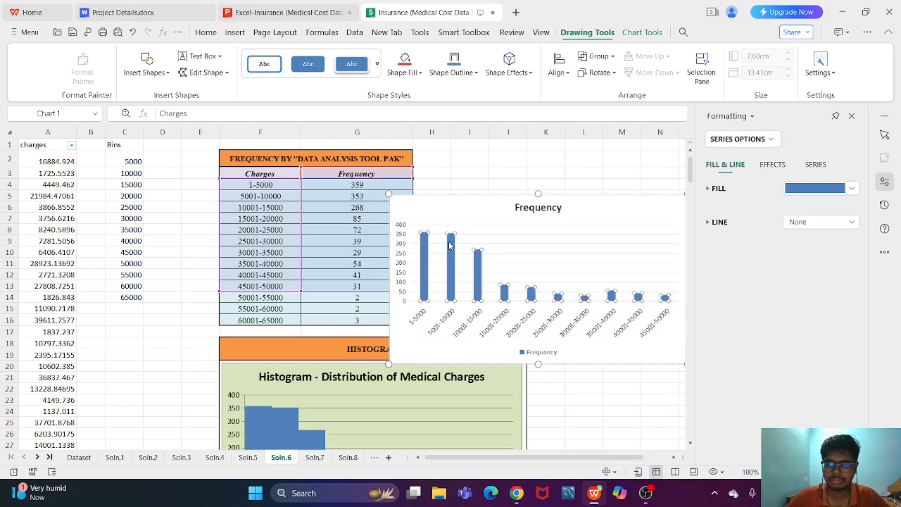
left_click(450, 245)
left_click(774, 140)
left_click(774, 139)
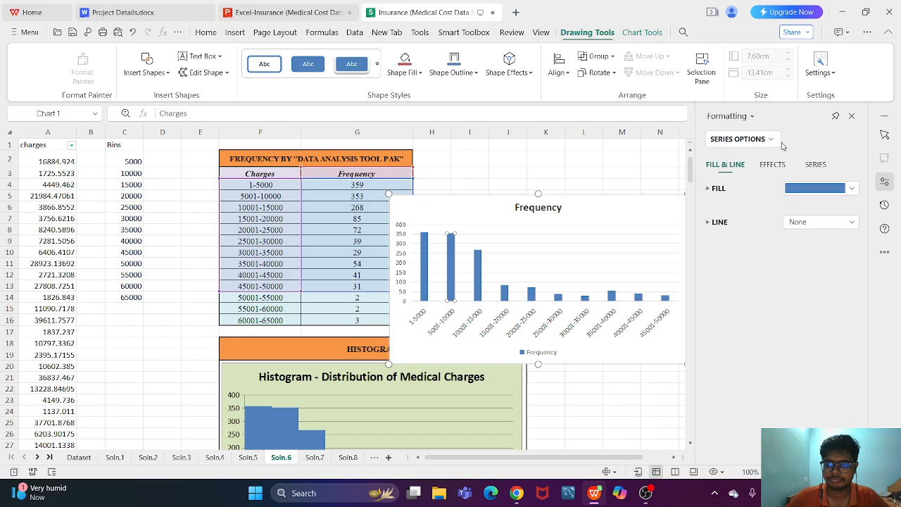
left_click(815, 165)
left_click(773, 167)
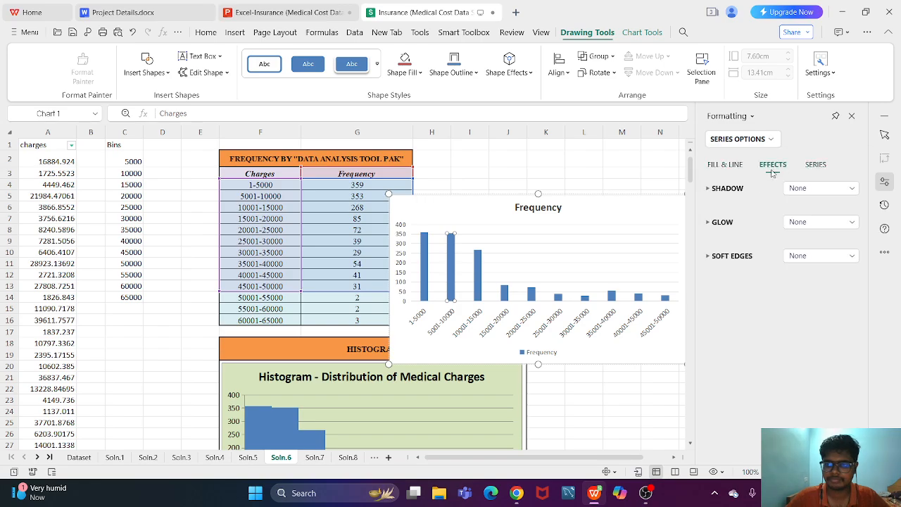
left_click(815, 166)
left_click(760, 190)
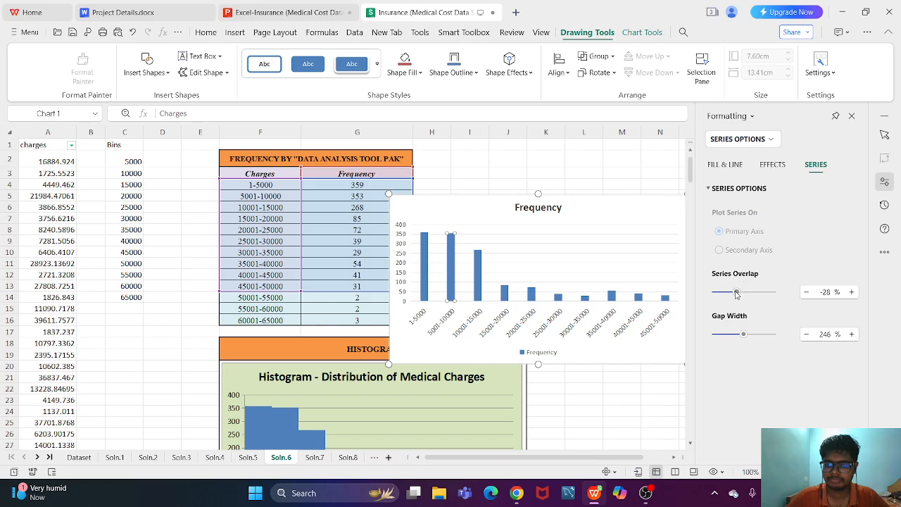
left_click_drag(744, 335, 704, 336)
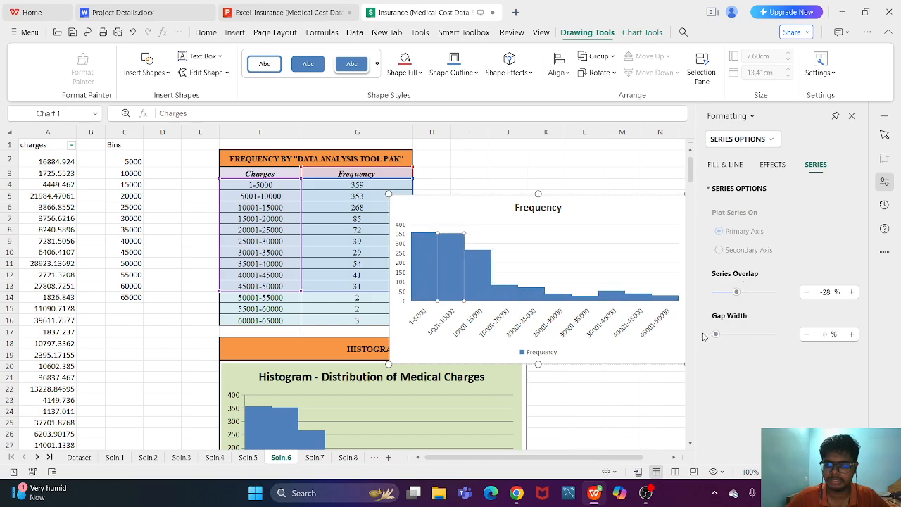
- Close the chart formatting options and delete the new Frequency chart beside the frequency table
left_click(598, 167)
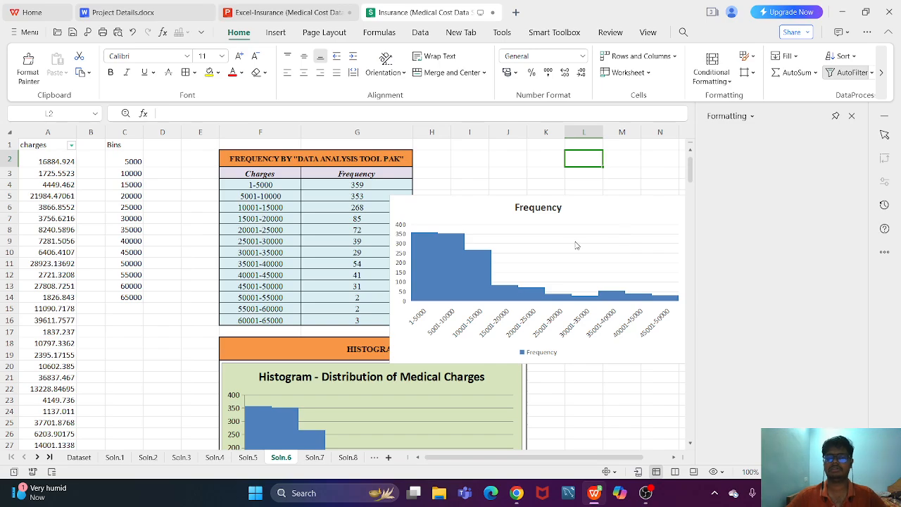
left_click(852, 116)
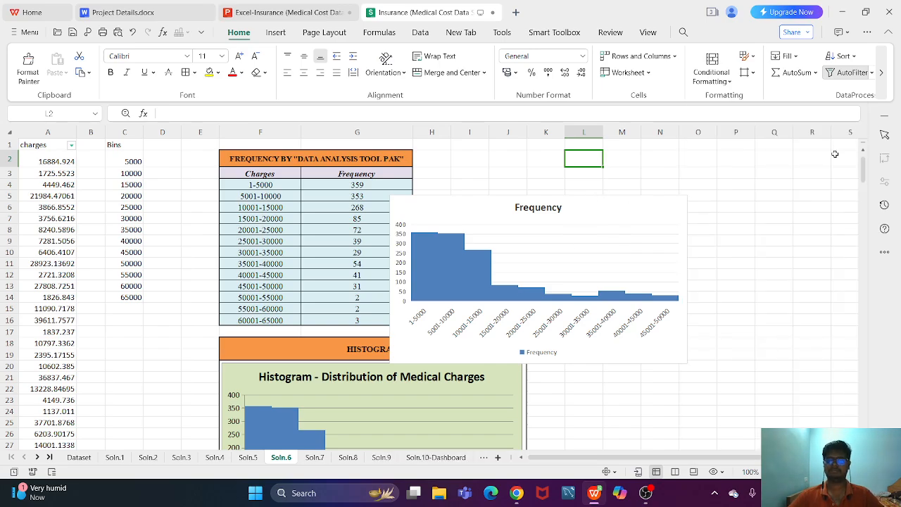
left_click(654, 208)
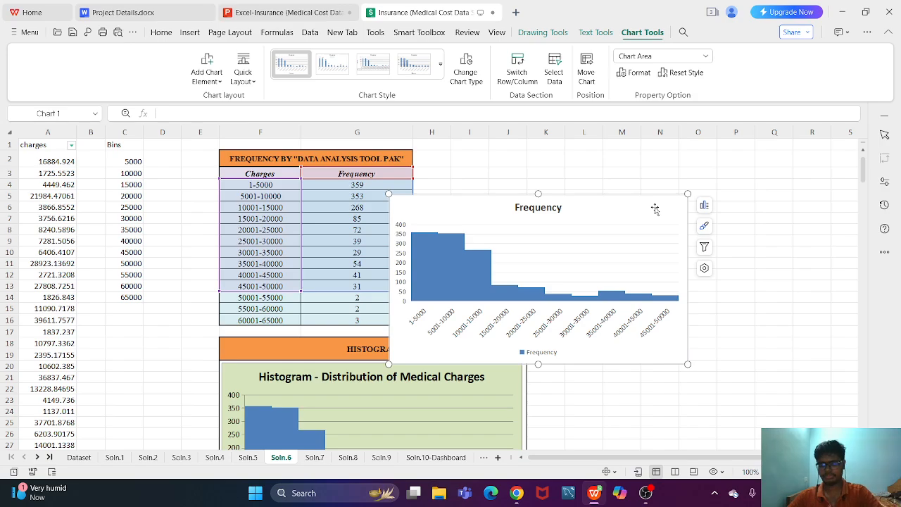
key("Delete")
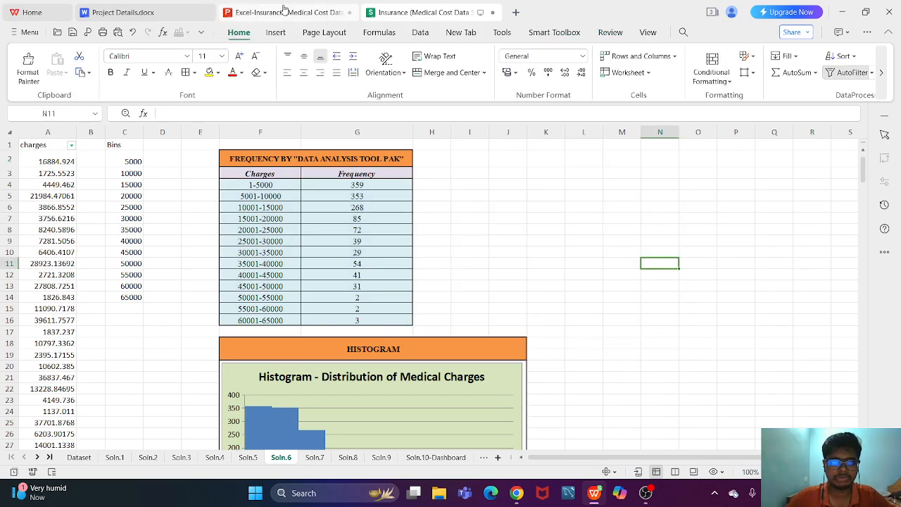
- Check the Question 6 slide in the Excel-Insurance presentation and return to the Insurance workbook
left_click(284, 12)
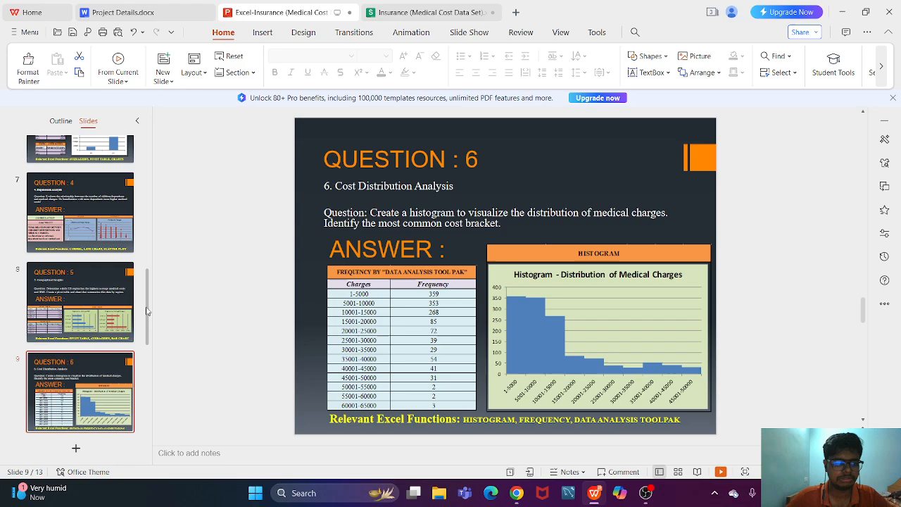
scroll(146, 323, "down", 2)
scroll(148, 331, "down", 1)
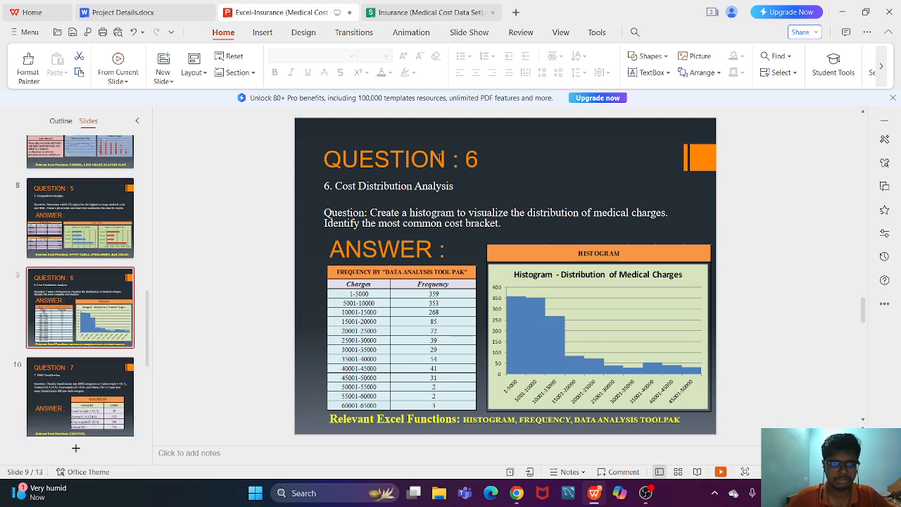
left_click(603, 494)
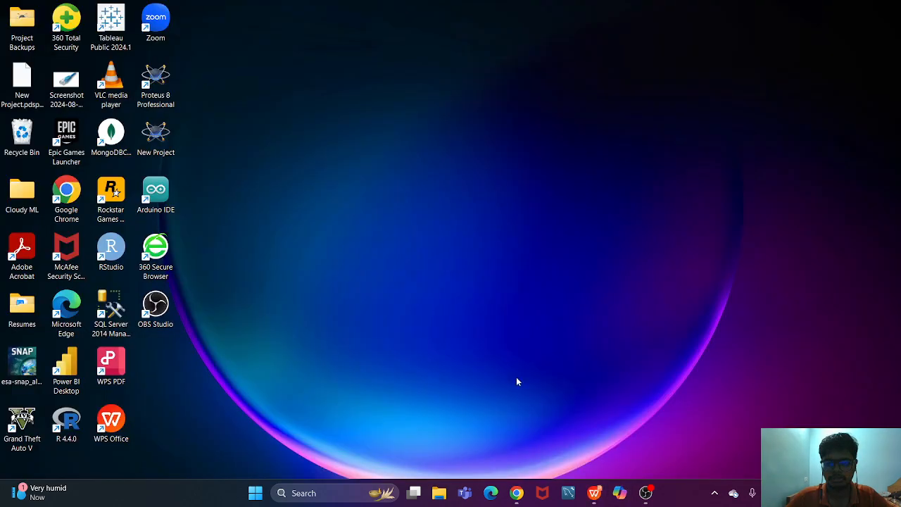
left_click(595, 492)
left_click(426, 12)
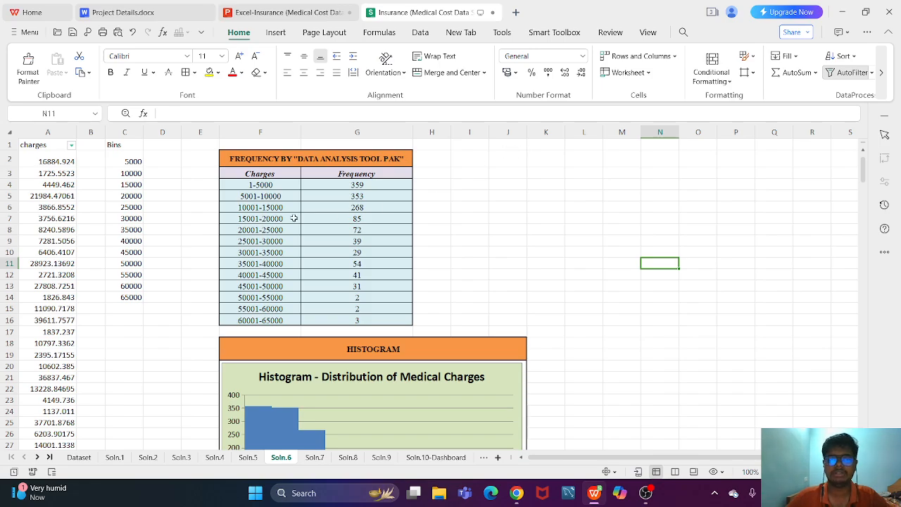
- Review the frequency table of charges in F2:G16
left_click_drag(268, 155, 305, 225)
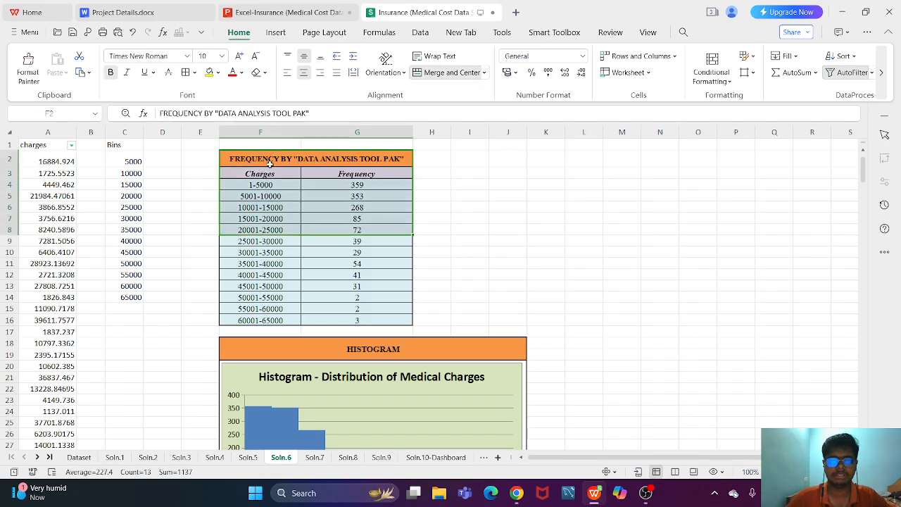
left_click(270, 164)
left_click_drag(387, 161, 388, 315)
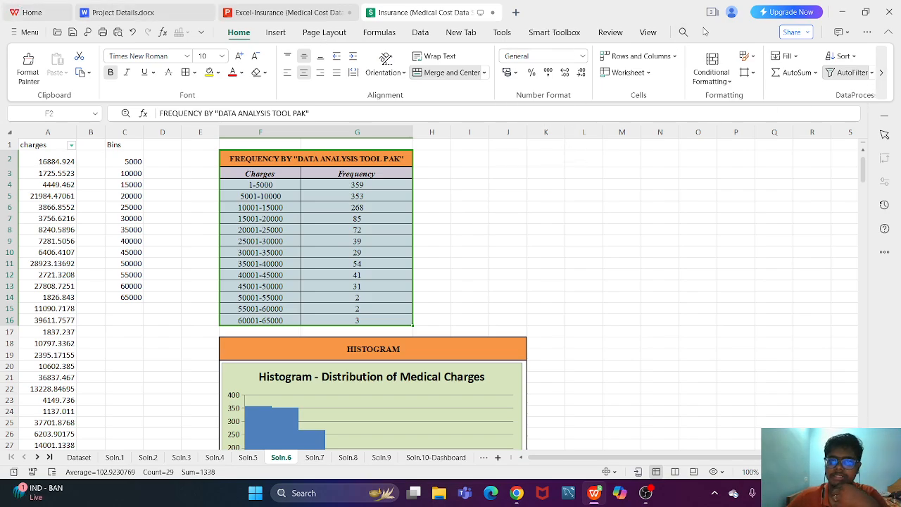
left_click(837, 12)
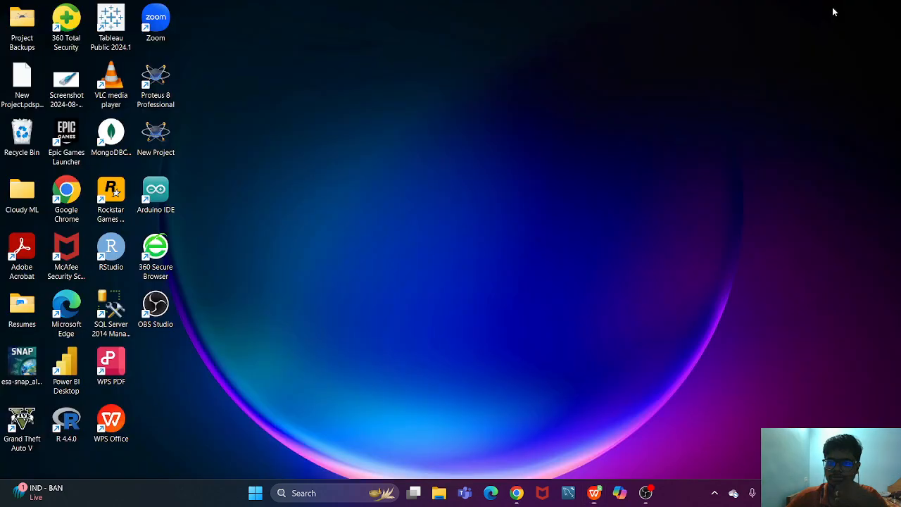
left_click(594, 493)
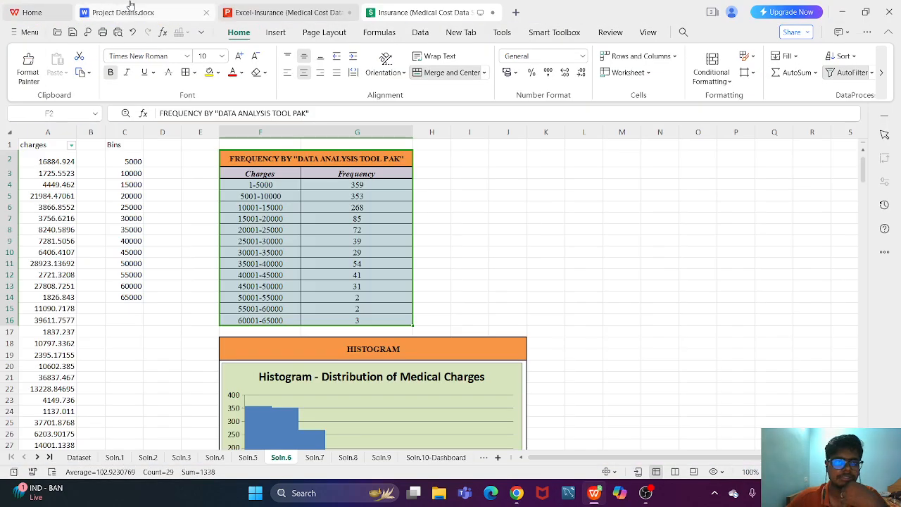
- Show the Question 7 BMI Classification slide of the Excel-Insurance presentation full screen, and end the slide show
left_click(215, 6)
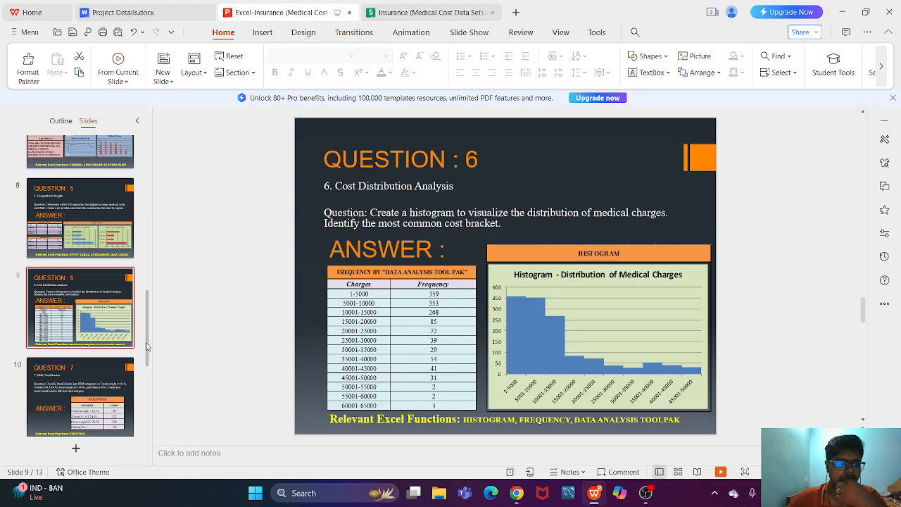
scroll(146, 348, "down", 1)
scroll(146, 348, "down", 1)
left_click(104, 354)
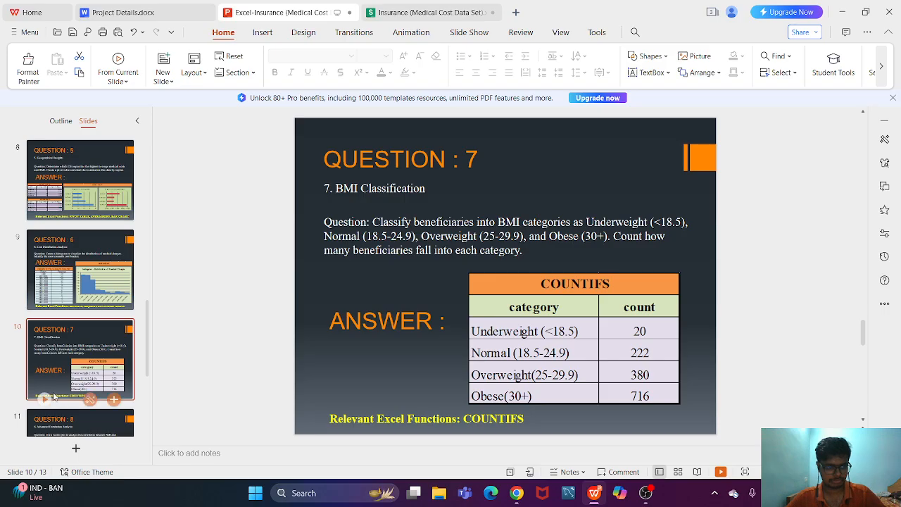
left_click(46, 397)
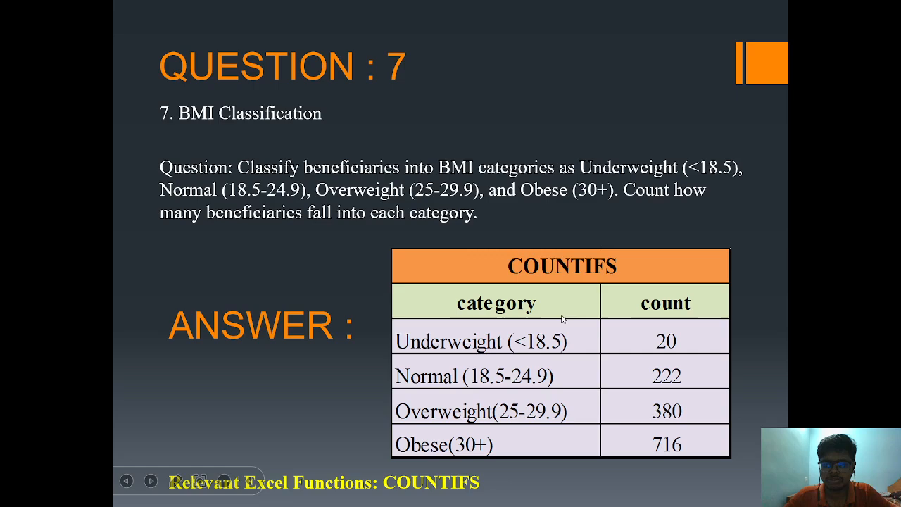
key("Escape")
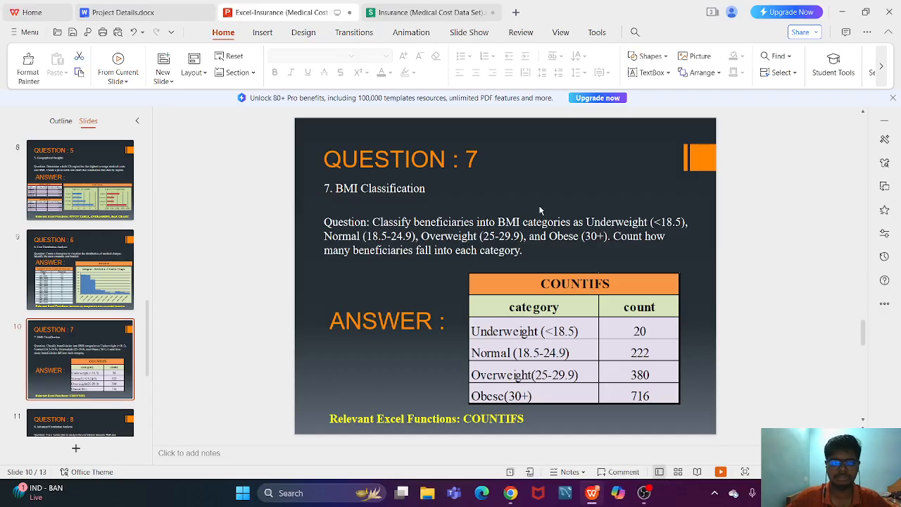
- Open the Soln.7 sheet of the Insurance workbook and inspect the COUNTIFS formula for the Underweight category in F4
left_click(400, 10)
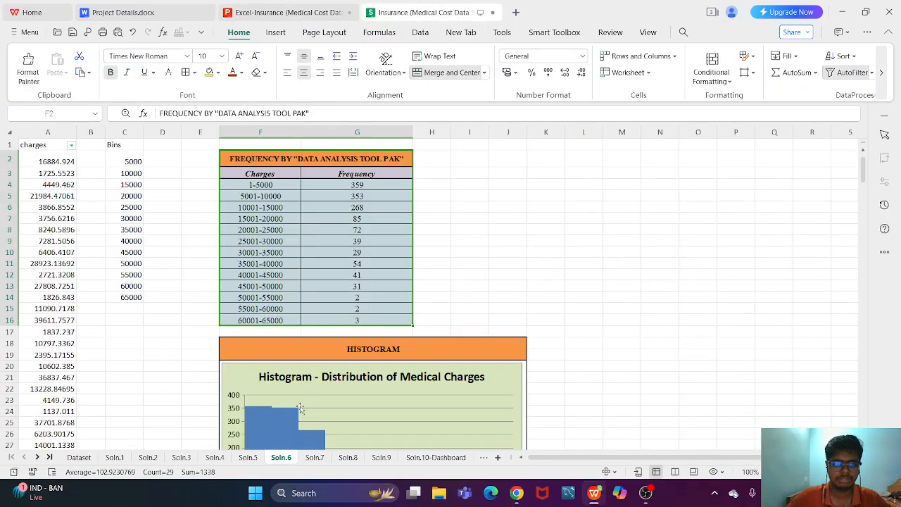
left_click(314, 457)
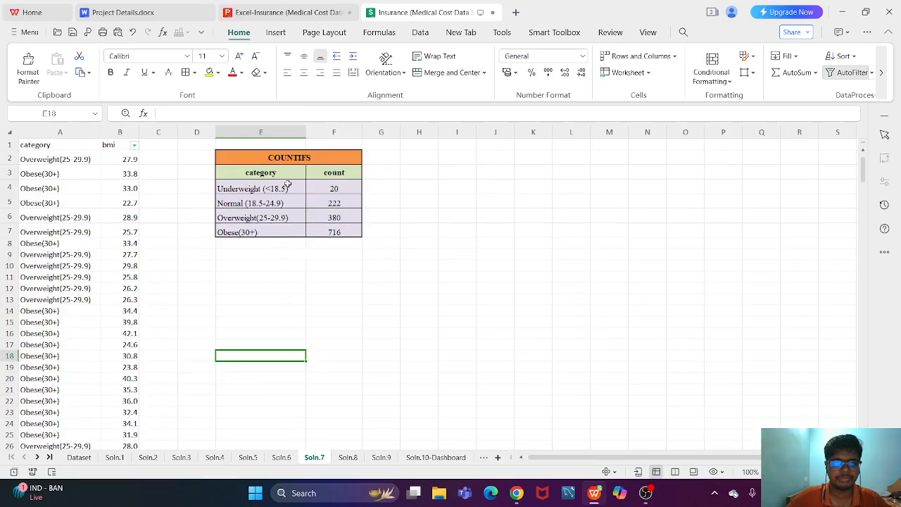
double_click(333, 188)
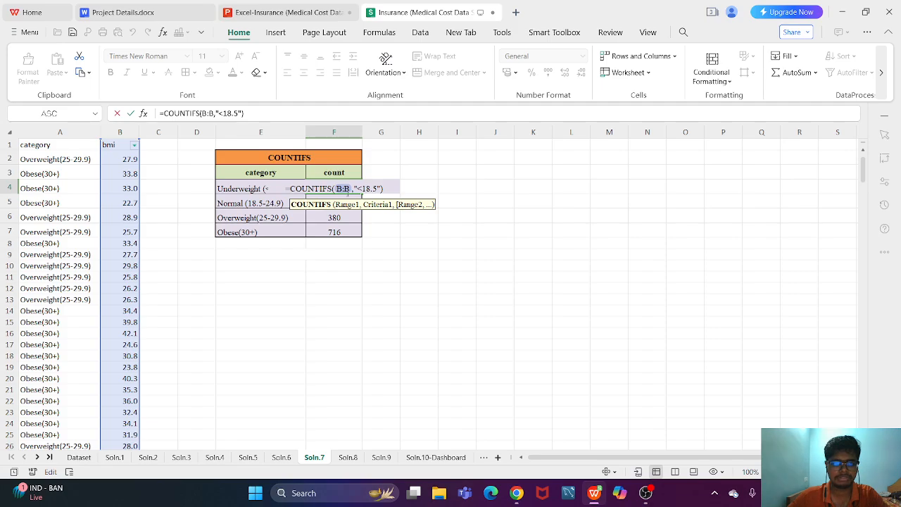
key("ctrl+Return")
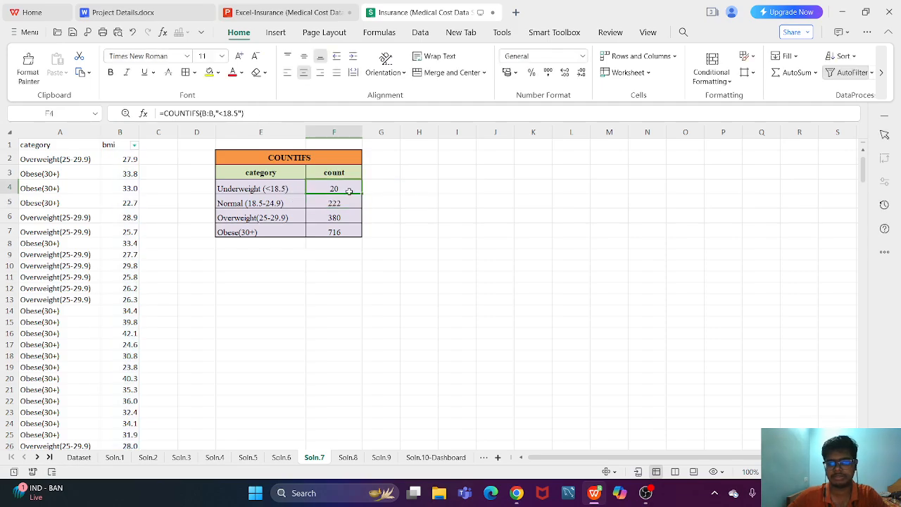
double_click(348, 191)
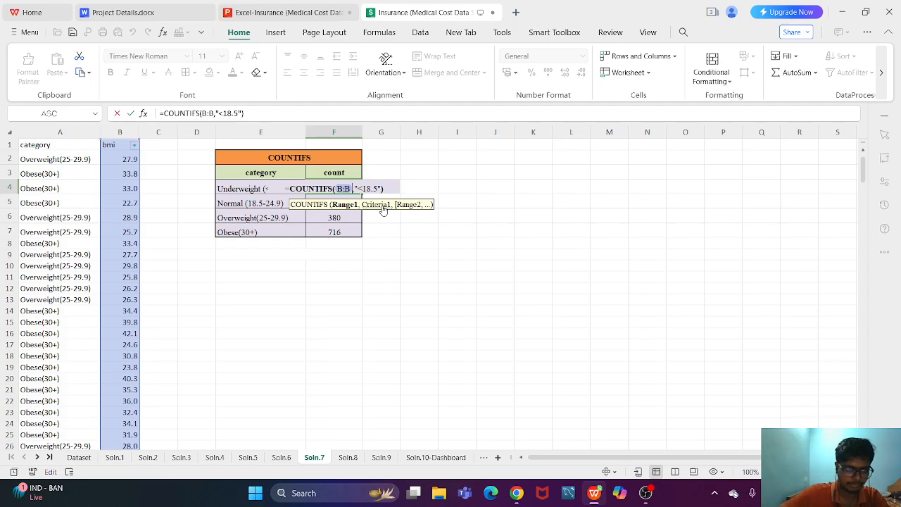
key("Return")
- Inspect the COUNTIFS formulas for the Normal, Overweight and Obese categories in F5:F7, and recheck the Underweight formula in F4
double_click(336, 204)
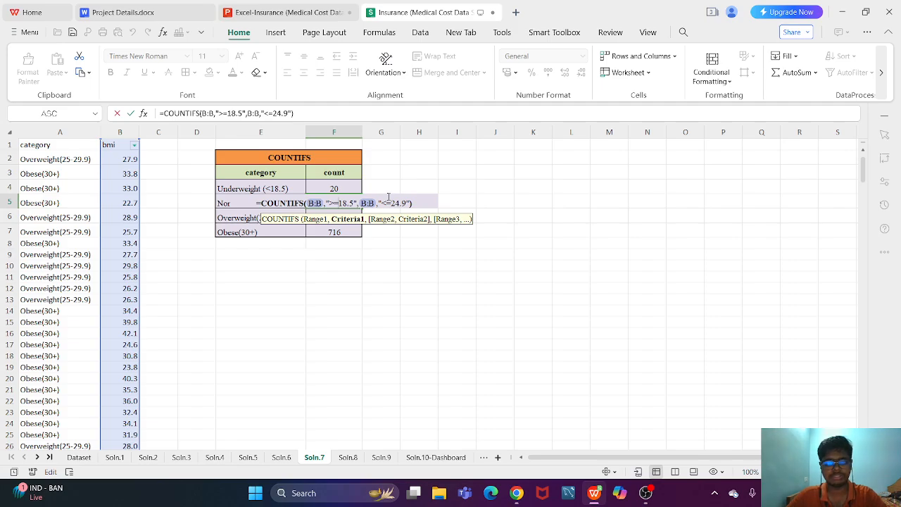
key("Return")
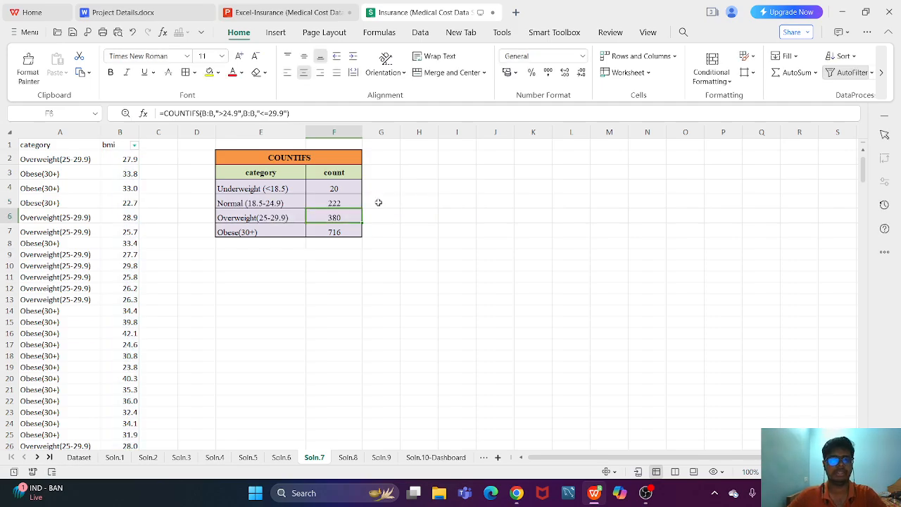
double_click(335, 217)
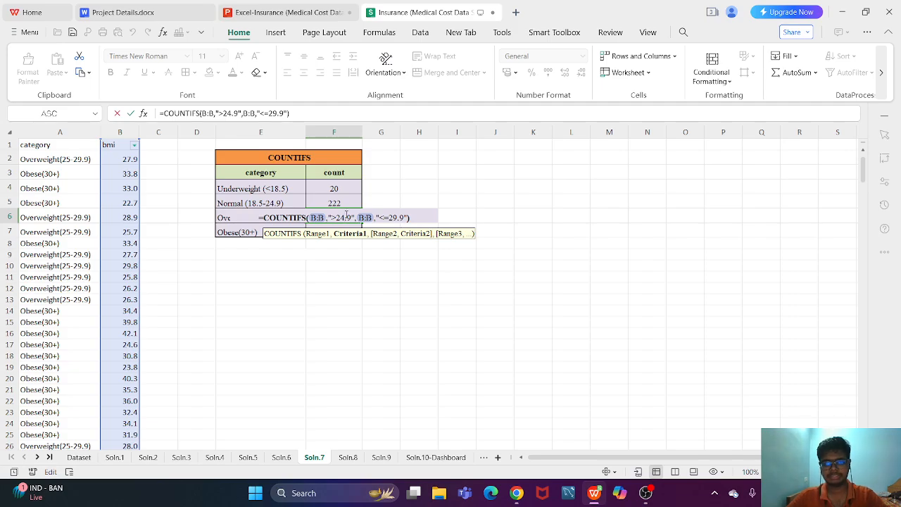
key("Return")
double_click(343, 231)
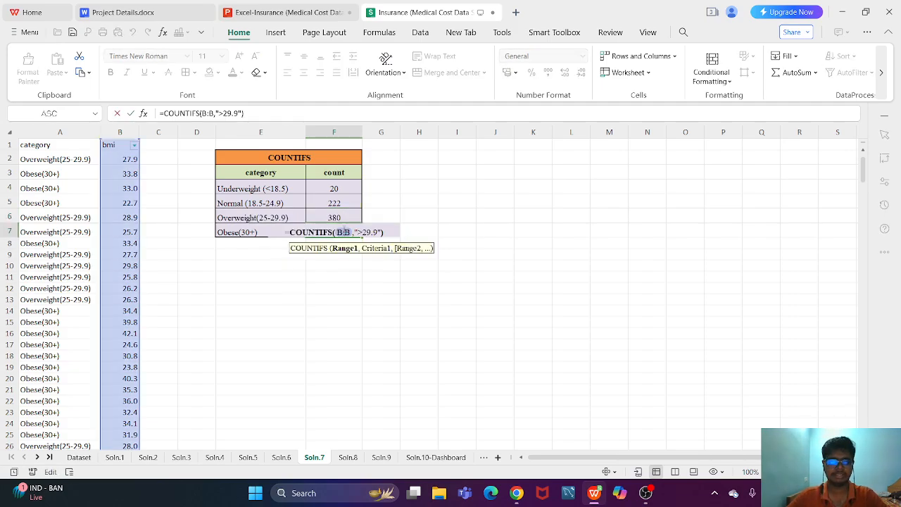
key("Escape")
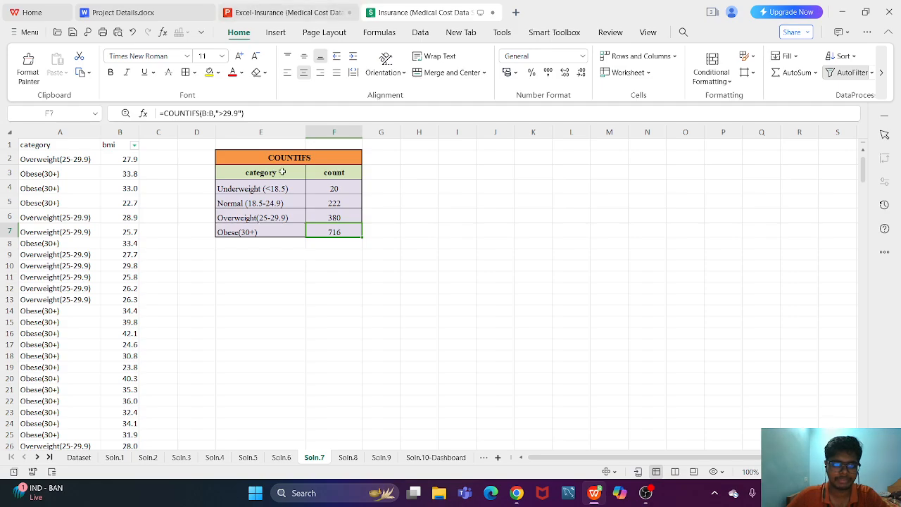
double_click(332, 184)
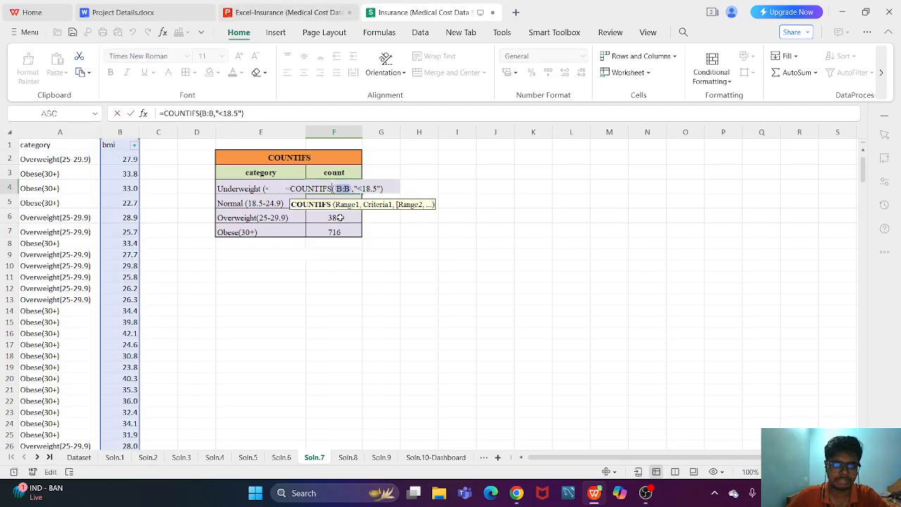
key("Escape")
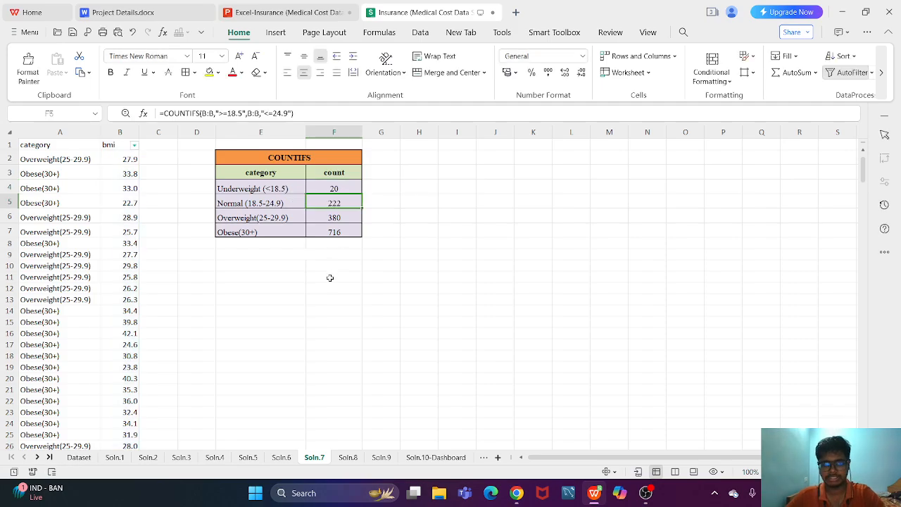
- Compare the argument hints of COUNTIF and COUNTIFS in empty cell F11, and discard the entry
left_click(329, 277)
type("=c")
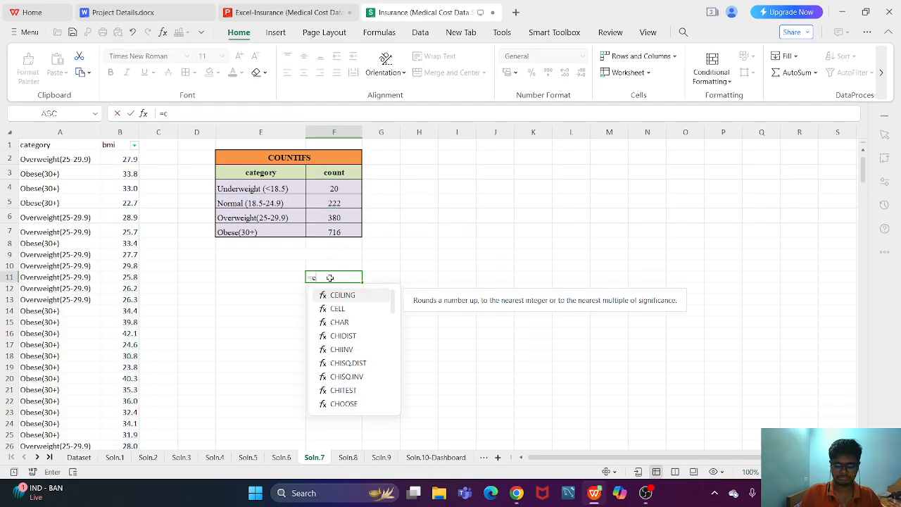
type("ountif(")
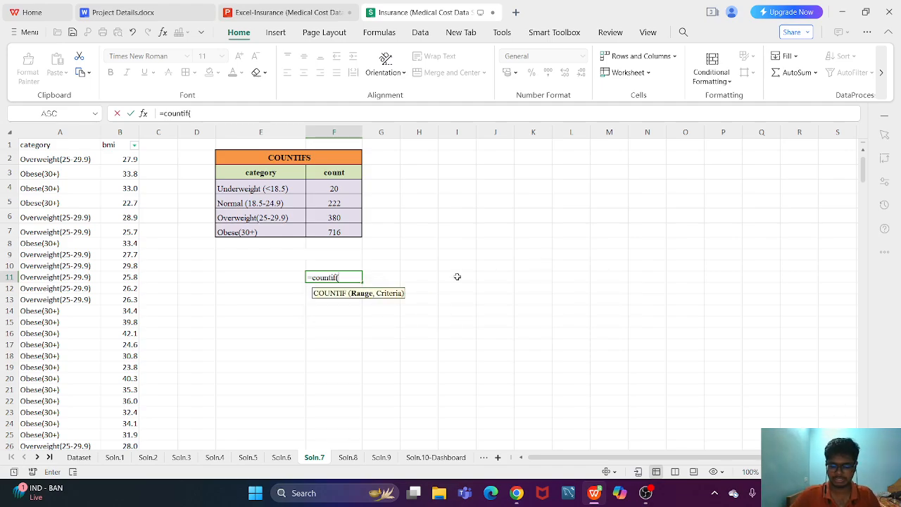
key("BackSpace")
type("s(")
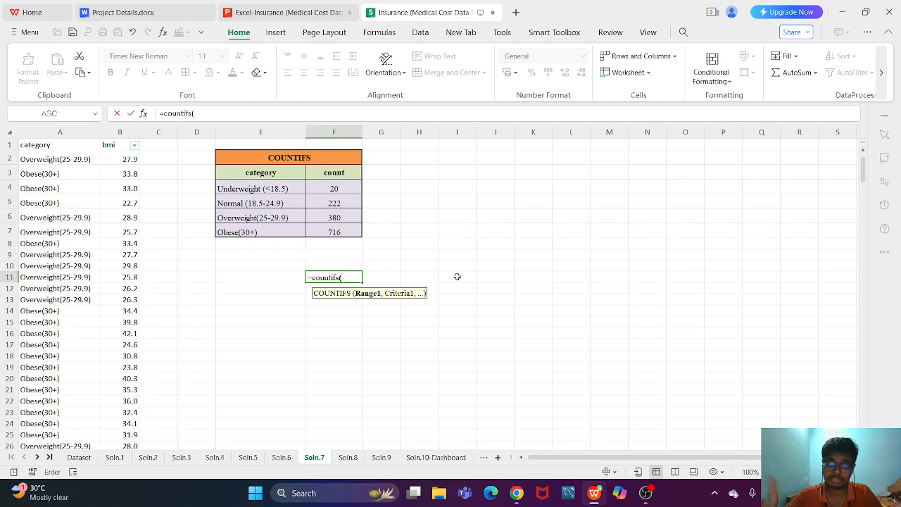
key("Escape")
left_click(433, 269)
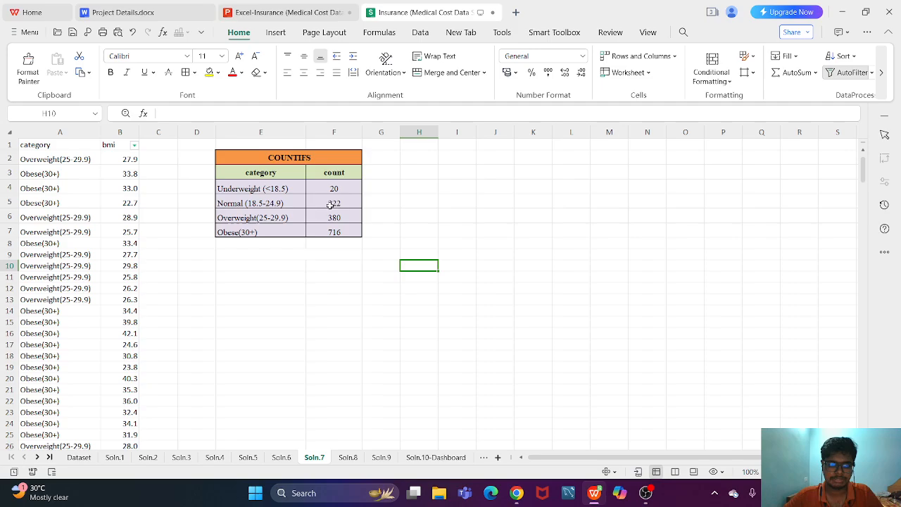
- Inspect the Underweight category label in E4 and its COUNTIFS formula in F4
left_click(270, 192)
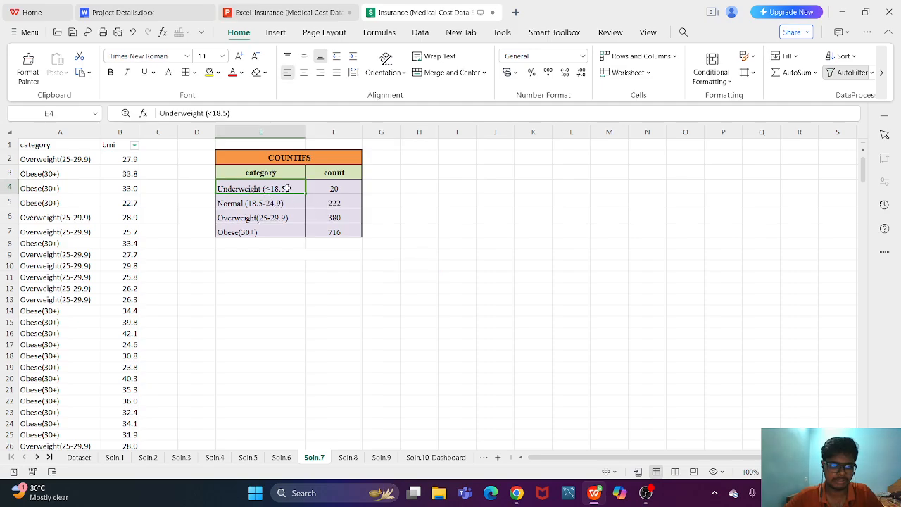
double_click(341, 189)
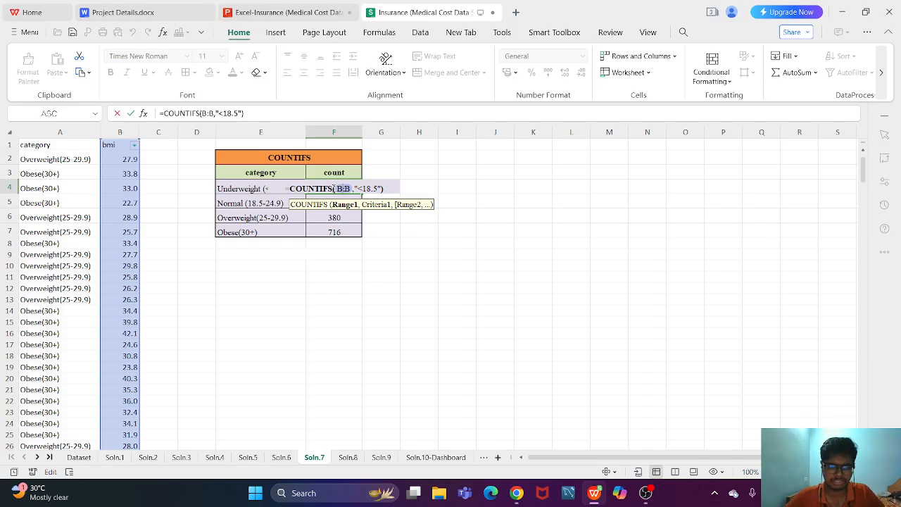
key("Escape")
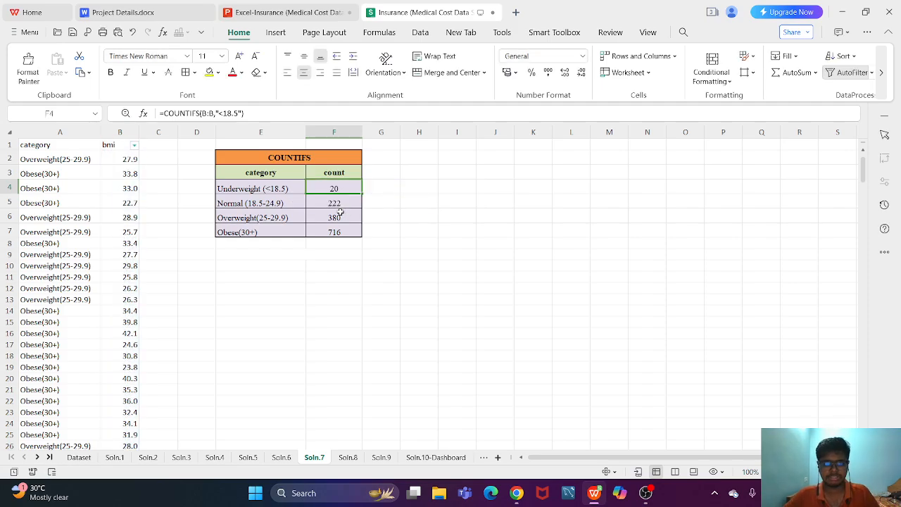
double_click(336, 188)
key("Escape")
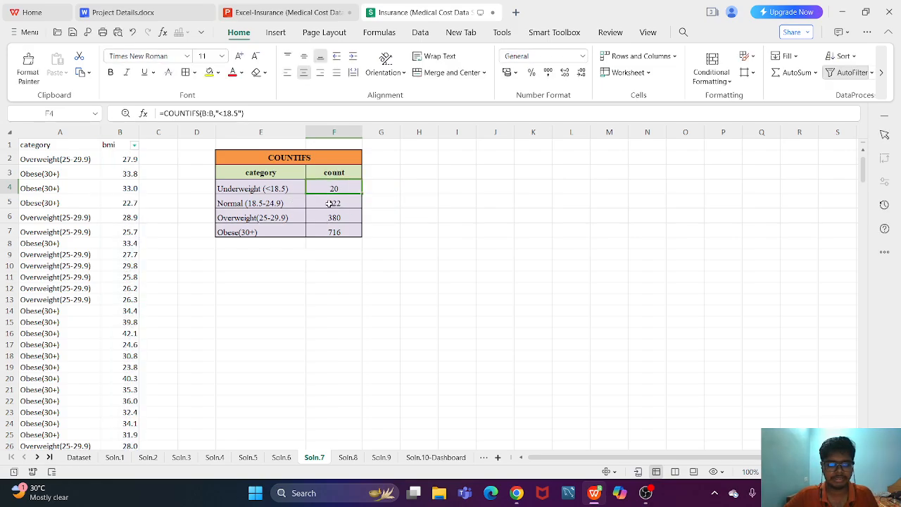
- Change the Underweight count formula in F4 to =COUNTIF(B:B,"<18.5")
double_click(335, 183)
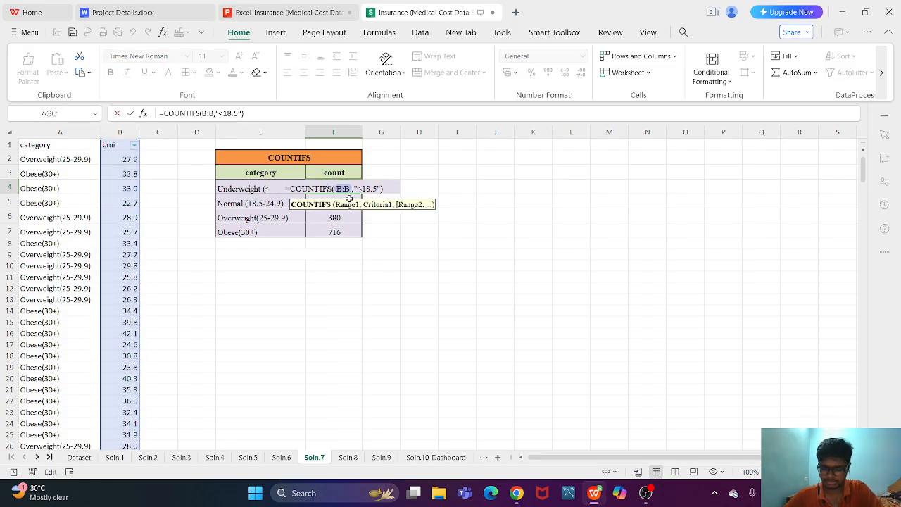
key("BackSpace")
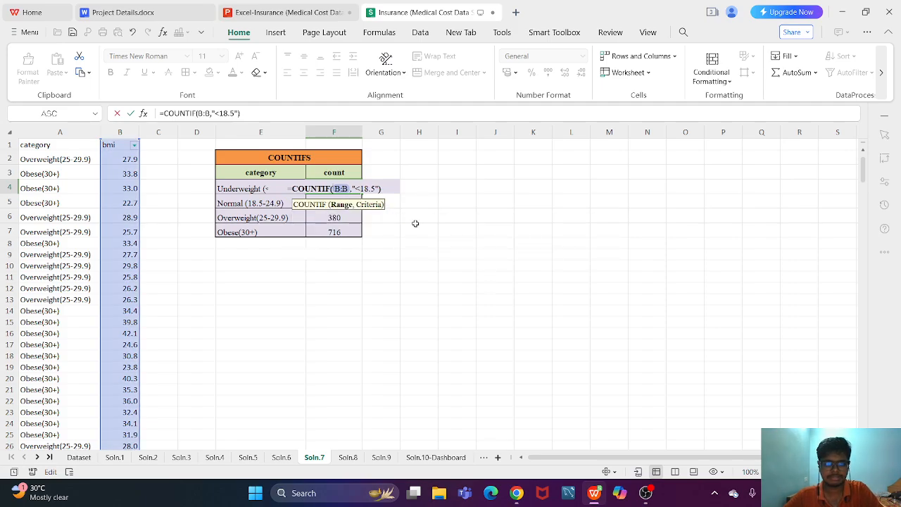
key("Return")
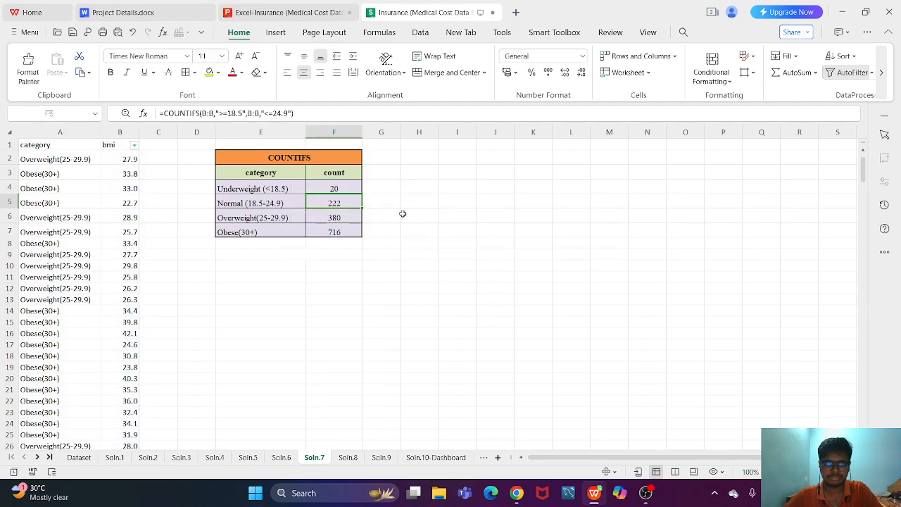
left_click(343, 188)
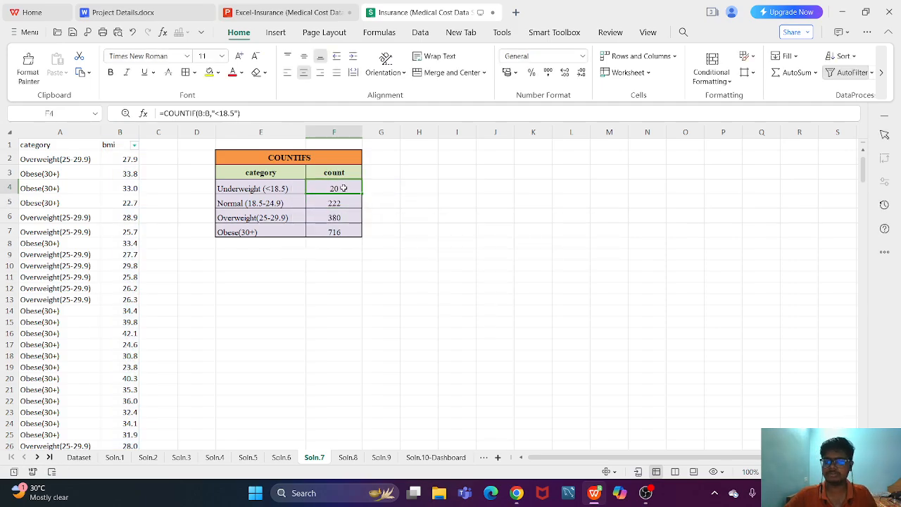
- Replace COUNTIFS with COUNTIF in the Obese formula in F7, and inspect the two-criteria COUNTIFS formula for Normal in F5
double_click(343, 232)
key("BackSpace")
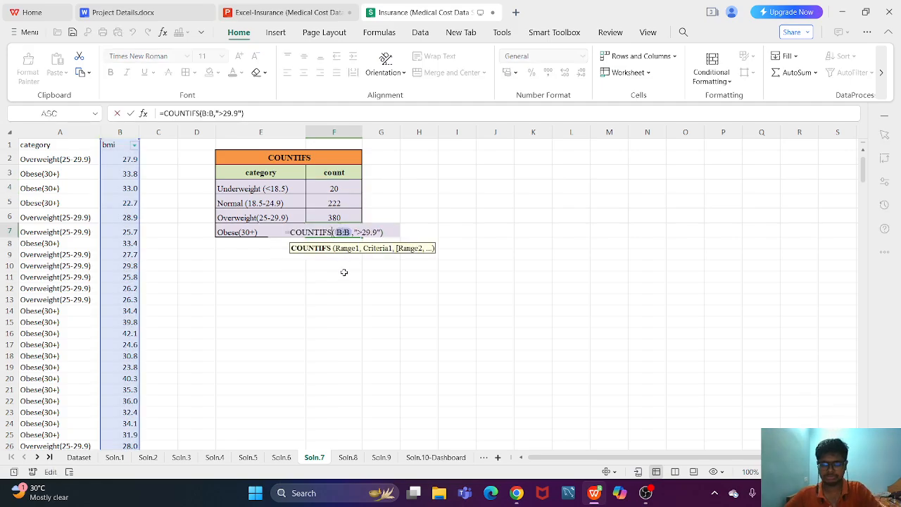
key("Return")
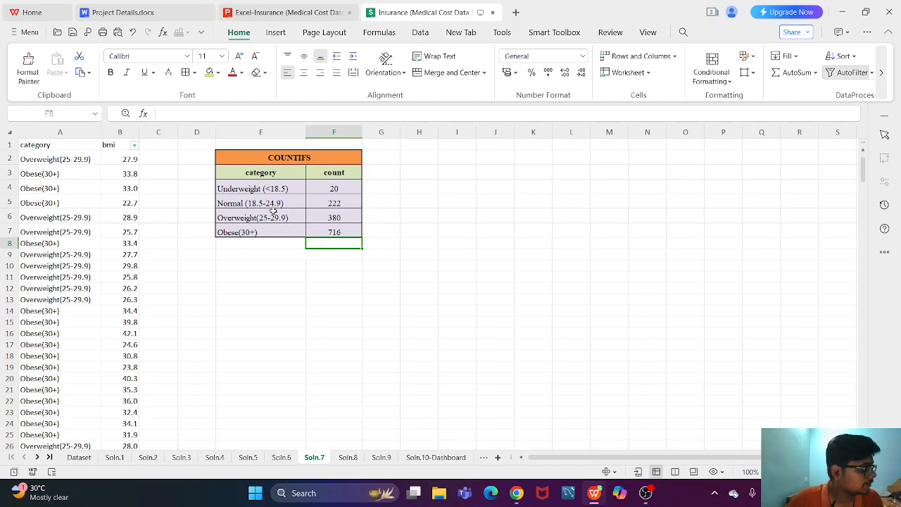
double_click(327, 204)
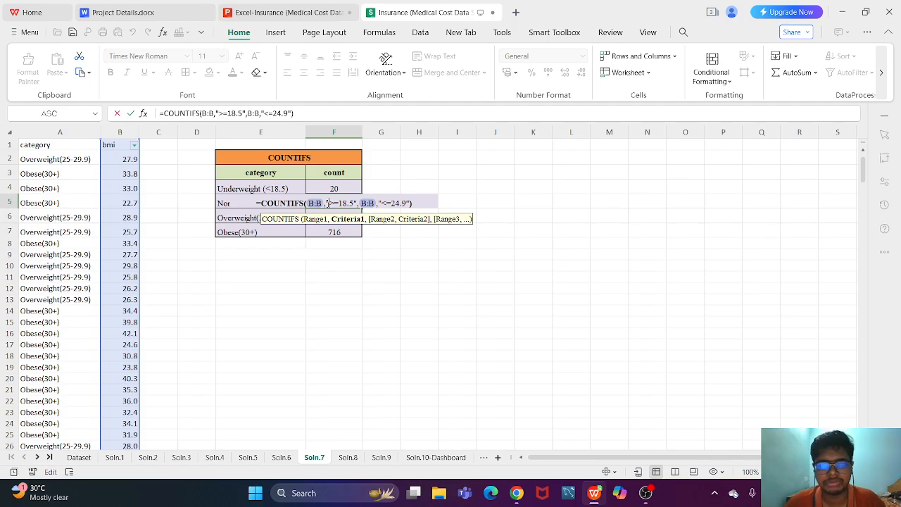
key("Escape")
- Switch to the Excel-Insurance presentation, show the Question 8 Advanced Correlation Analysis slide full screen, and end the slide show
left_click(296, 9)
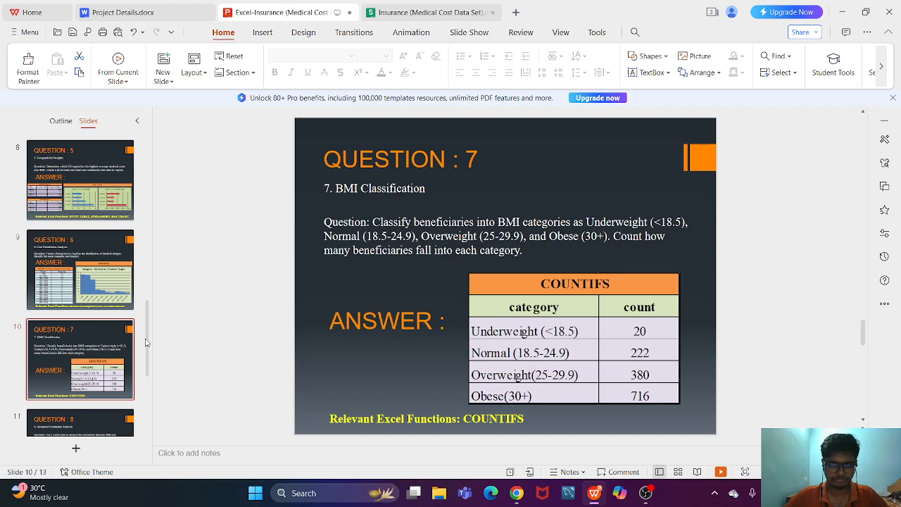
scroll(145, 338, "down", 2)
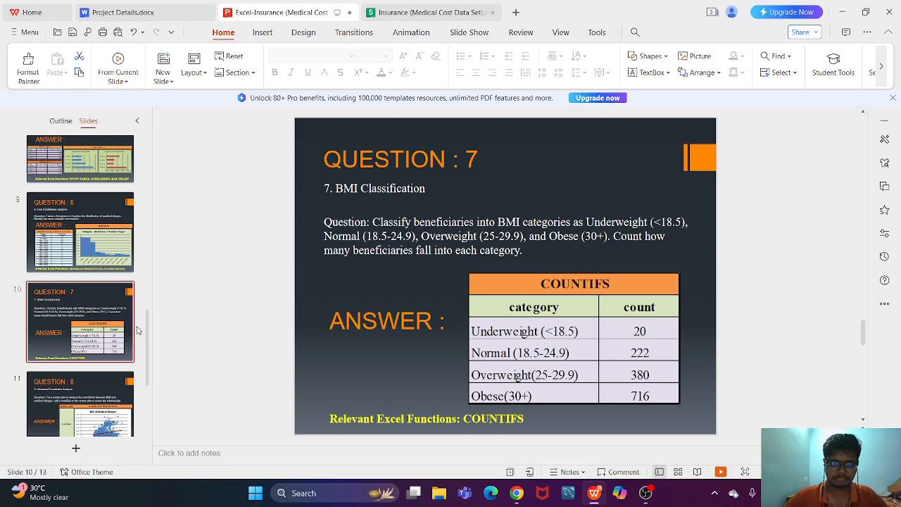
left_click(29, 384)
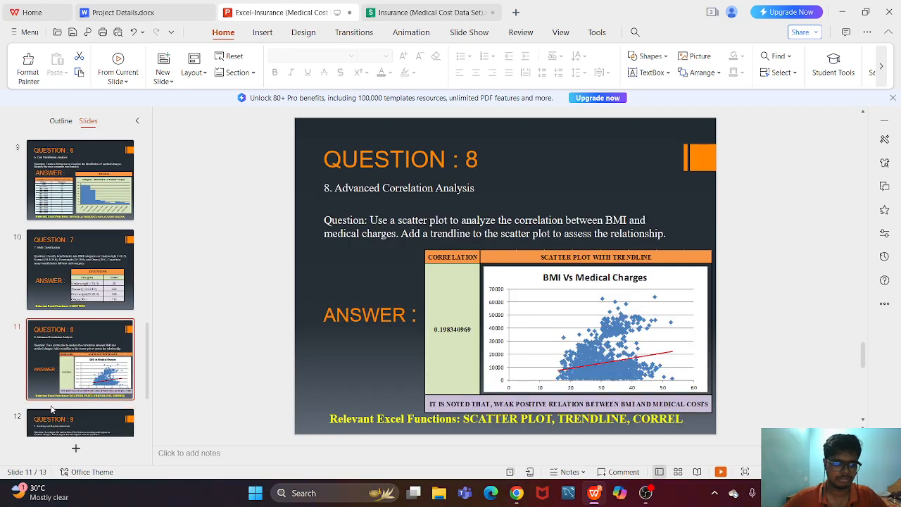
key("shift+F5")
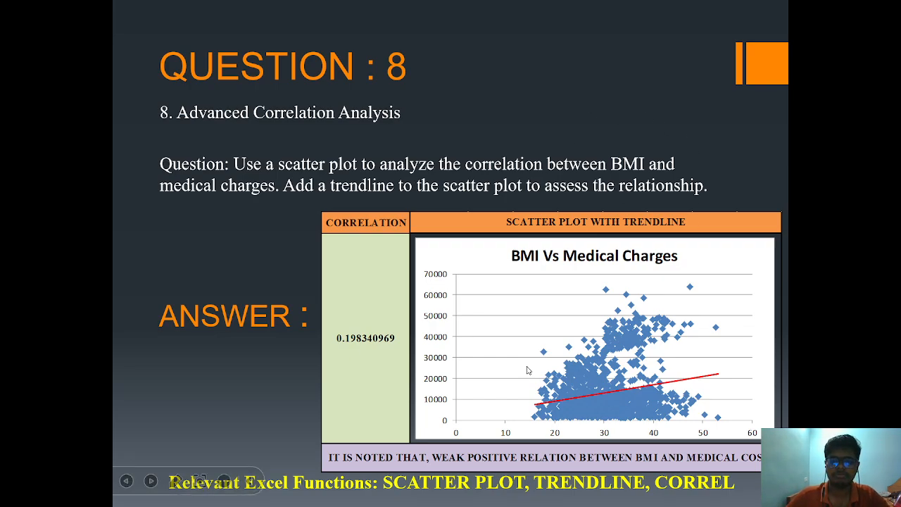
key("Escape")
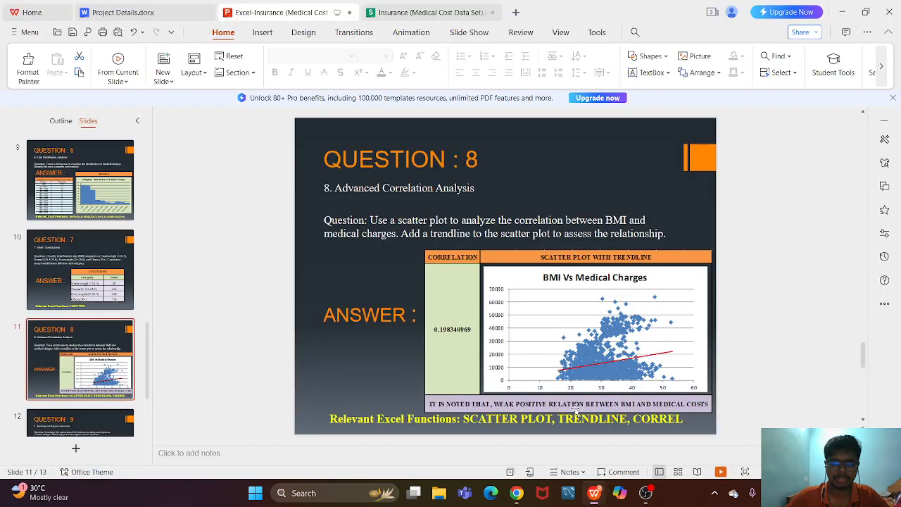
- Open the Soln.8 sheet of the Insurance workbook and inspect the CORREL formula and the conclusion note below the scatter plot
left_click(429, 12)
left_click(345, 458)
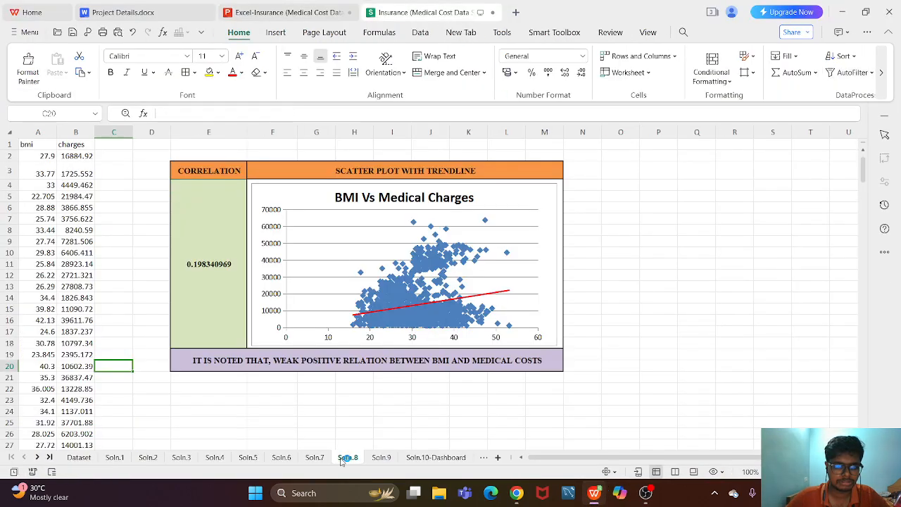
double_click(223, 264)
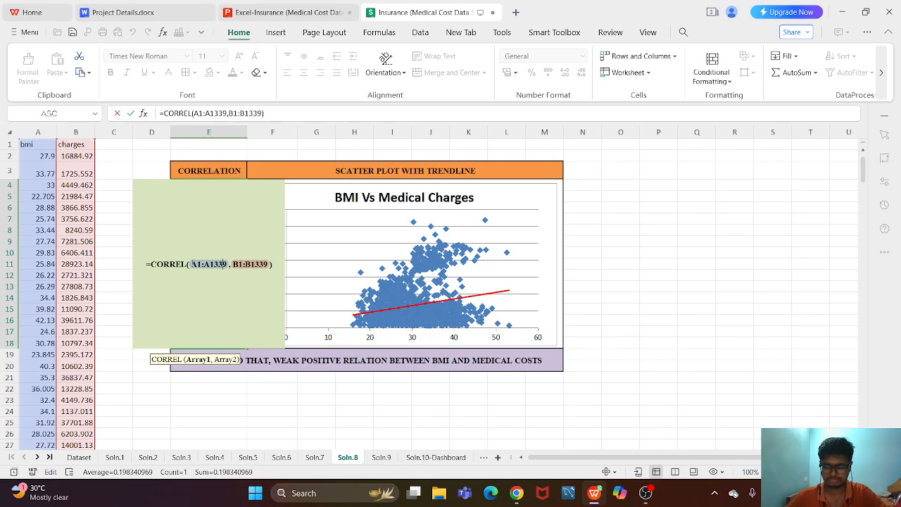
key("Return")
left_click(205, 276)
left_click(259, 361)
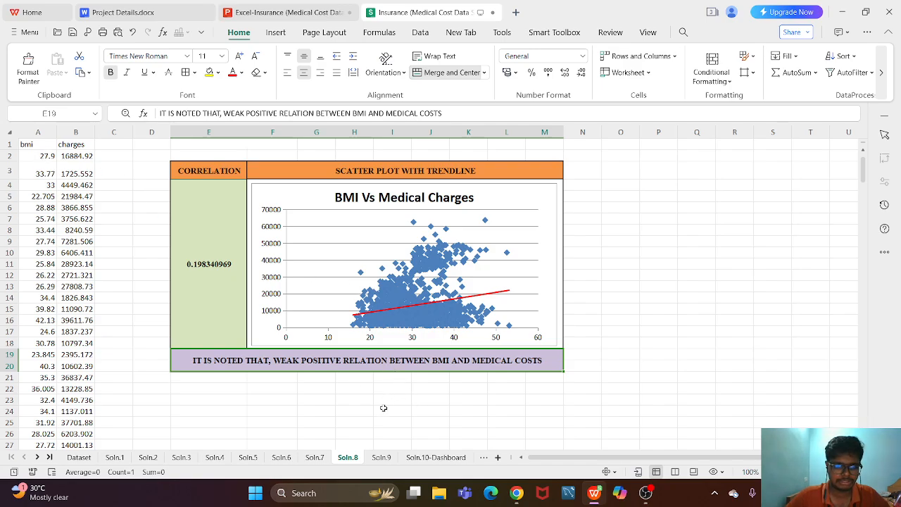
left_click_drag(517, 411, 832, 417)
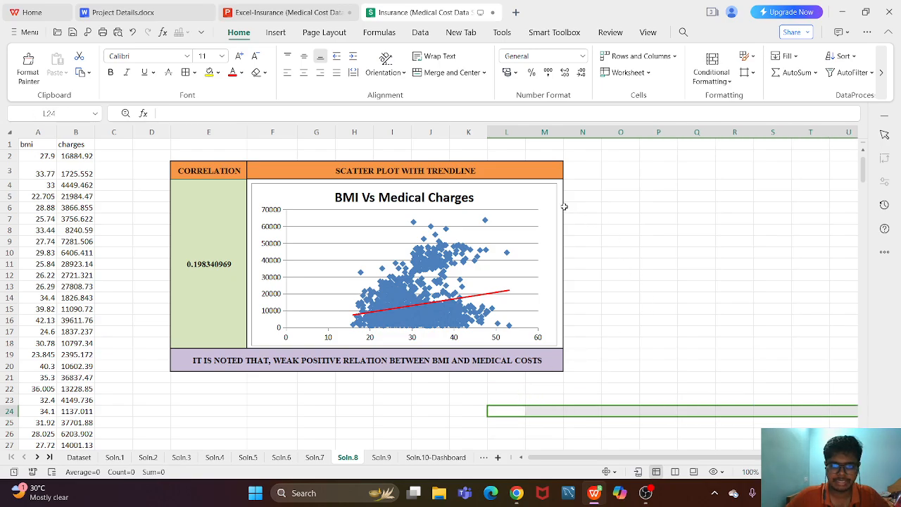
left_click_drag(565, 206, 720, 303)
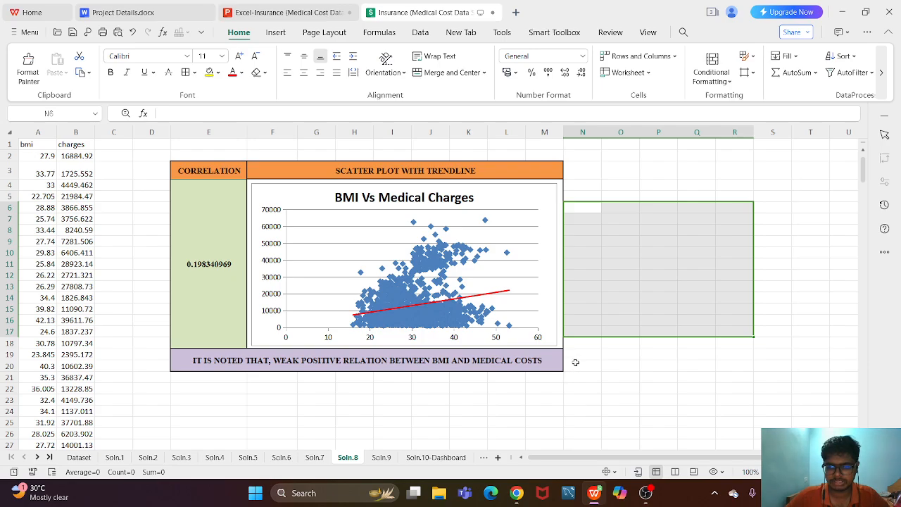
left_click_drag(576, 365, 794, 173)
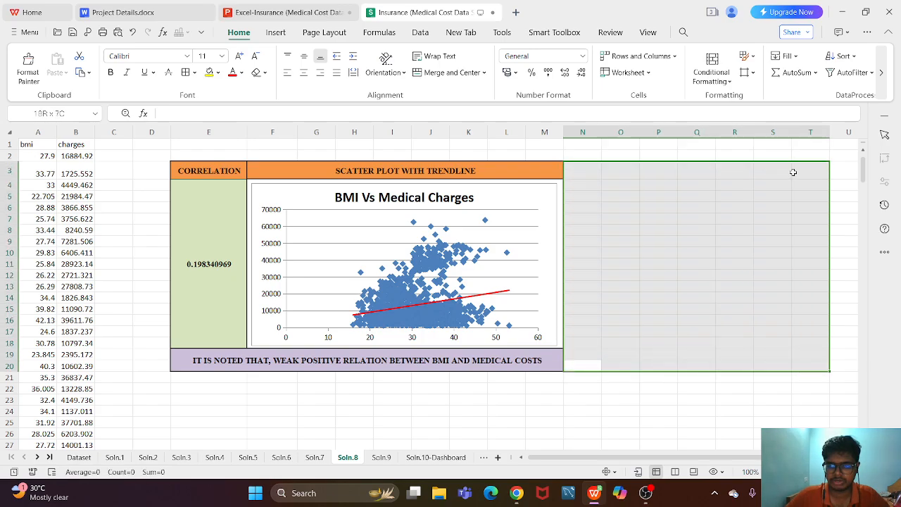
left_click(700, 284)
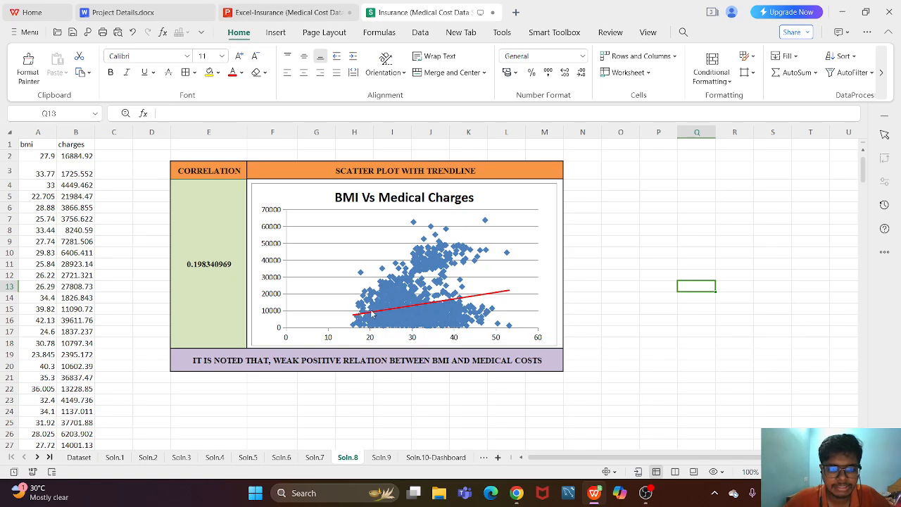
- Select the BMI Vs Medical Charges chart and examine its drawing, text and chart formatting options
left_click(527, 198)
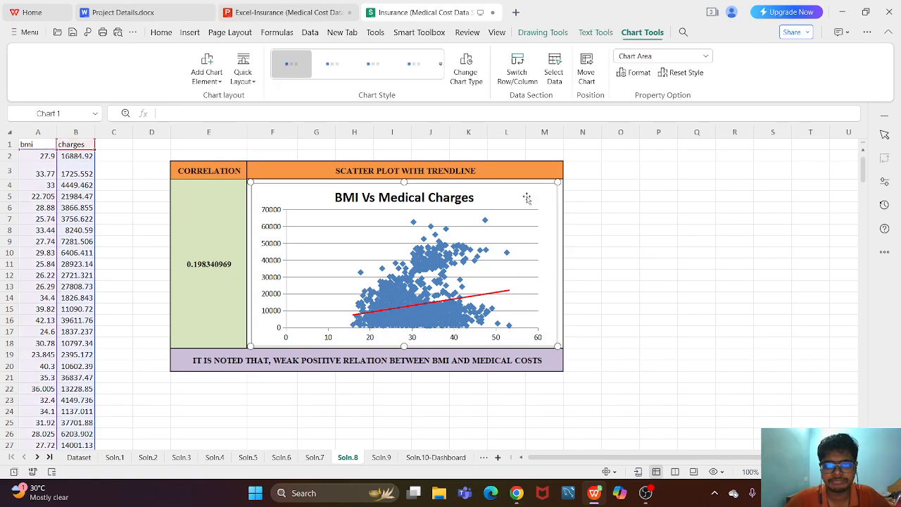
left_click(542, 32)
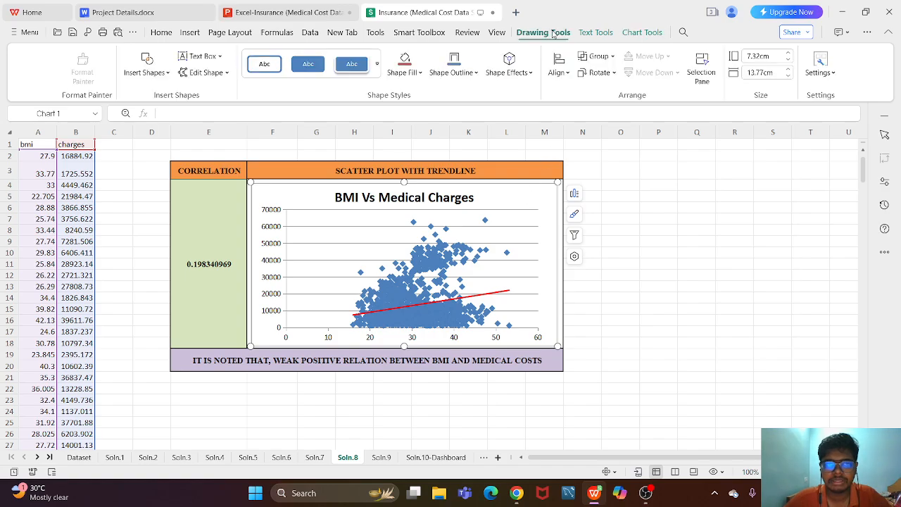
left_click(589, 38)
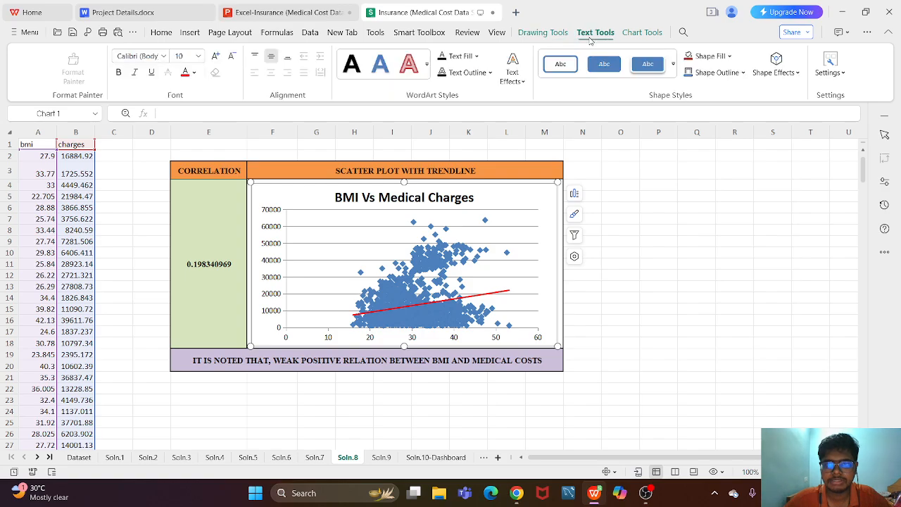
left_click(637, 35)
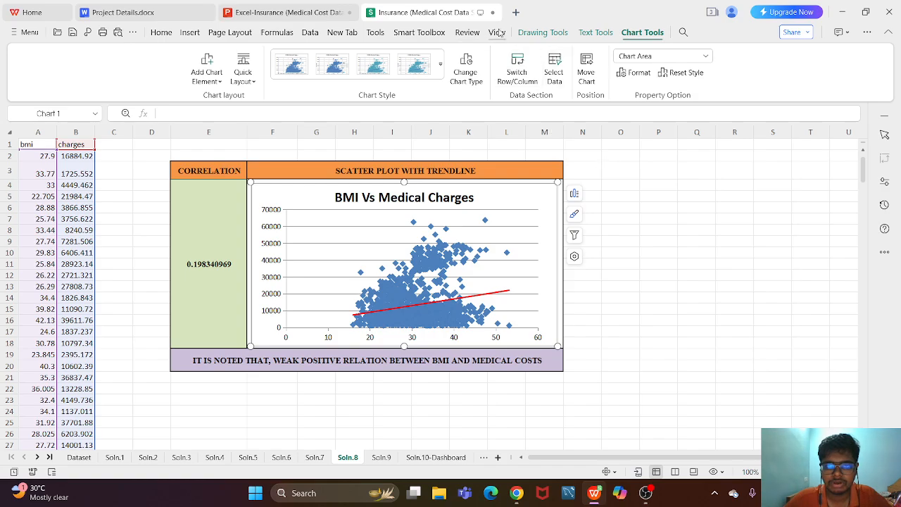
- Select the trendline in the BMI Vs Medical Charges scatter plot and review the chart's list of selectable elements
left_click(498, 296)
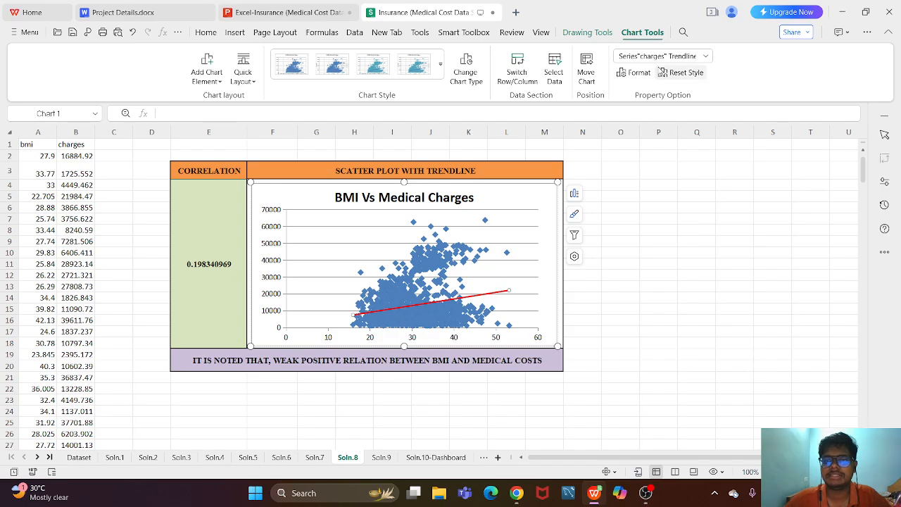
left_click(704, 57)
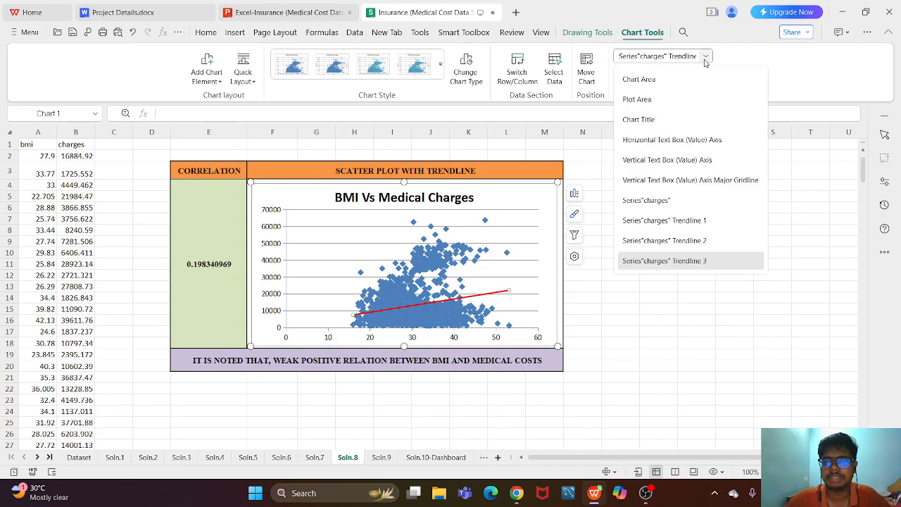
left_click(705, 62)
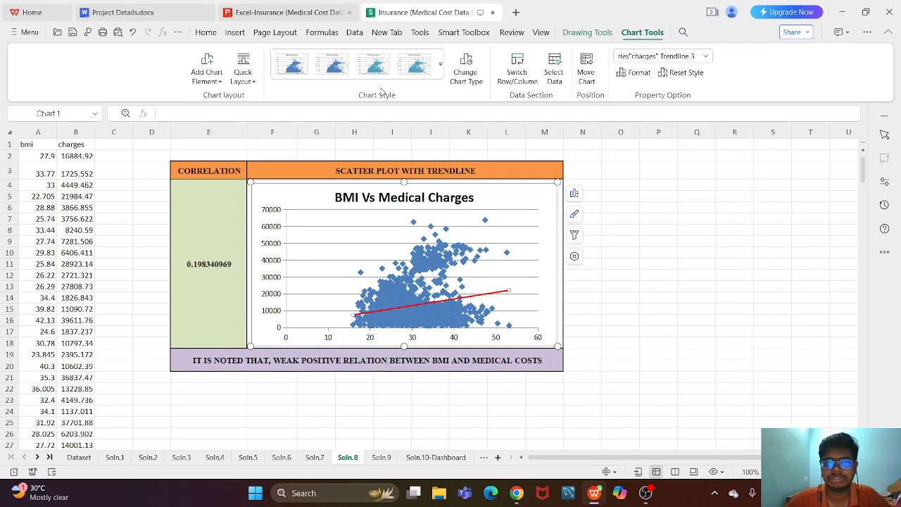
left_click(306, 113)
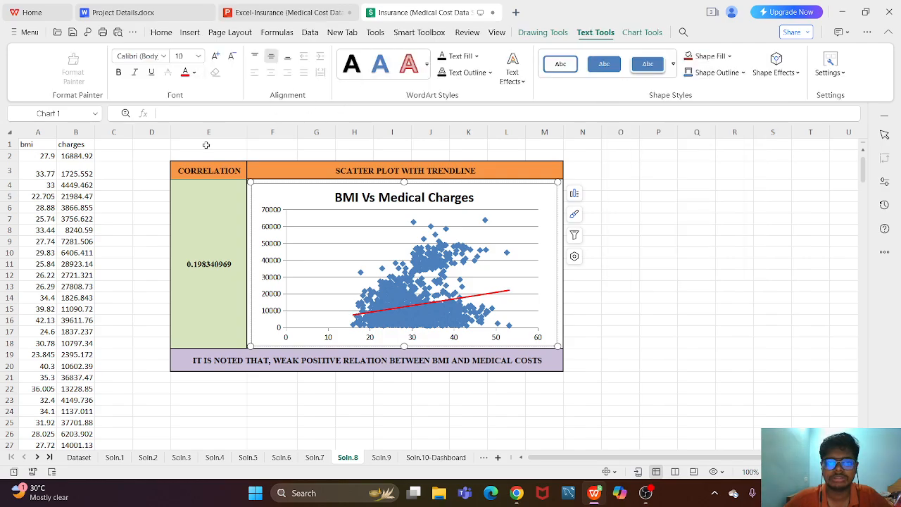
- Examine the BMI Vs Medical Charges scatter plot again, select its red trendline, and clear the chart selection
left_click(761, 210)
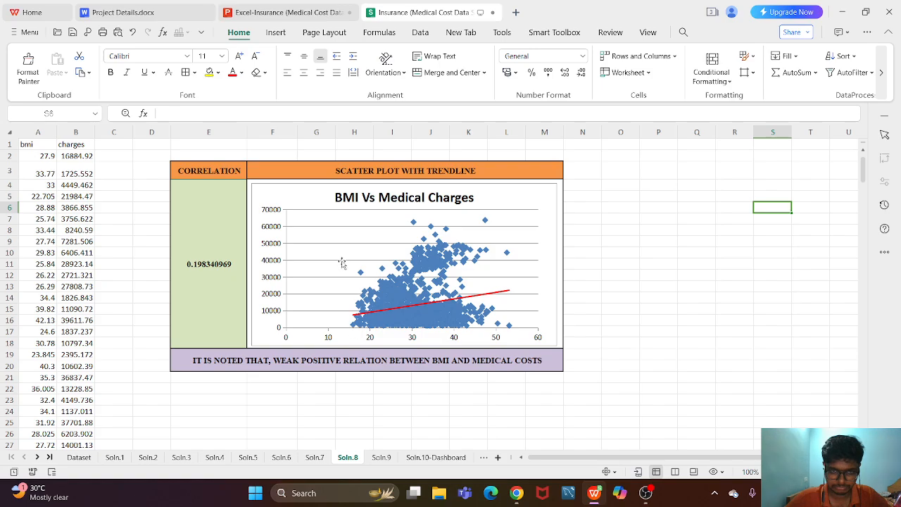
left_click(334, 234)
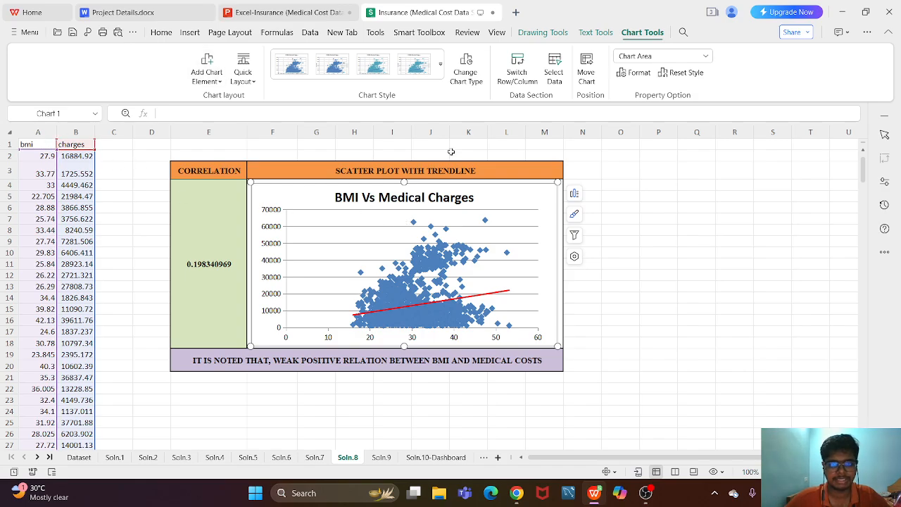
left_click(484, 299)
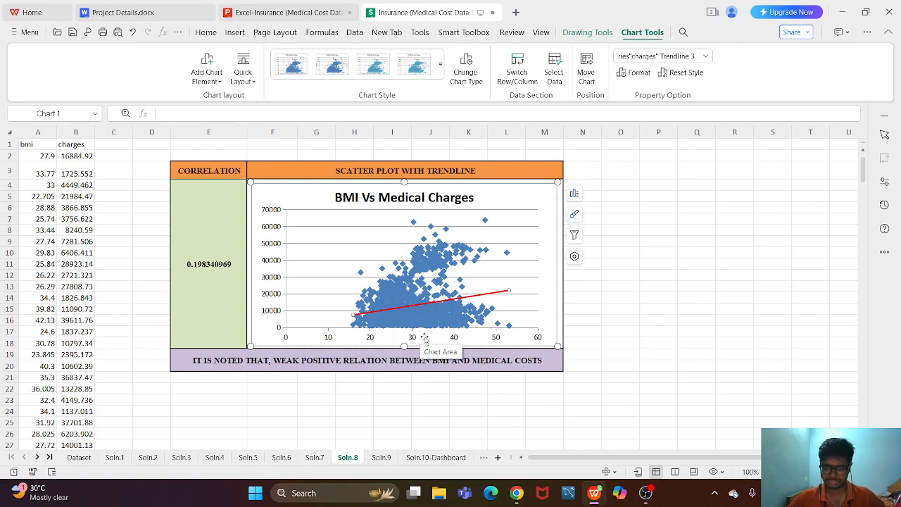
key("Escape")
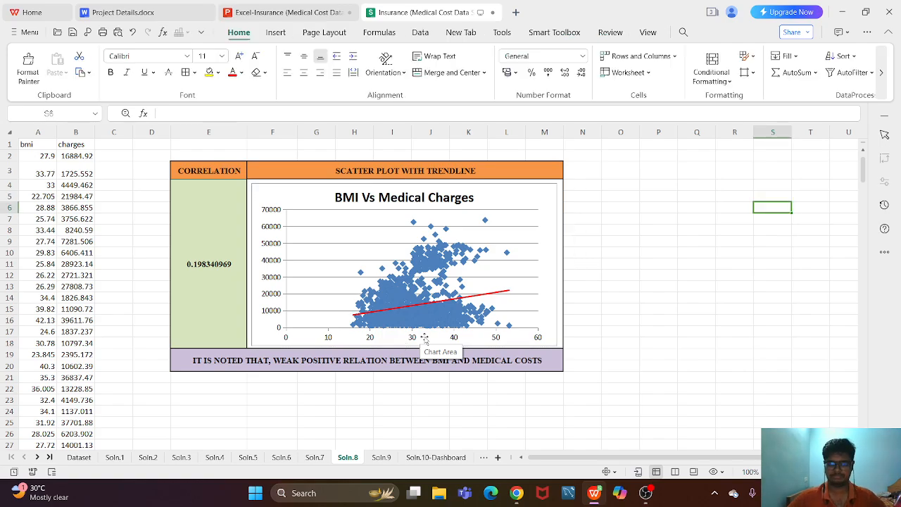
- Switch to the Excel-Insurance presentation to view the Question 8 slide in the editing view
left_click(594, 493)
left_click(585, 494)
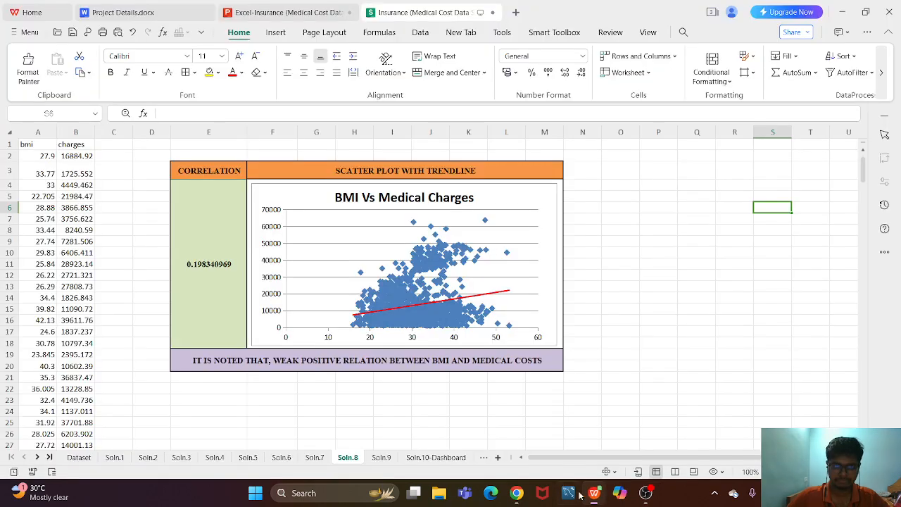
left_click(320, 12)
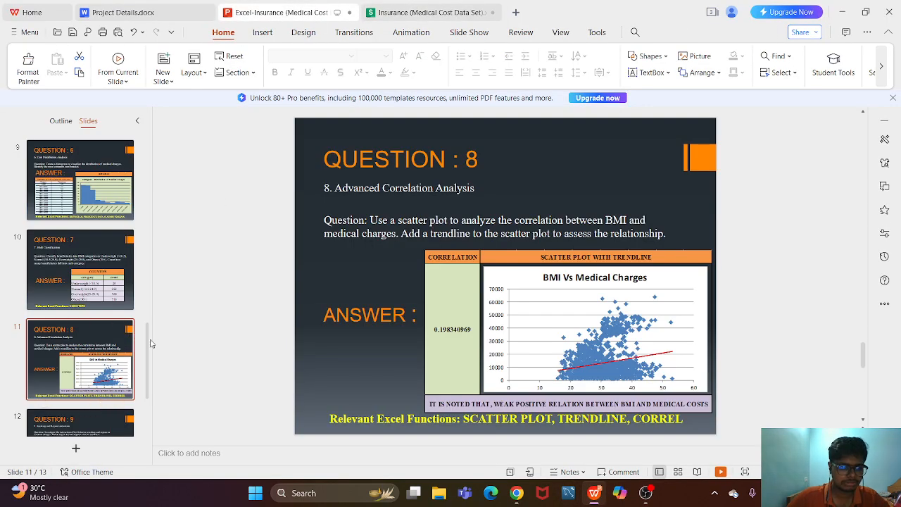
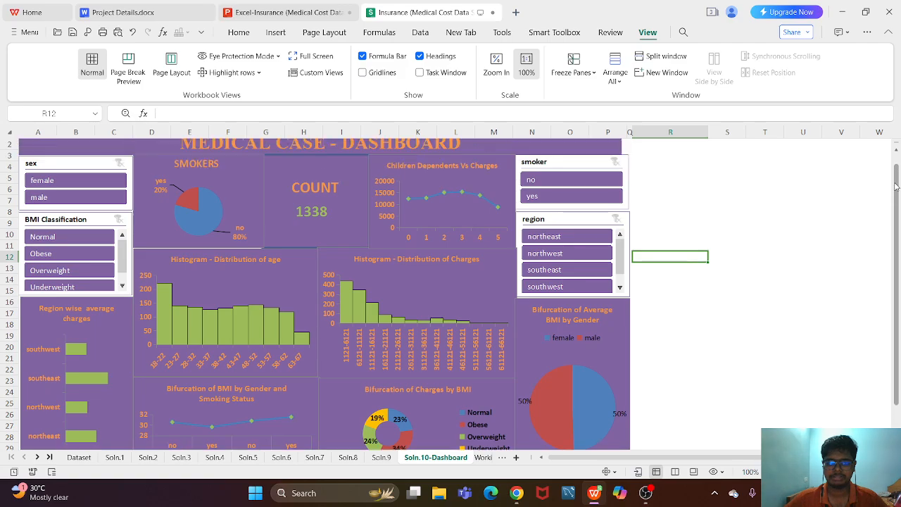
- Set the Soln.10-Dashboard sheet's zoom to 90% and remove the blank default chart inserted over the dashboard
scroll(749, 190, "down", 1)
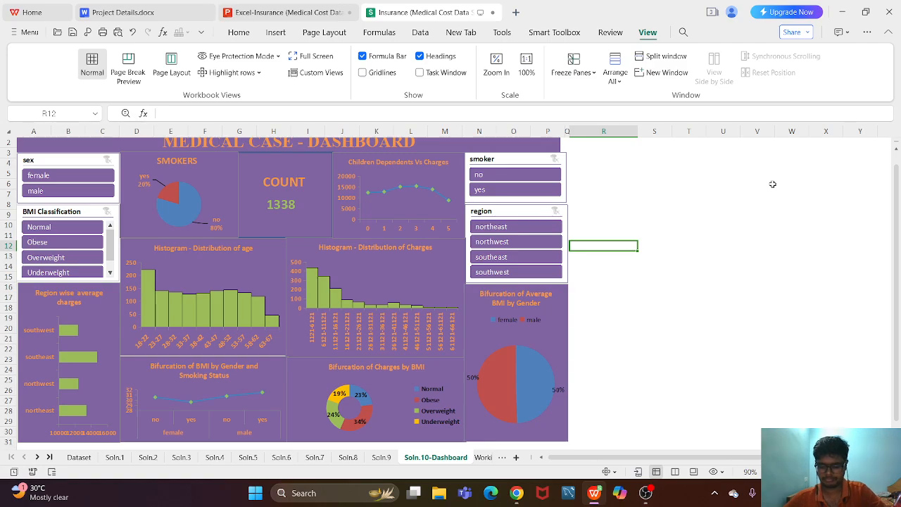
key("alt+F1")
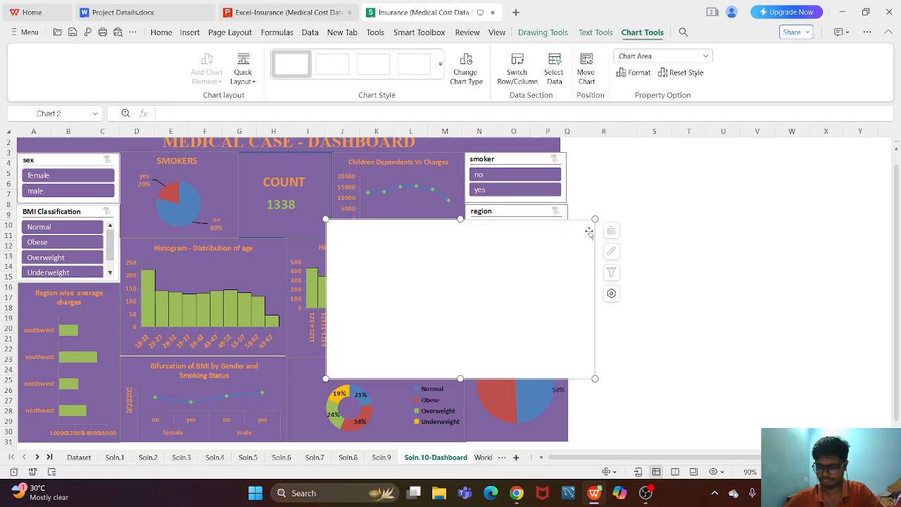
key("Delete")
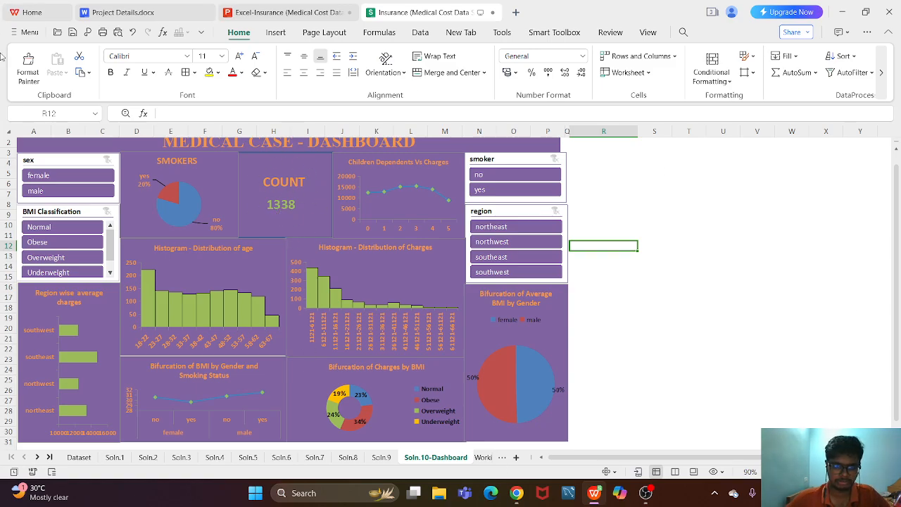
- Filter the dashboard by male and by female in turn, examine the charts for each, and clear the sex filter
left_click(71, 193)
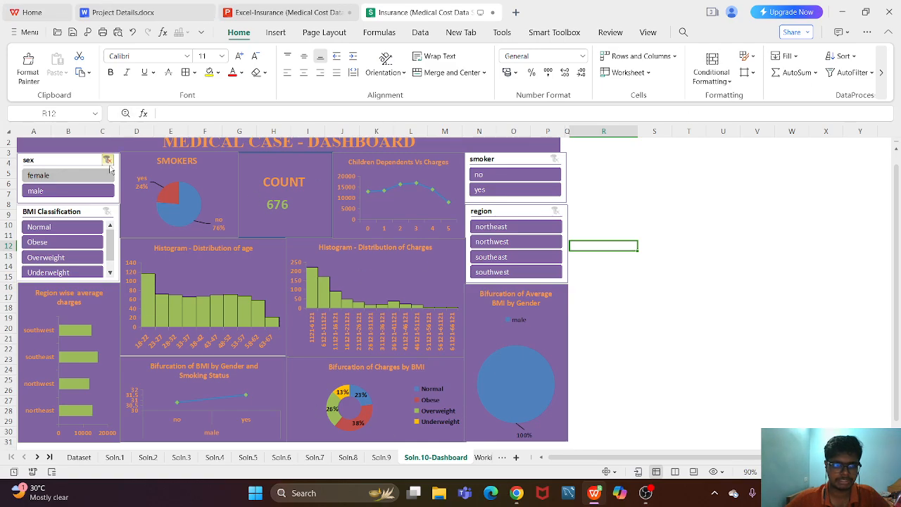
left_click(107, 161)
left_click(101, 195)
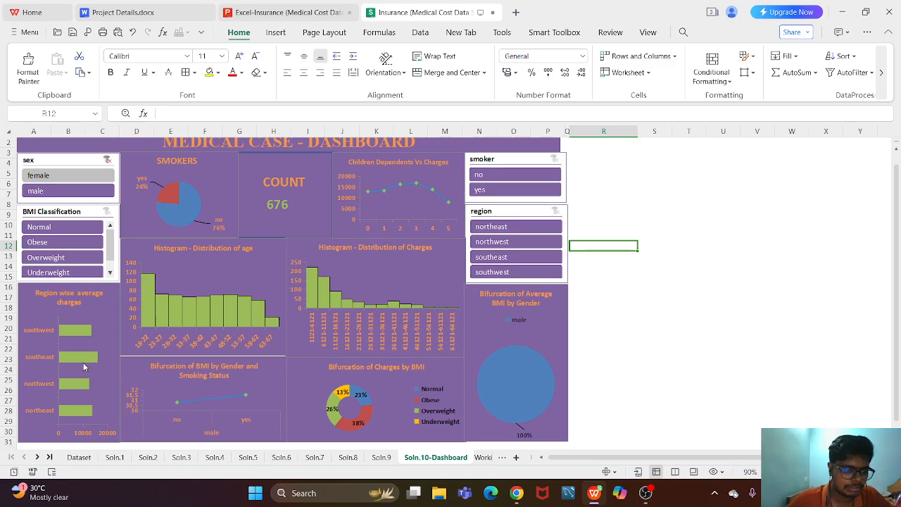
mouse_move(80, 360)
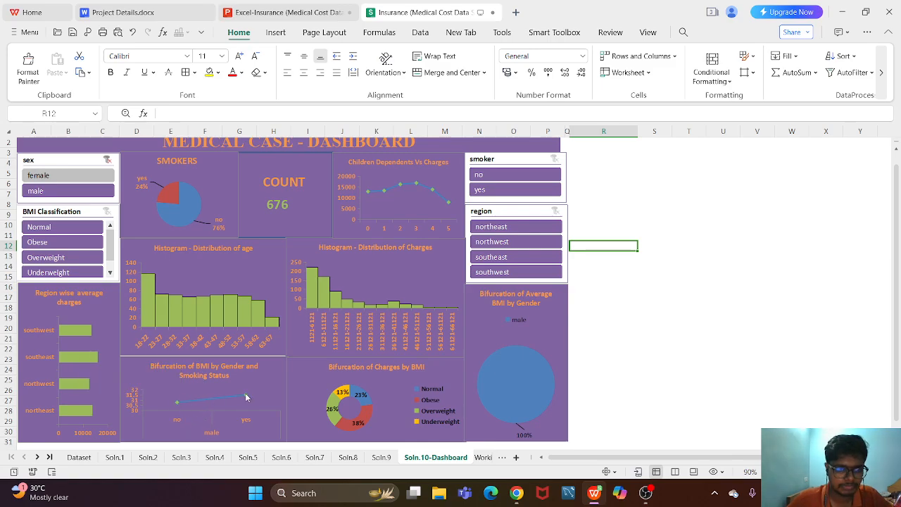
mouse_move(177, 405)
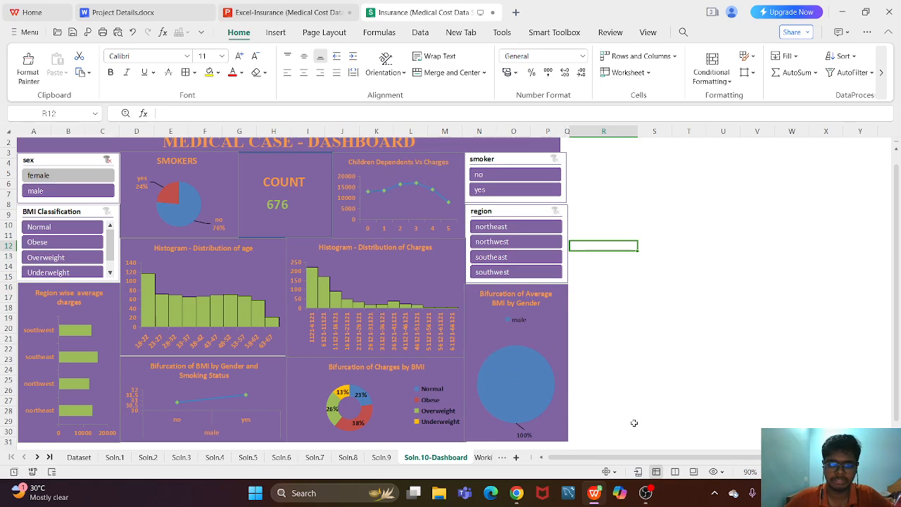
left_click(107, 160)
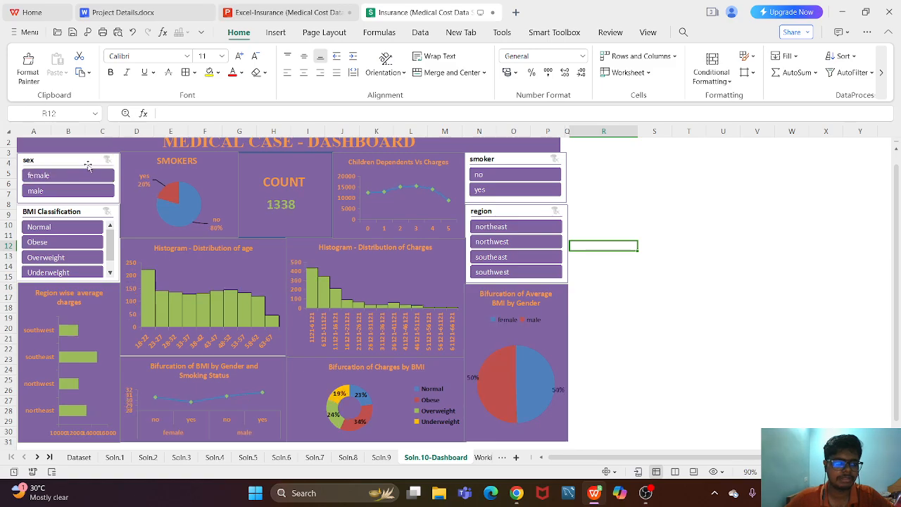
left_click(74, 176)
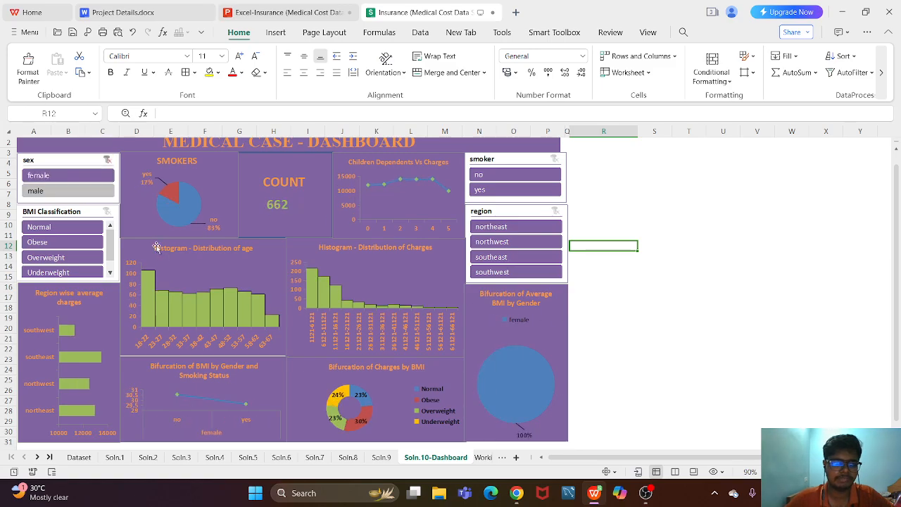
left_click(107, 159)
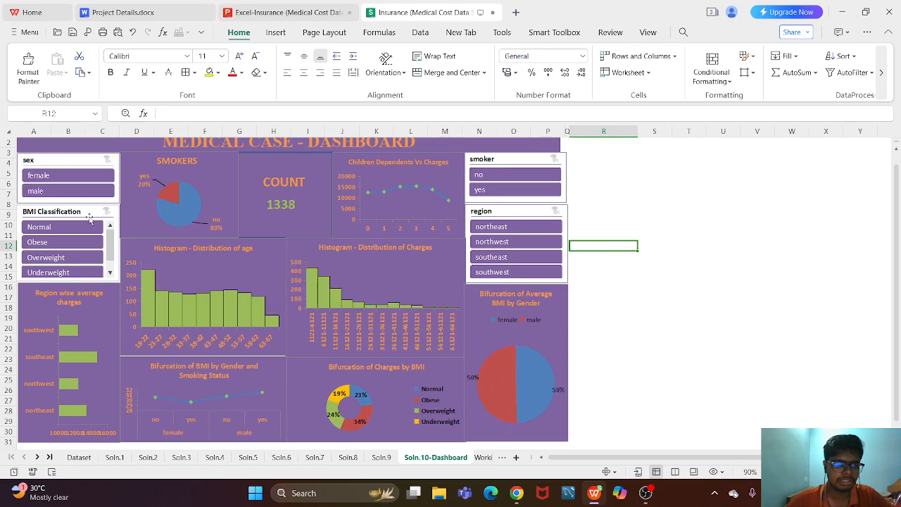
- Filter the dashboard to Overweight BMI and male, examine the charts, and clear both filters
left_click(60, 258)
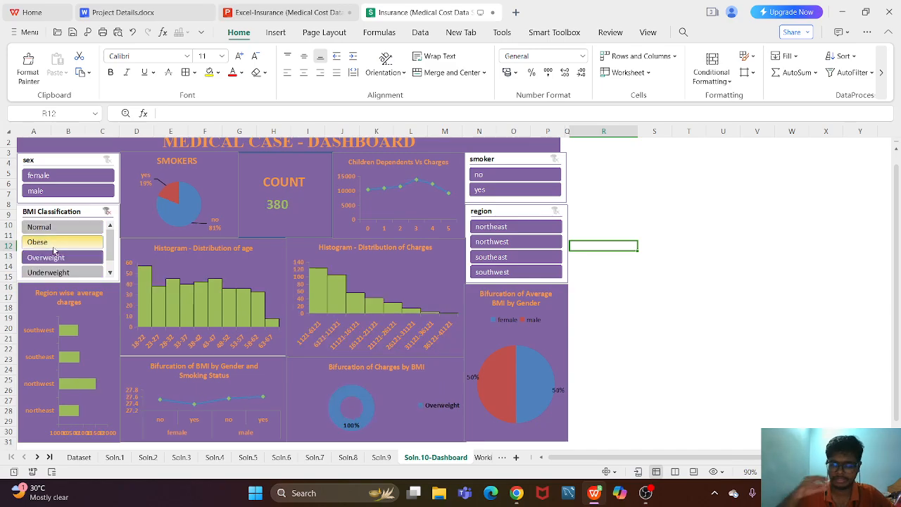
left_click(62, 195)
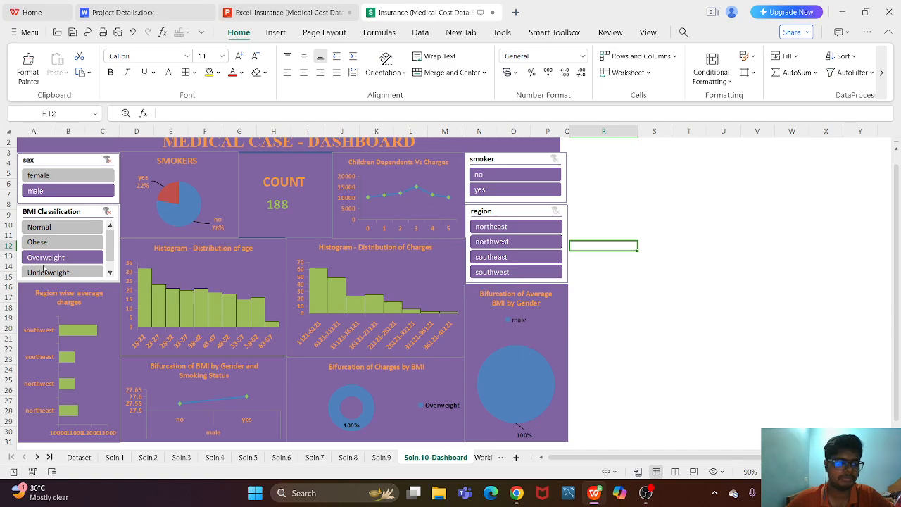
left_click(107, 212)
left_click(107, 160)
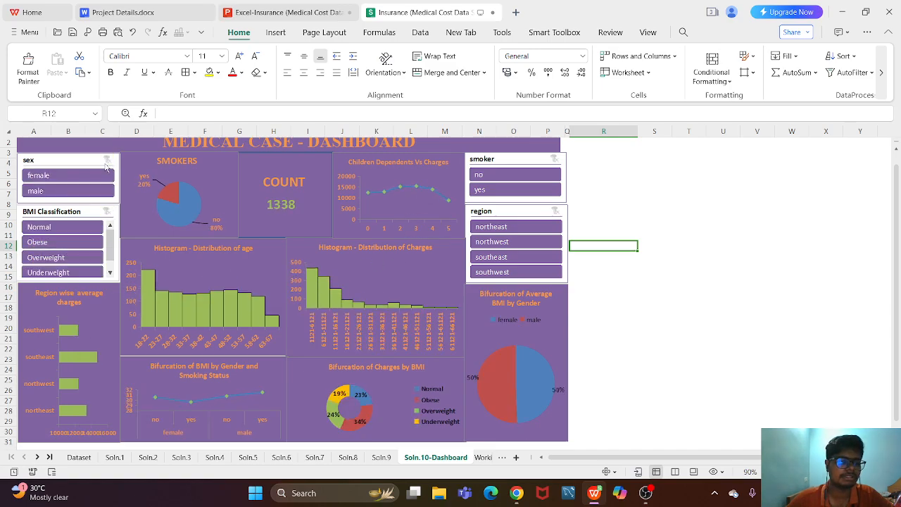
- Filter the dashboard to non-smokers and to smokers in turn, and clear the smoker filter
left_click(521, 175)
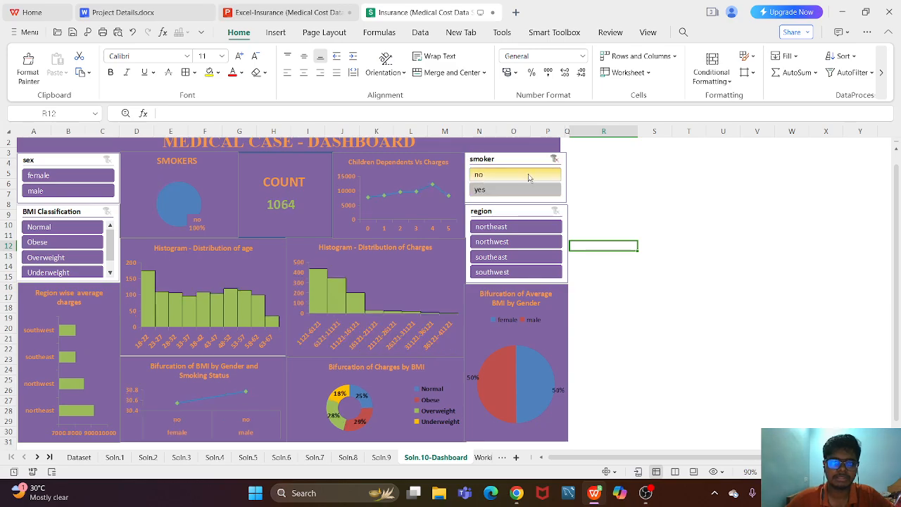
left_click(554, 159)
left_click(536, 190)
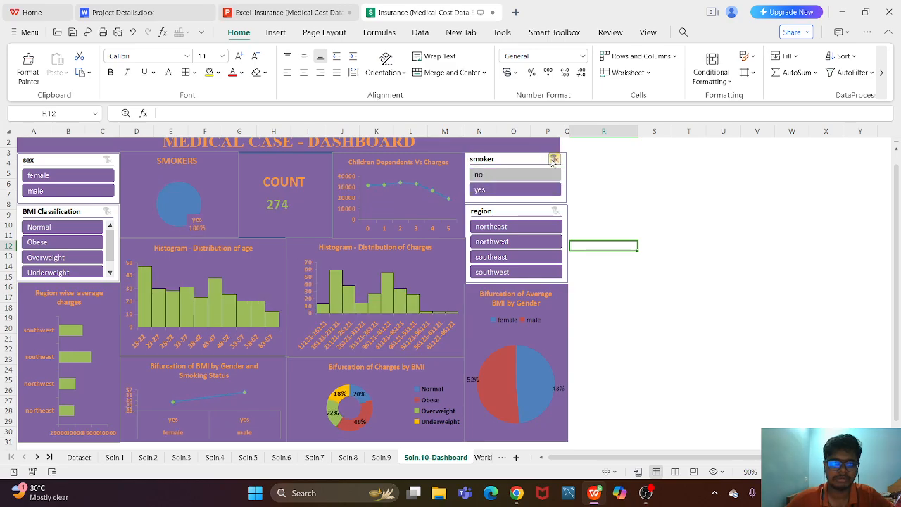
left_click(552, 160)
- Filter the dashboard by northeast, northwest and southeast in turn, clearing the region filter after each one
left_click(517, 232)
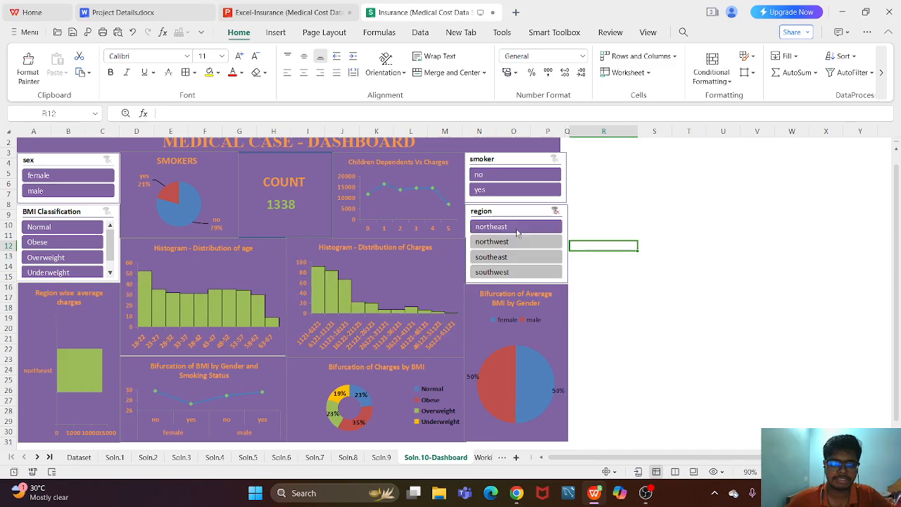
left_click(556, 213)
left_click(527, 245)
left_click(555, 212)
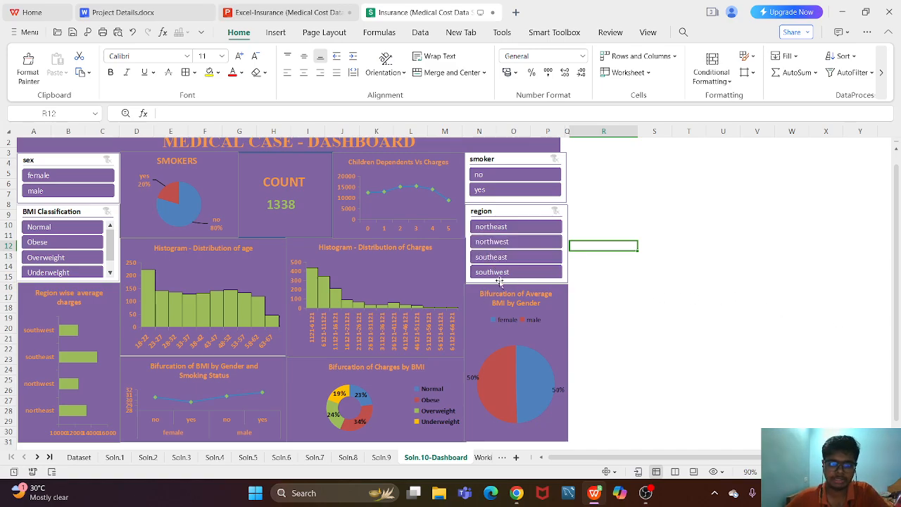
left_click(491, 257)
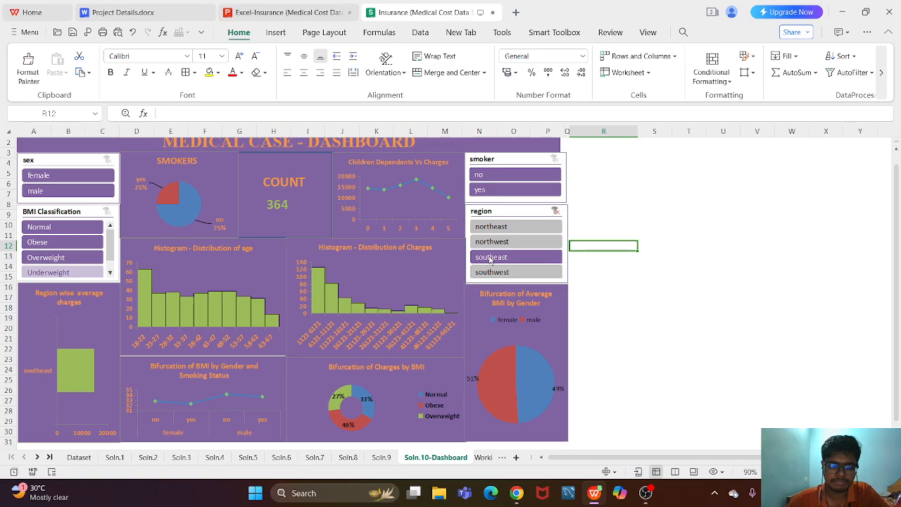
left_click(555, 211)
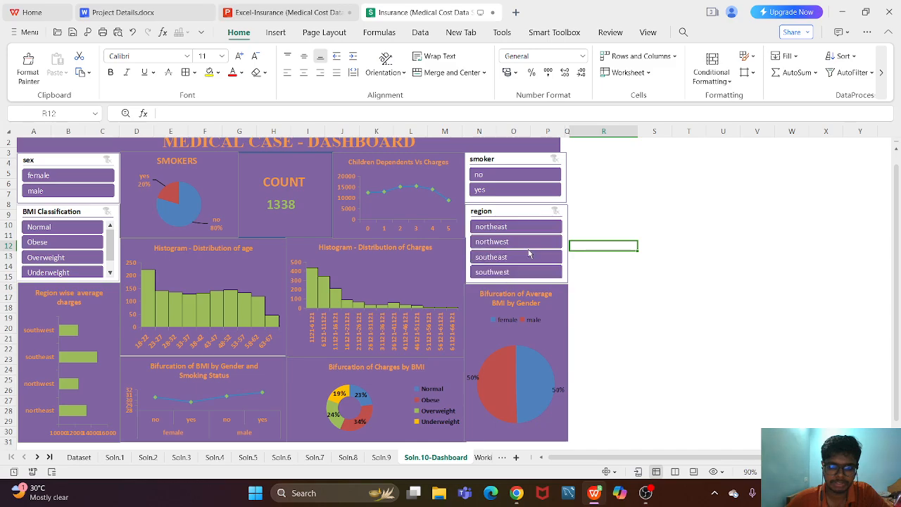
- Filter the dashboard to the southeast region combined with Underweight BMI, examine the charts, and clear both filters
left_click(514, 264)
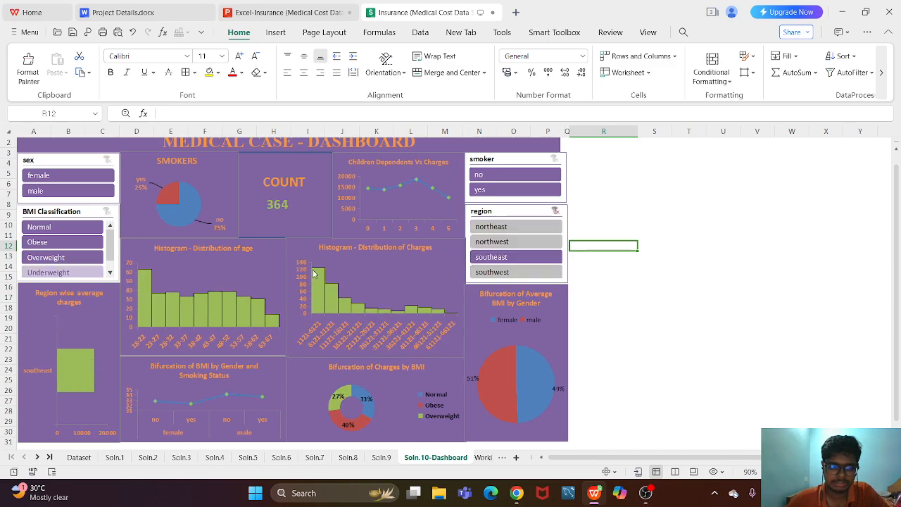
left_click(100, 275)
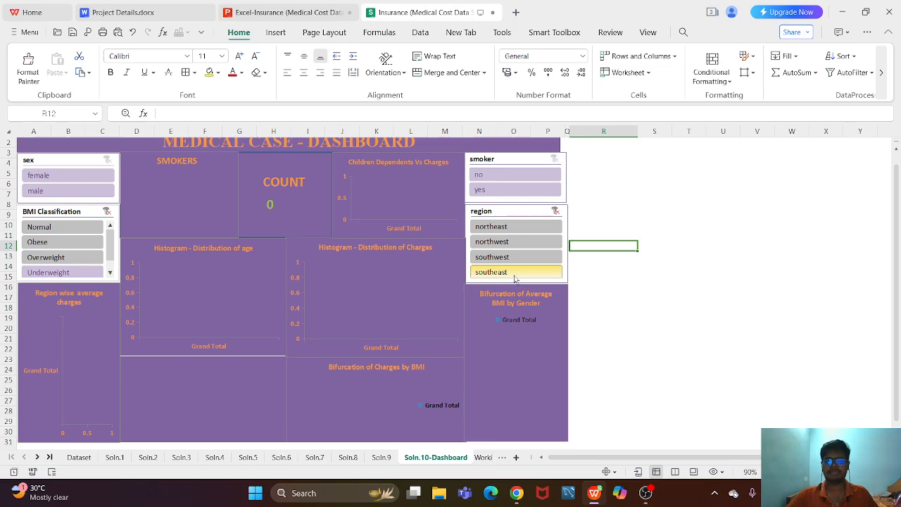
left_click(554, 211)
left_click(107, 211)
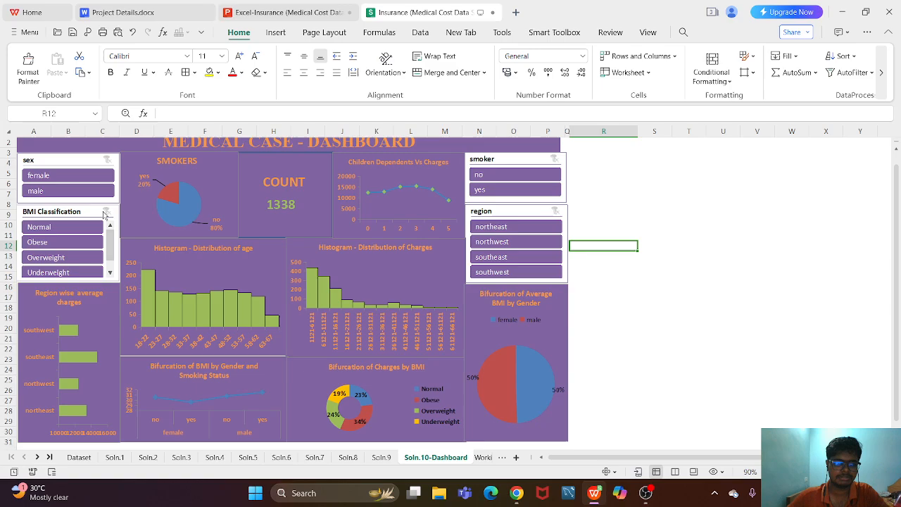
- Reapply the southeast and Underweight filters, clear the region filter followed by the BMI Classification filter, and leave an empty cell beside the dashboard selected
left_click(493, 256)
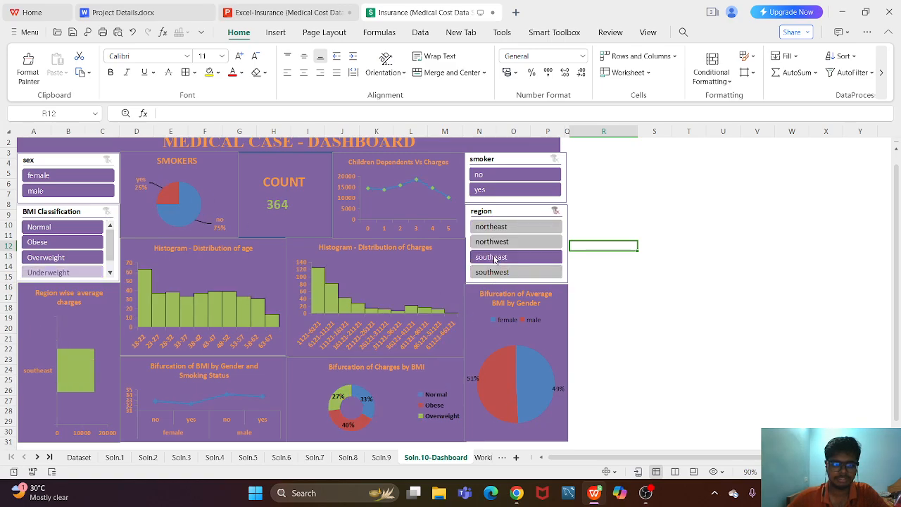
left_click(44, 276)
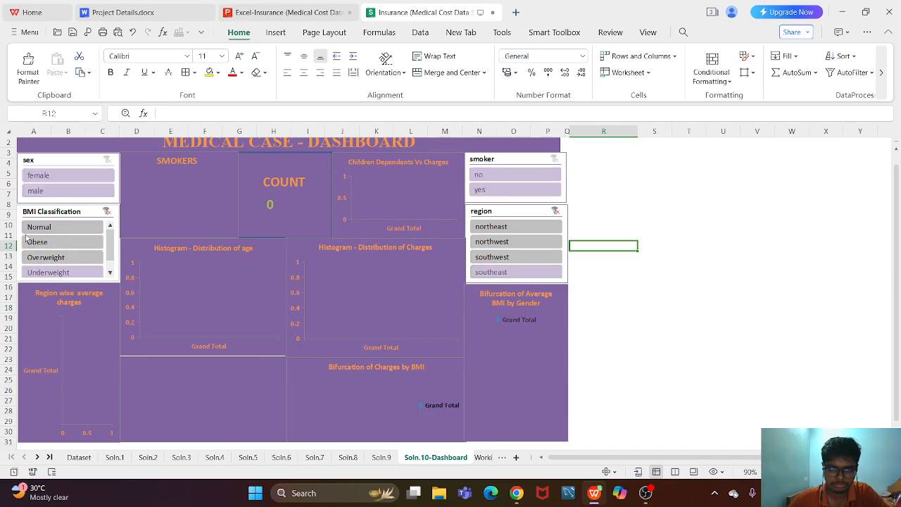
left_click(555, 211)
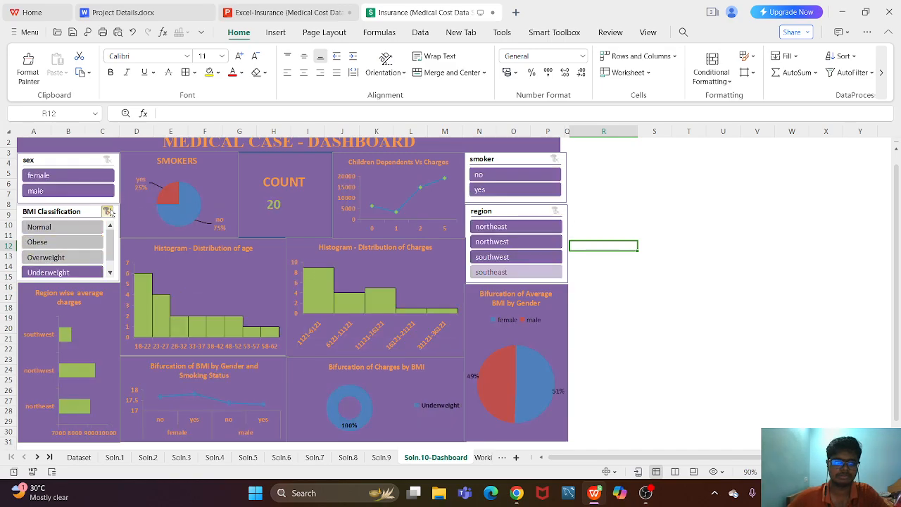
left_click(107, 211)
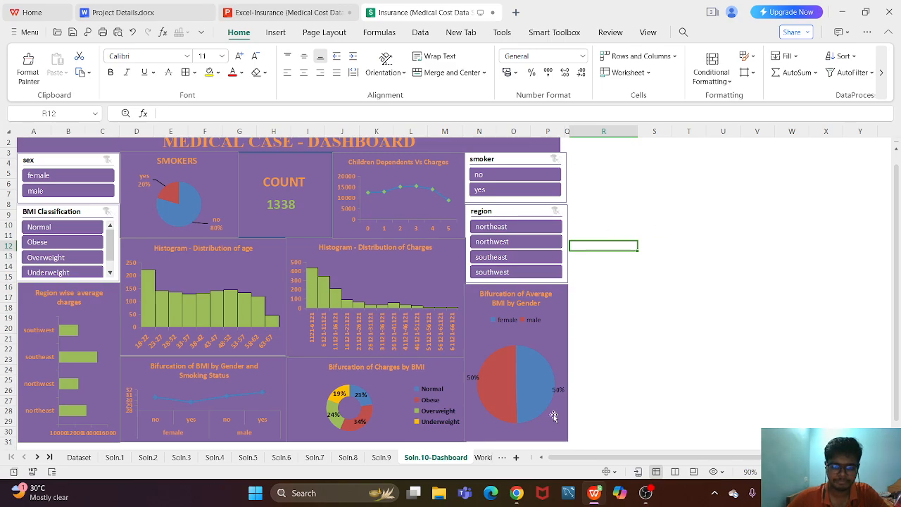
left_click(332, 397)
left_click(640, 348)
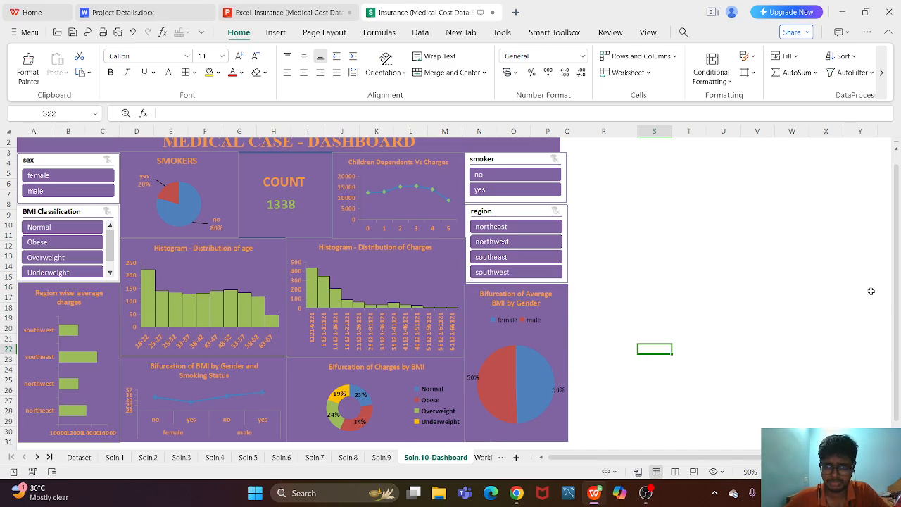
- Filter the dashboard by Normal, Obese, Overweight and Underweight BMI in turn, examine the charts, and clear the BMI Classification filter
scroll(884, 261, "up", 1)
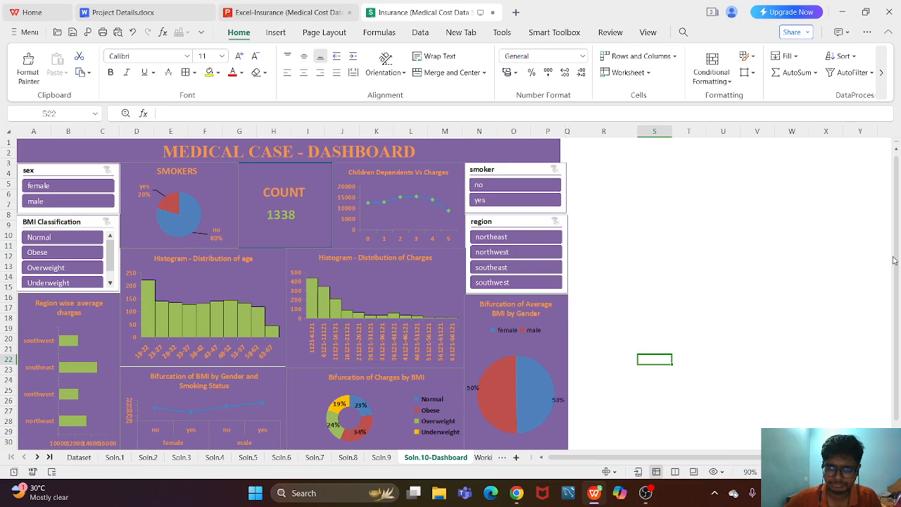
scroll(892, 260, "down", 1)
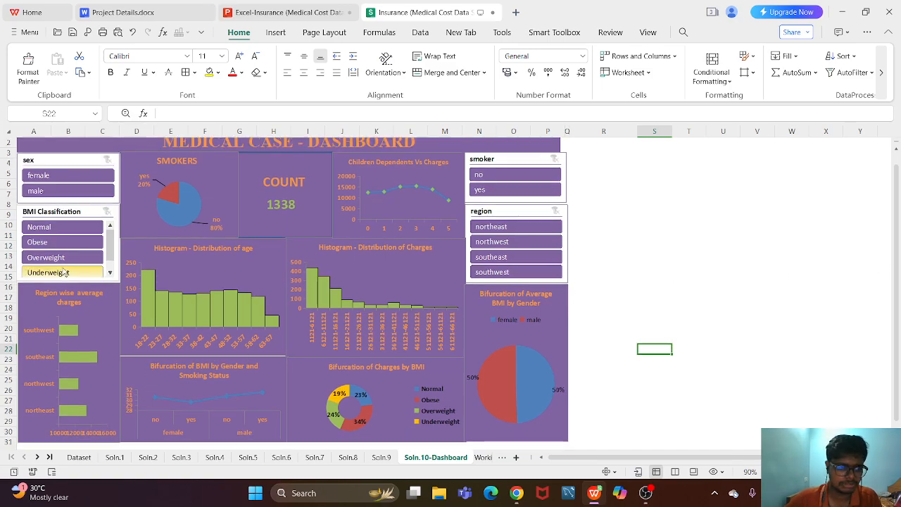
left_click(61, 227)
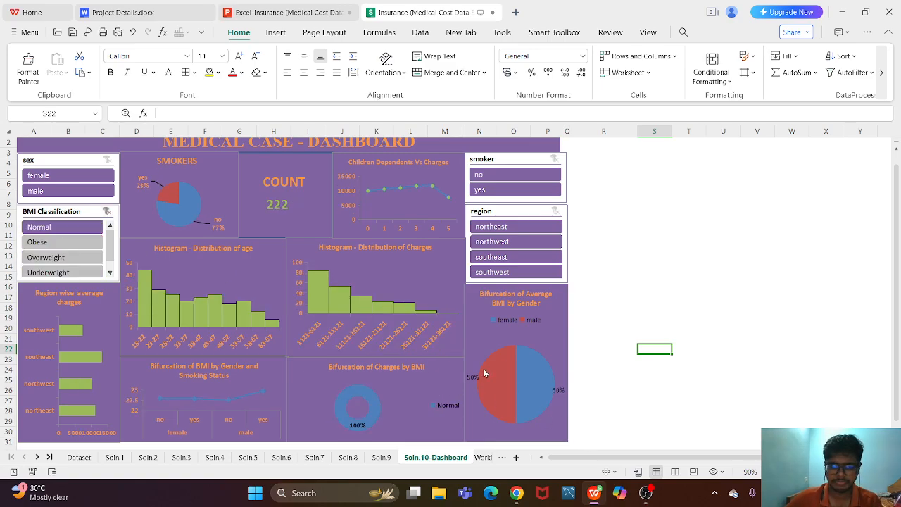
left_click(78, 240)
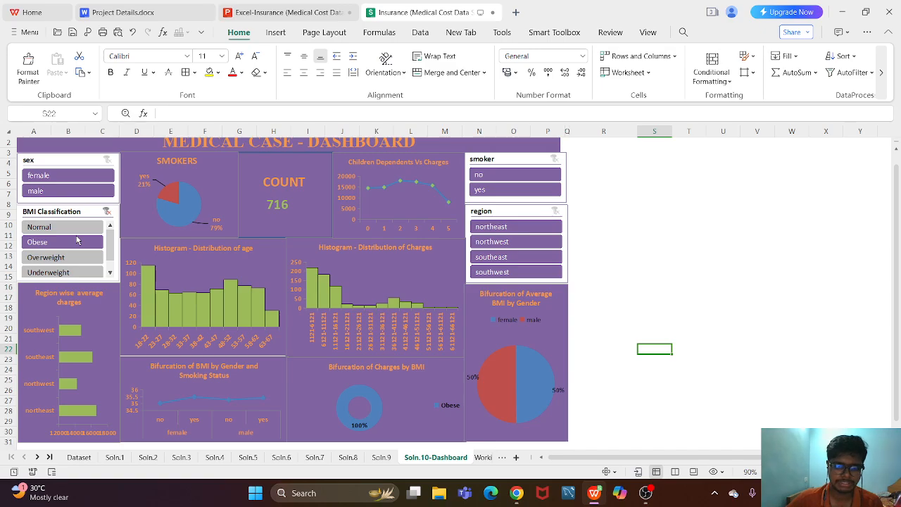
left_click(74, 256)
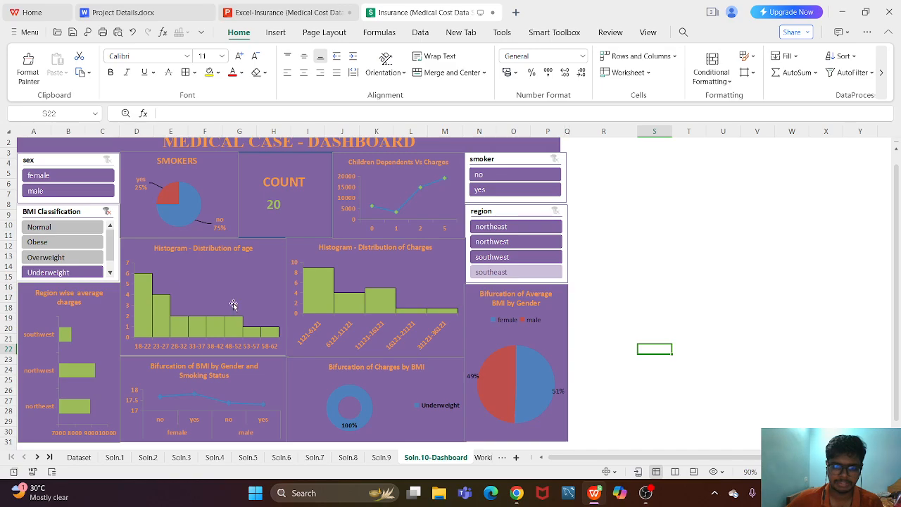
left_click(107, 211)
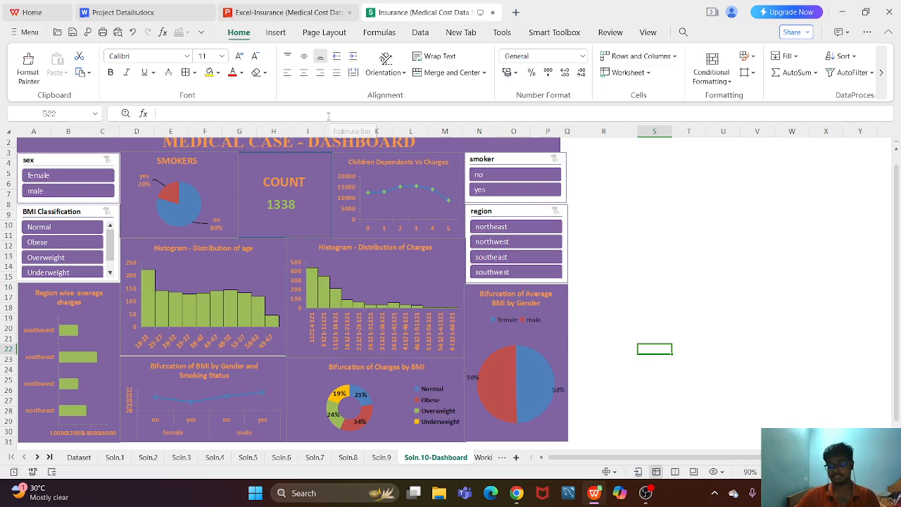
- Select the smoker slicer and the region slicer in turn on the dashboard
left_click(704, 296)
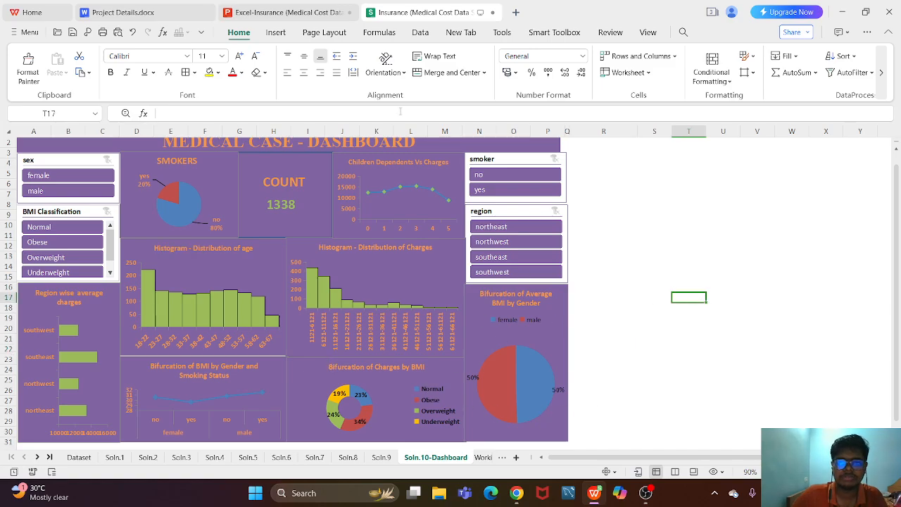
left_click(496, 159)
left_click(505, 213)
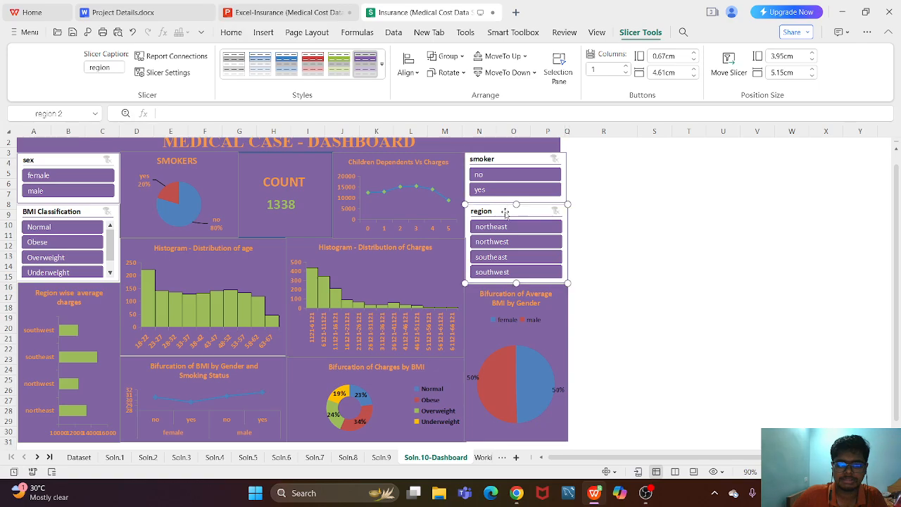
- Select the sex and BMI Classification slicers, followed by each chart on the dashboard from SMOKERS to Bifurcation of Average BMI by Gender
left_click(40, 161)
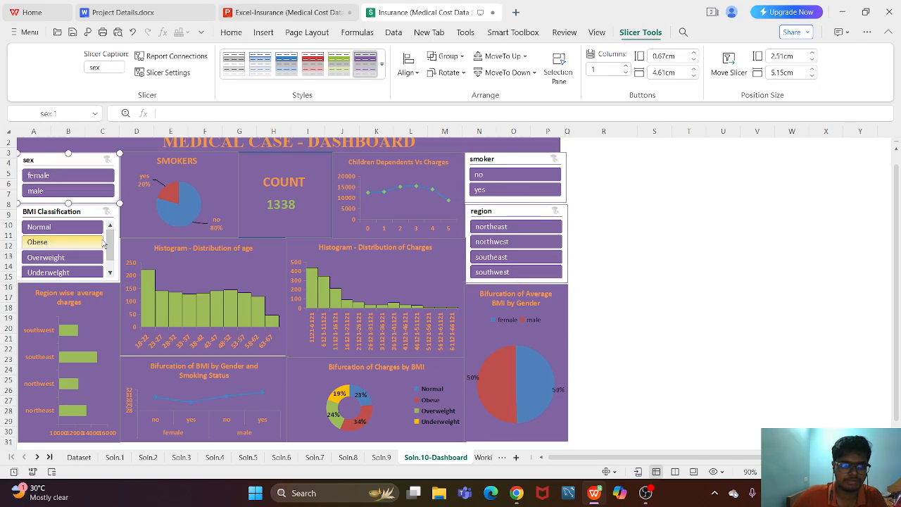
left_click(78, 219)
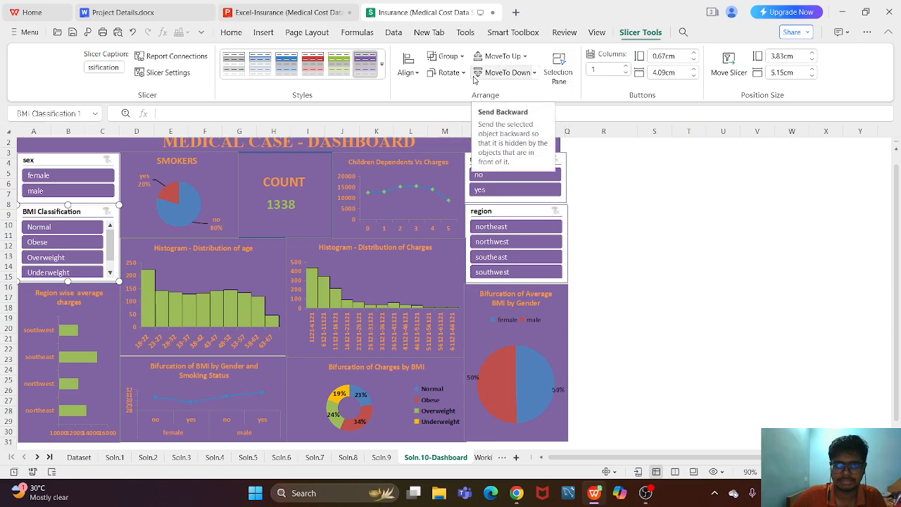
left_click(223, 191)
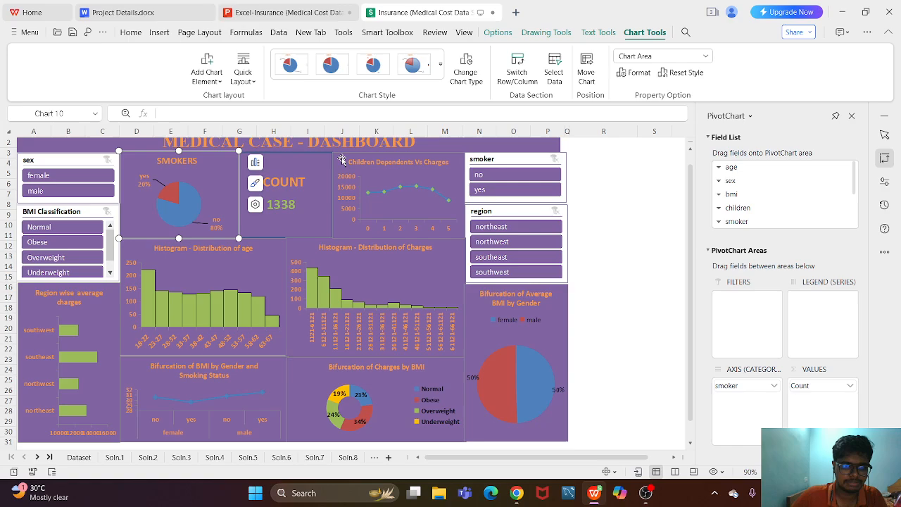
left_click(342, 161)
left_click(359, 260)
left_click(242, 273)
left_click(95, 321)
left_click(259, 377)
left_click(344, 385)
left_click(541, 375)
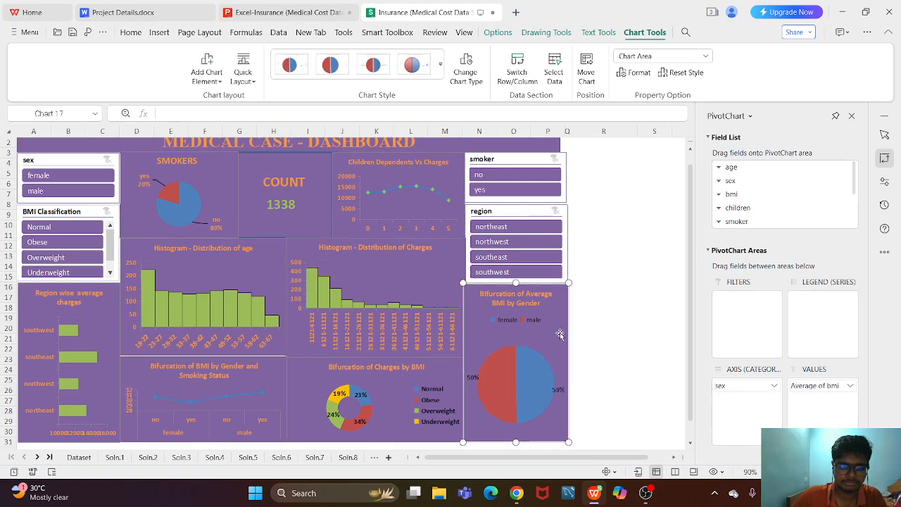
- Close the PivotChart pane and open the Working sheet
left_click(851, 116)
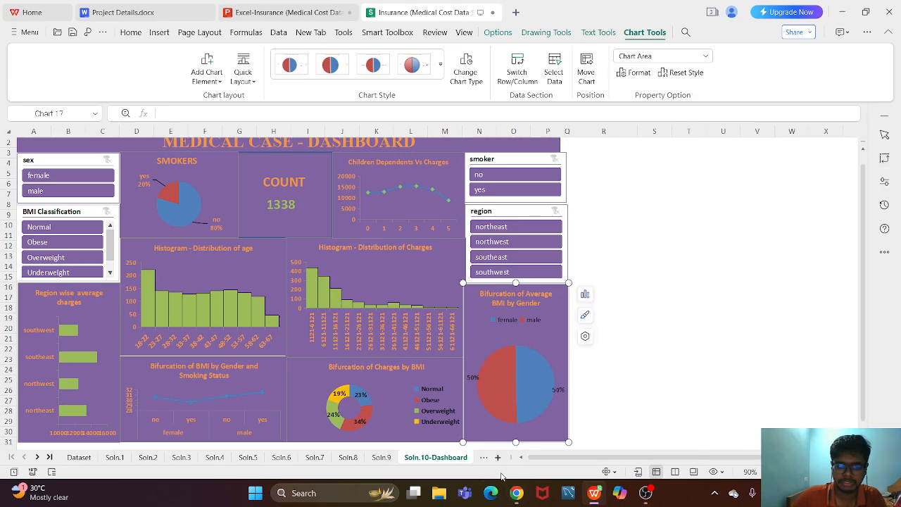
left_click(484, 458)
left_click(468, 459)
left_click(37, 458)
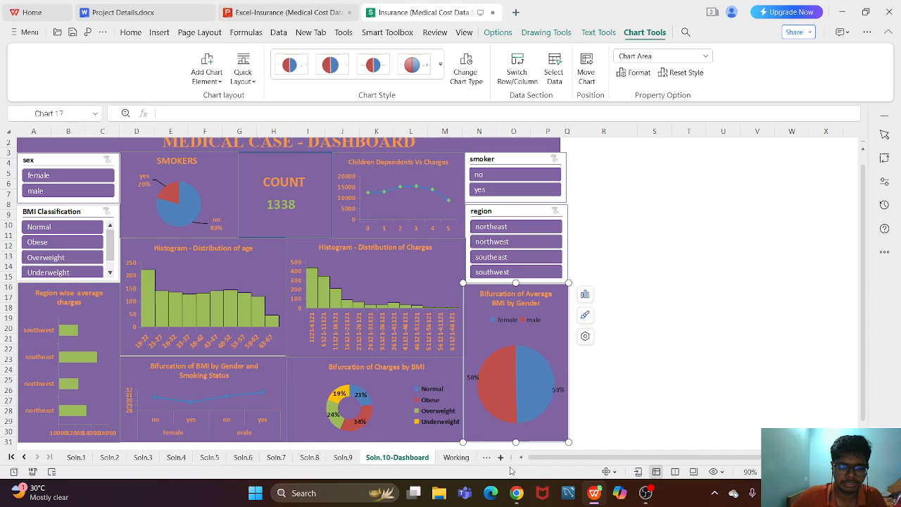
left_click(456, 457)
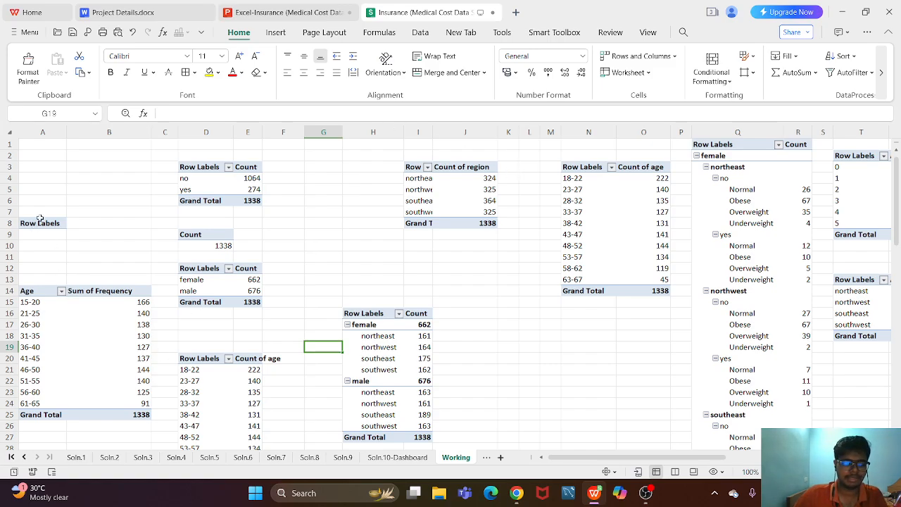
- Select the smoker, region, overall count, sex and age pivot tables on the Working sheet in turn to examine how they are set up
left_click(197, 168)
left_click(421, 171)
left_click(190, 237)
left_click(204, 257)
left_click(213, 324)
left_click(199, 359)
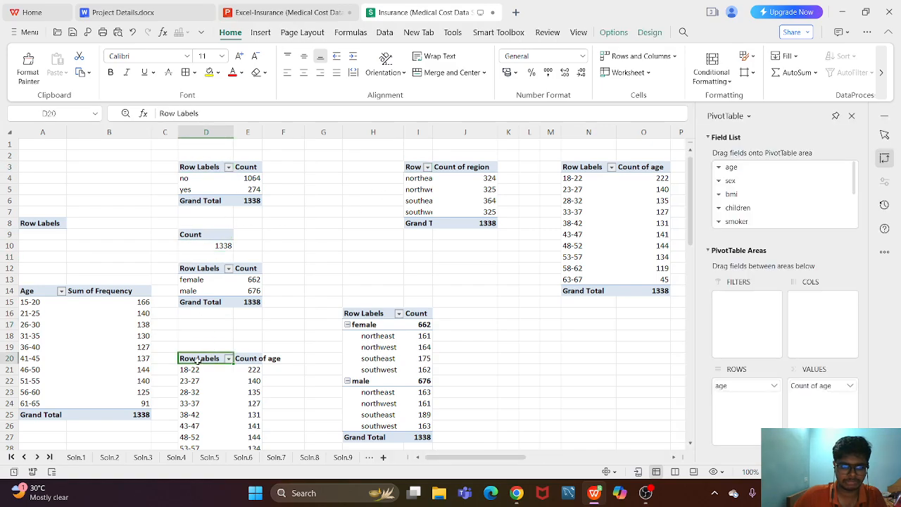
left_click(369, 313)
left_click(564, 290)
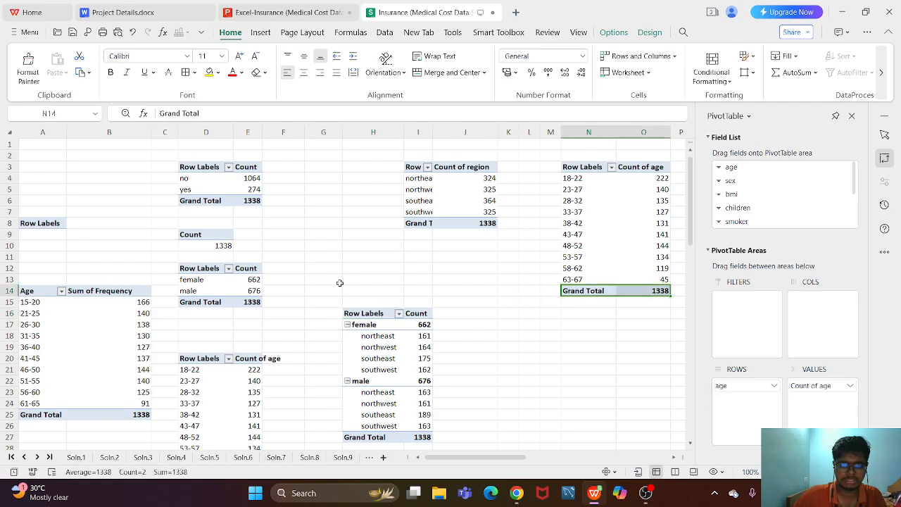
- Select the pivot table counting by sex and look over the pivot table options and chart insertion commands
left_click(197, 267)
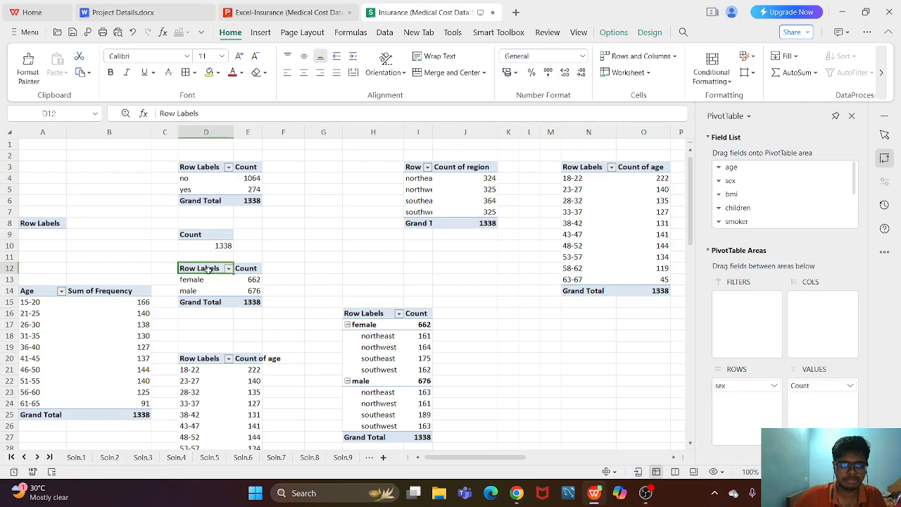
left_click(614, 32)
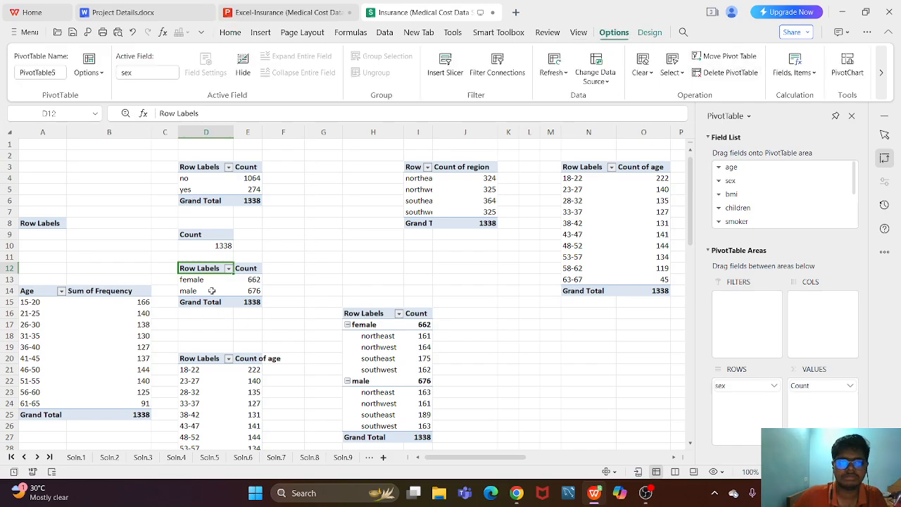
left_click(261, 32)
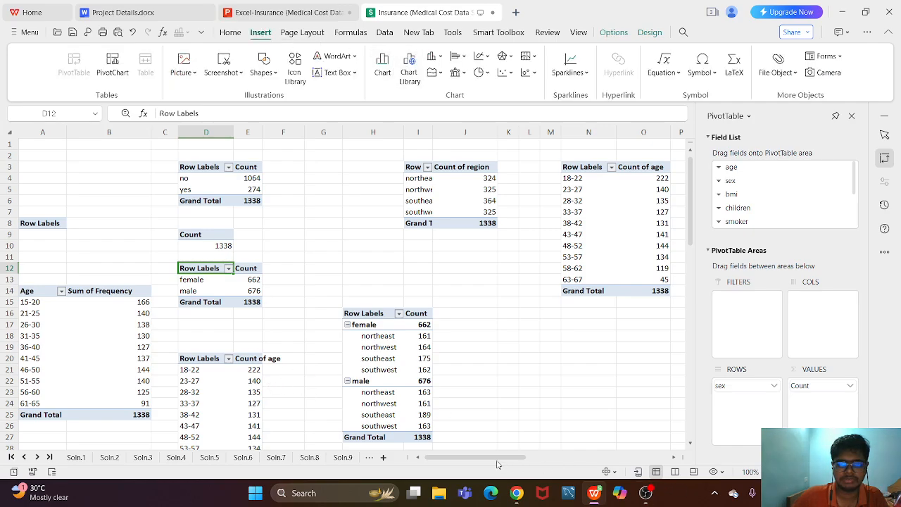
left_click_drag(497, 458, 476, 454)
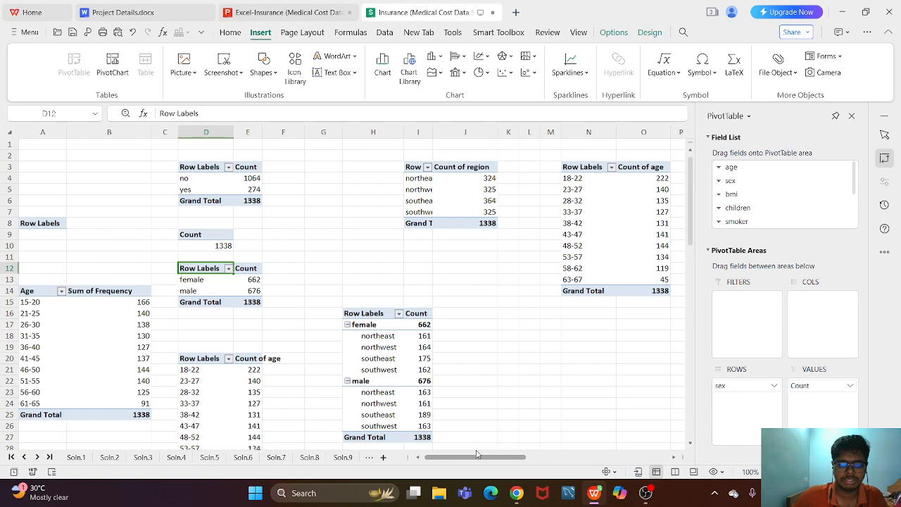
- Switch to the Excel-Insurance presentation, review the slides from Question 8 back to Question 2, and show the Question 10 slide
left_click(273, 12)
left_click(97, 215)
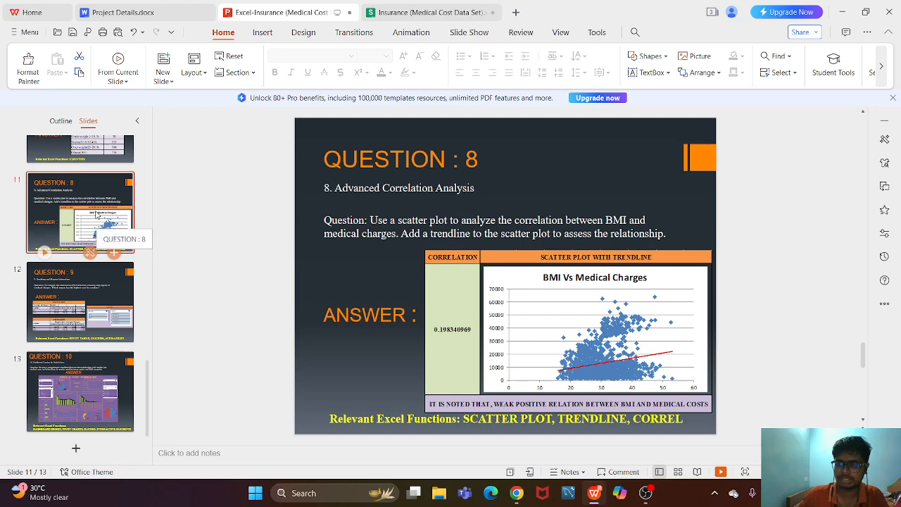
key("Up")
key("Up")
key("Up")
key("Up")
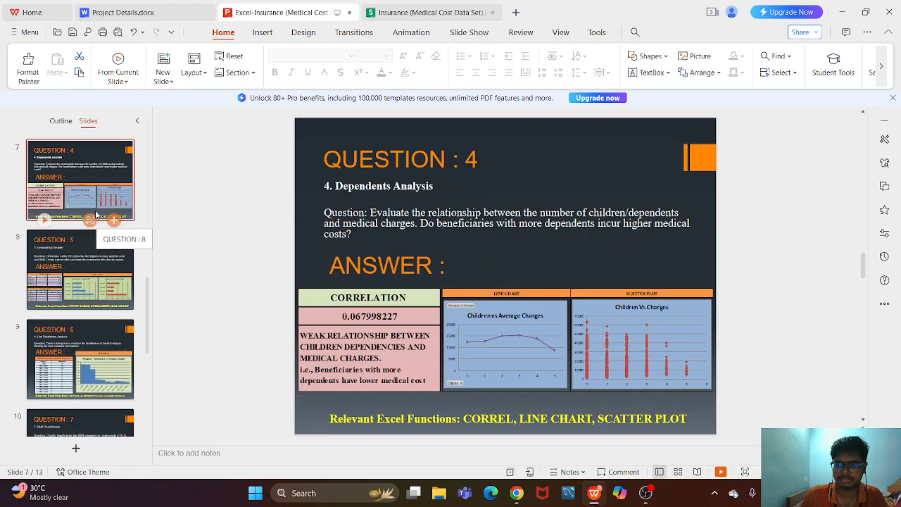
key("Up")
key("Up")
key("Down")
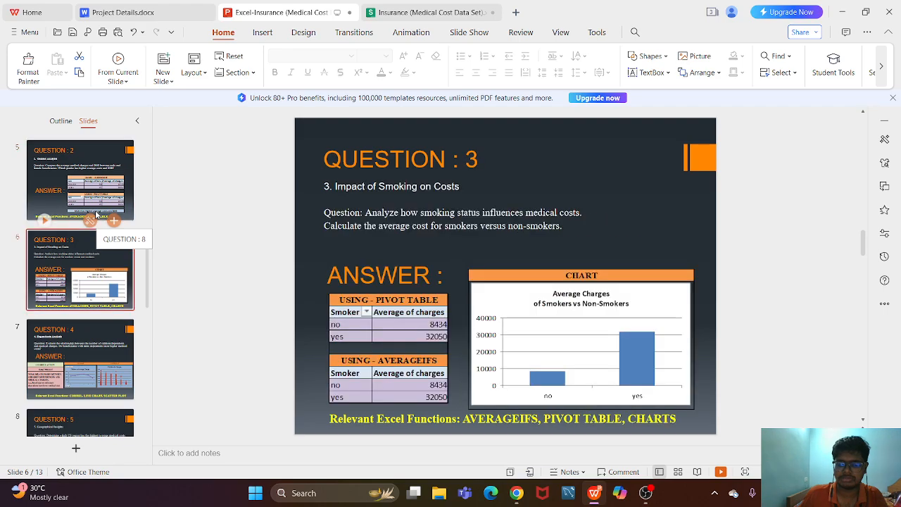
key("End")
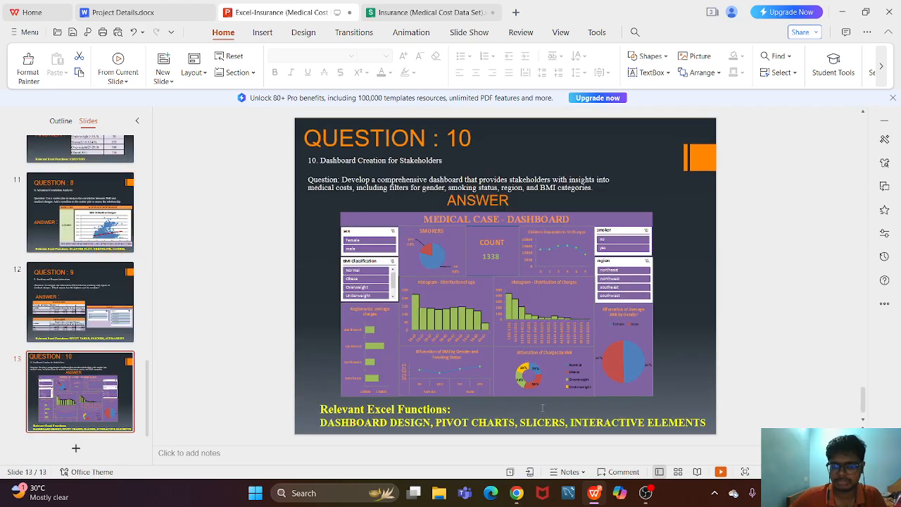
- Switch to the Insurance workbook and examine the pivot tables and charts across the full width of the Working sheet
left_click(396, 8)
left_click(330, 8)
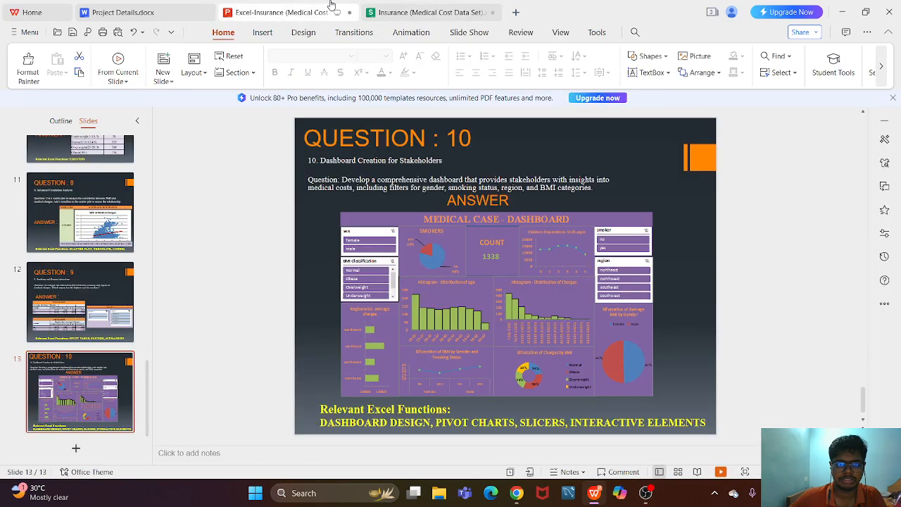
left_click(381, 19)
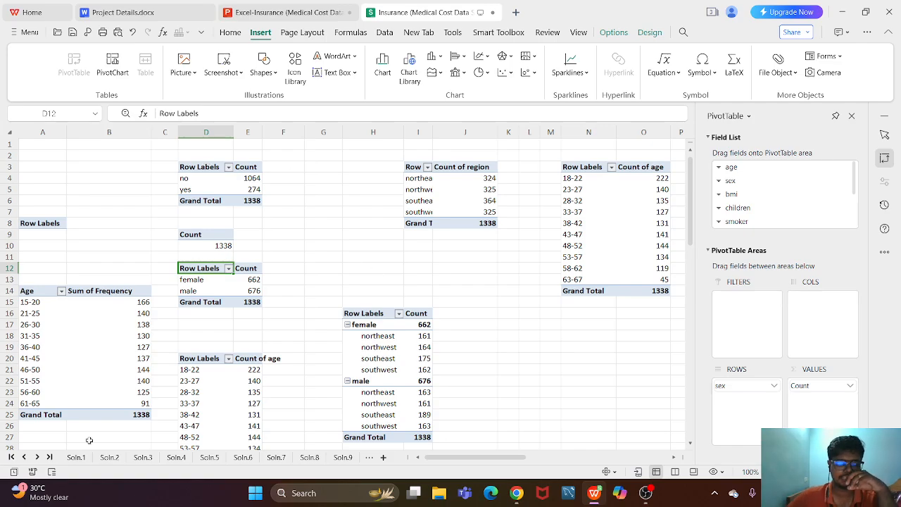
left_click_drag(483, 462, 621, 462)
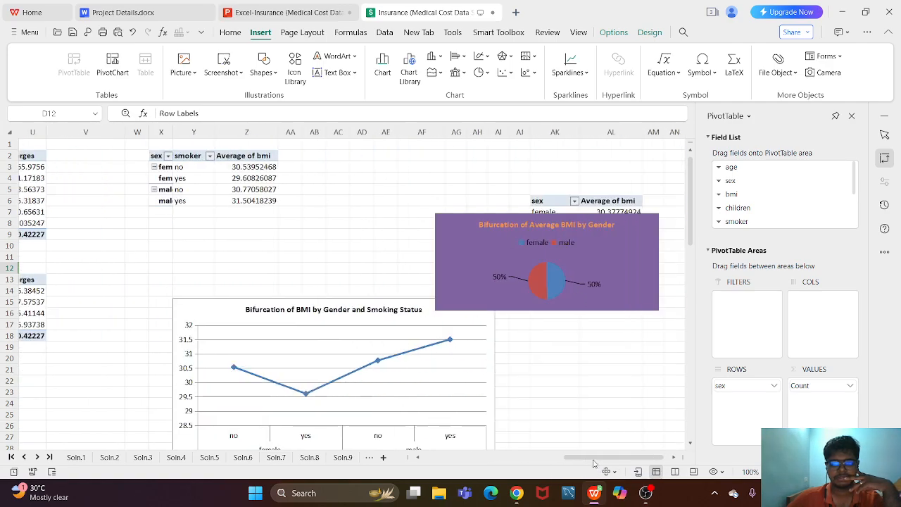
left_click_drag(583, 457, 304, 444)
- Open the Soln.10-Dashboard sheet and select the sex slicer
left_click(37, 456)
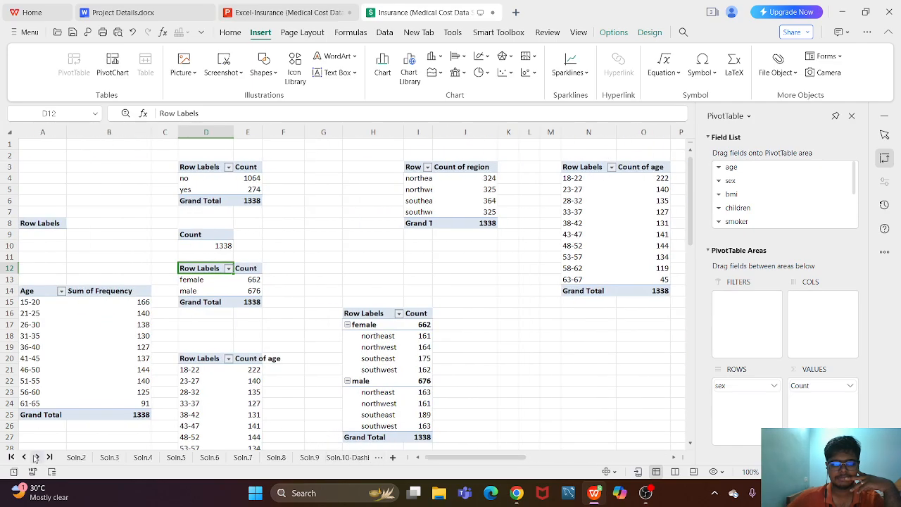
left_click(350, 459)
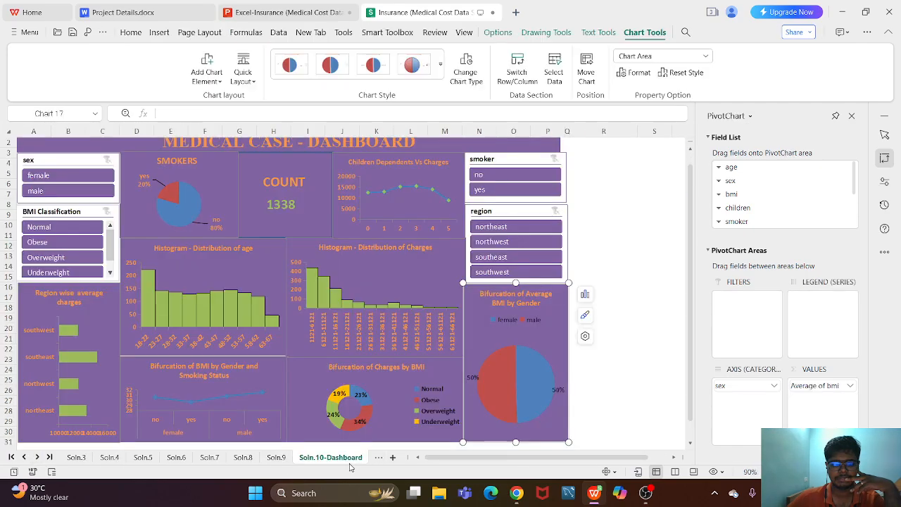
left_click(89, 162)
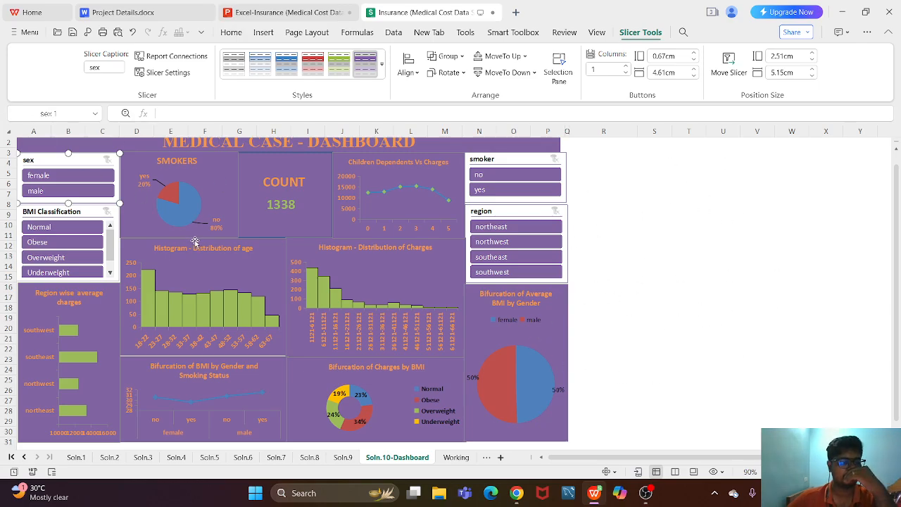
- Return to the Working sheet and highlight the sex-by-region pivot table, followed by the female and male rows of the sex count pivot table
left_click(454, 458)
left_click_drag(375, 315, 422, 438)
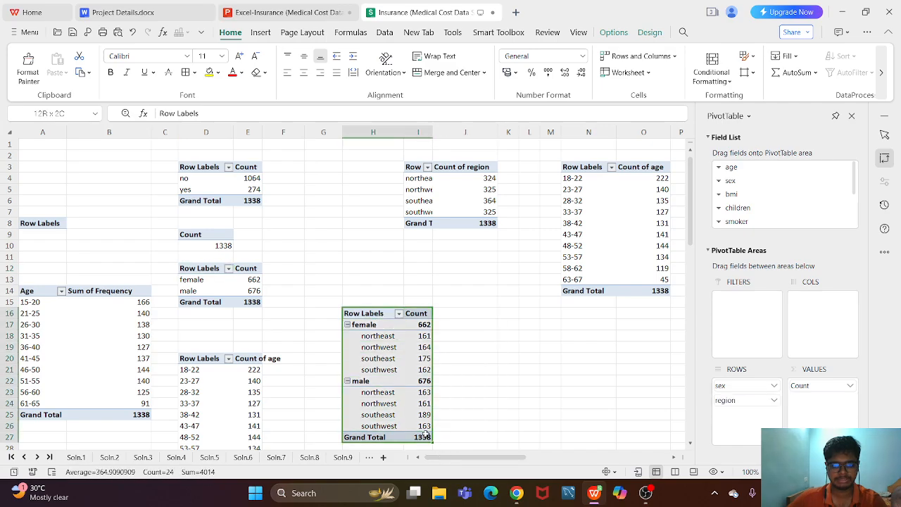
left_click(234, 327)
left_click_drag(196, 271, 242, 297)
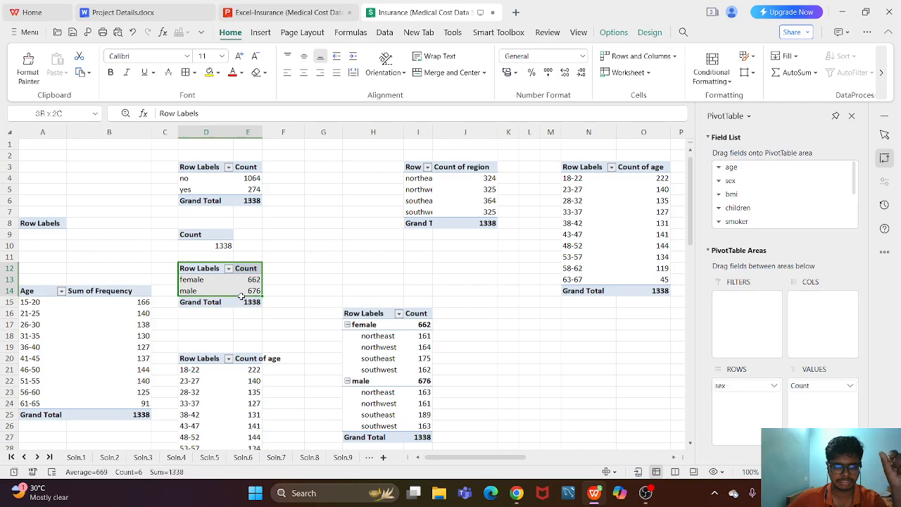
- Preview line, pie, bar, area, scatter, stock, radar and column charts for the sex counts, and close the chart dialog without inserting one
left_click(261, 32)
left_click(386, 70)
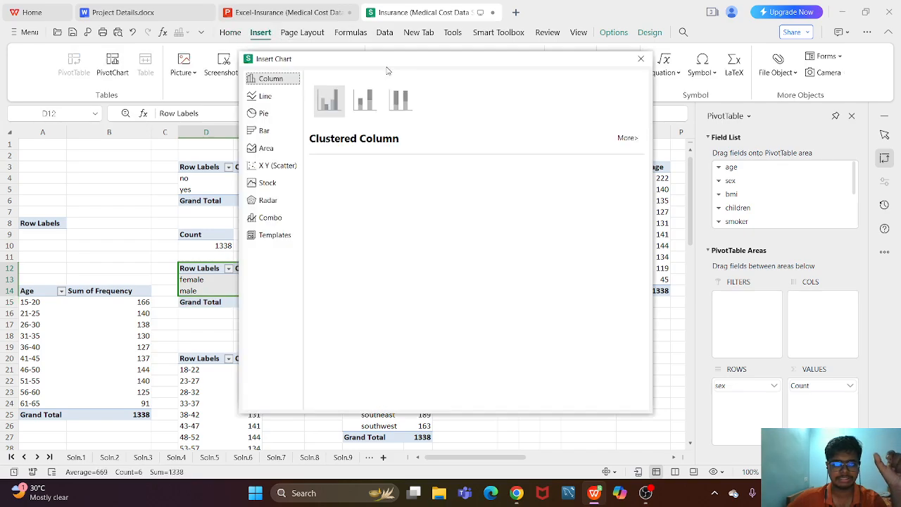
left_click(265, 96)
left_click(264, 115)
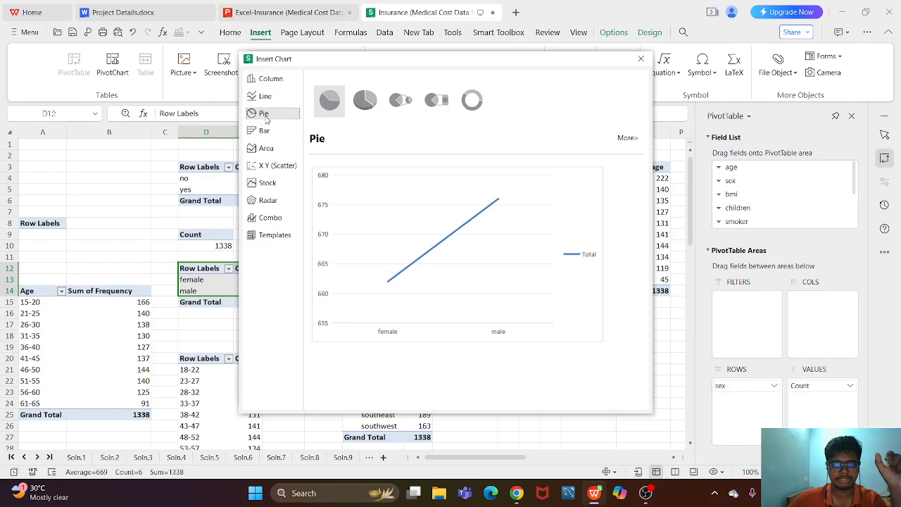
left_click(279, 130)
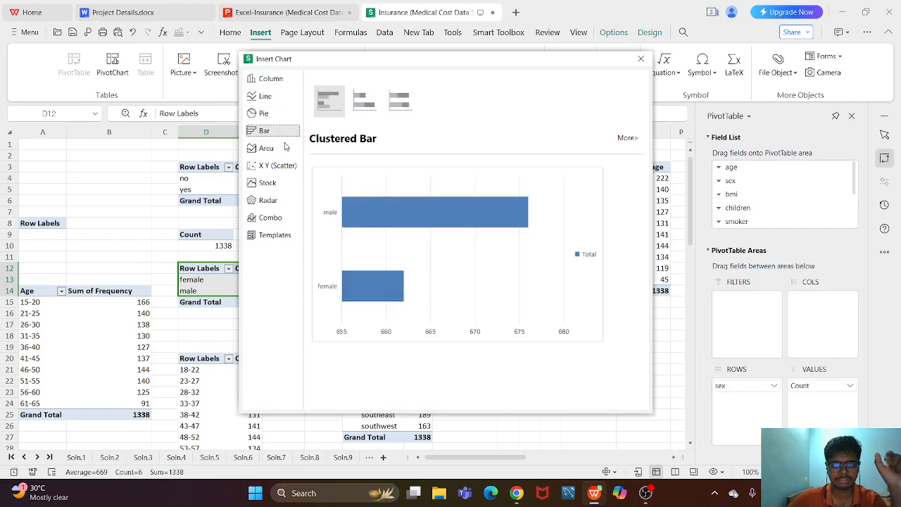
left_click(280, 148)
left_click(278, 166)
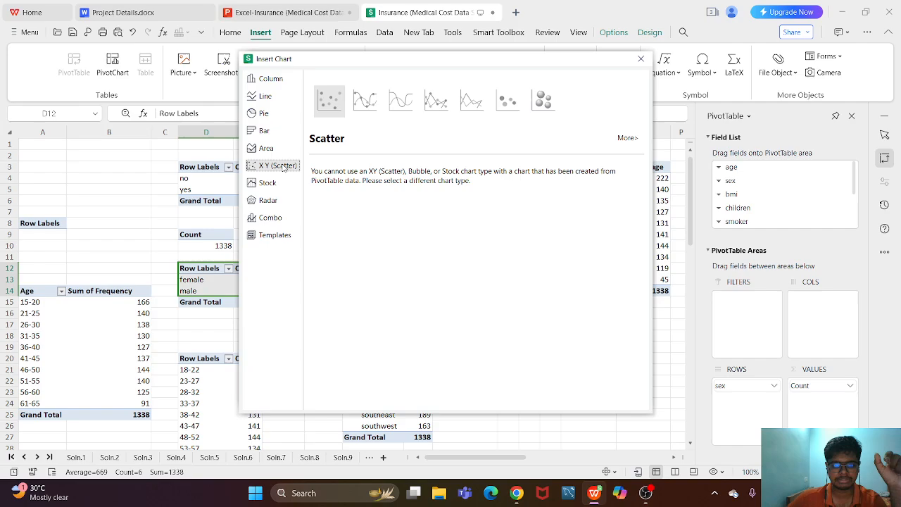
left_click(281, 185)
left_click(281, 199)
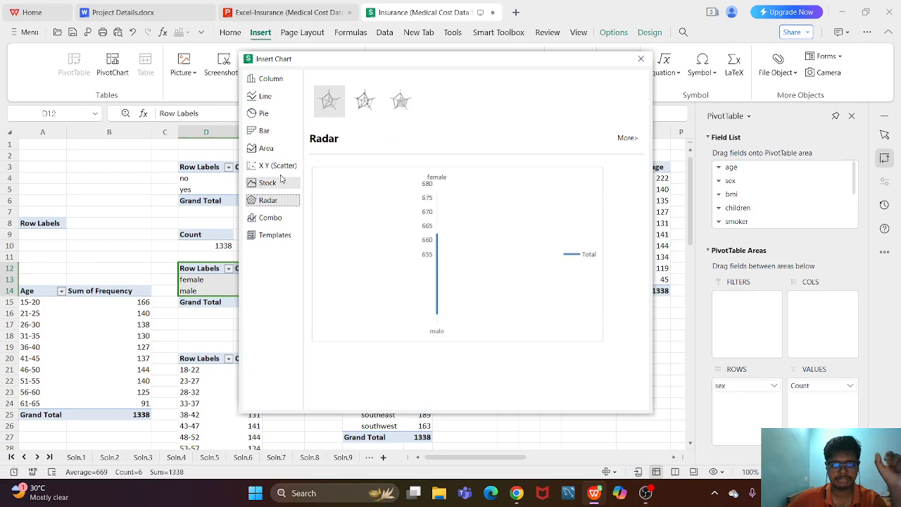
left_click(270, 80)
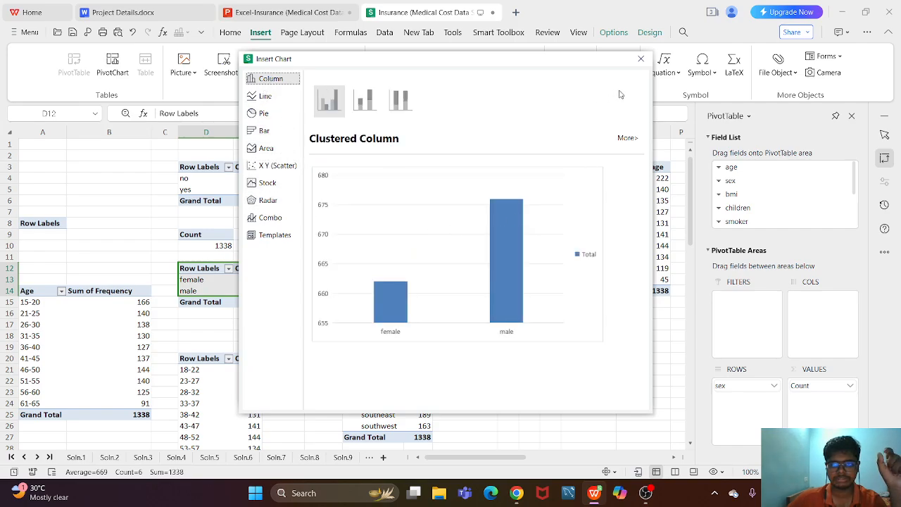
left_click(640, 60)
left_click(428, 289)
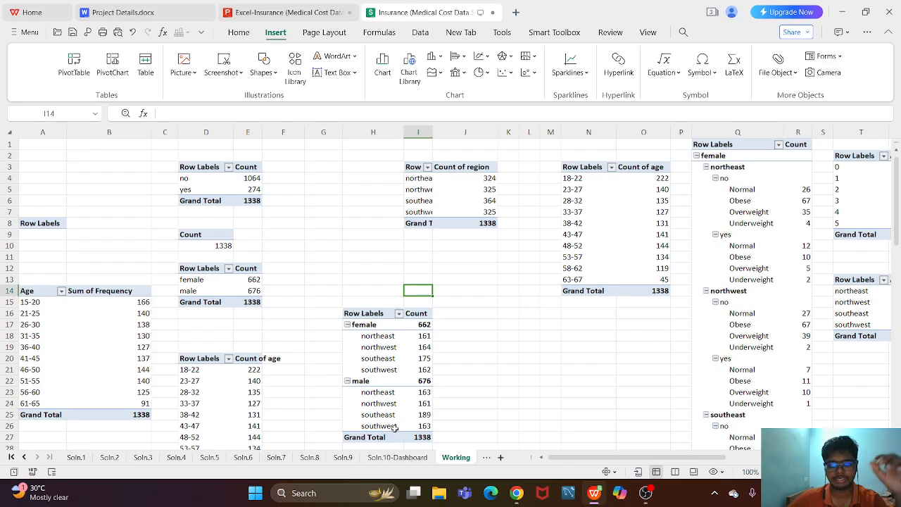
- Show the presentation's Question 10 slide and return to the Insurance workbook's Soln.10-Dashboard sheet
left_click(236, 14)
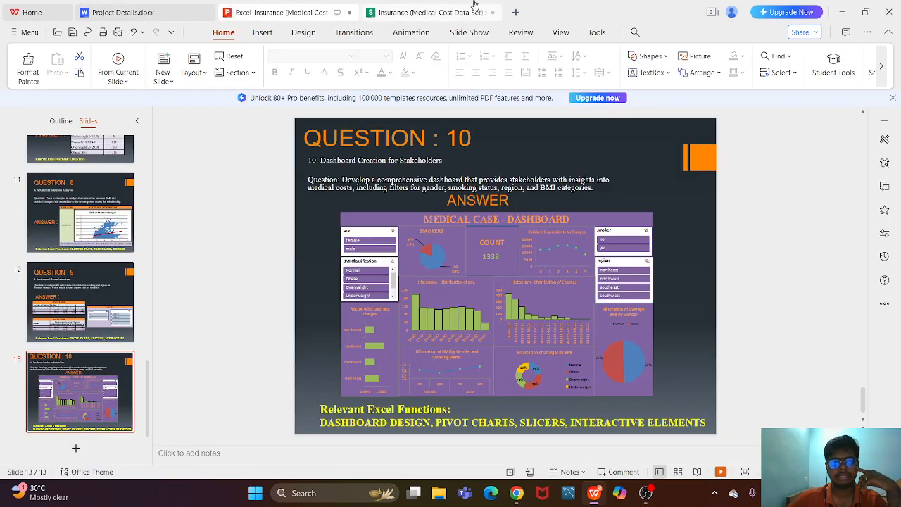
left_click(422, 12)
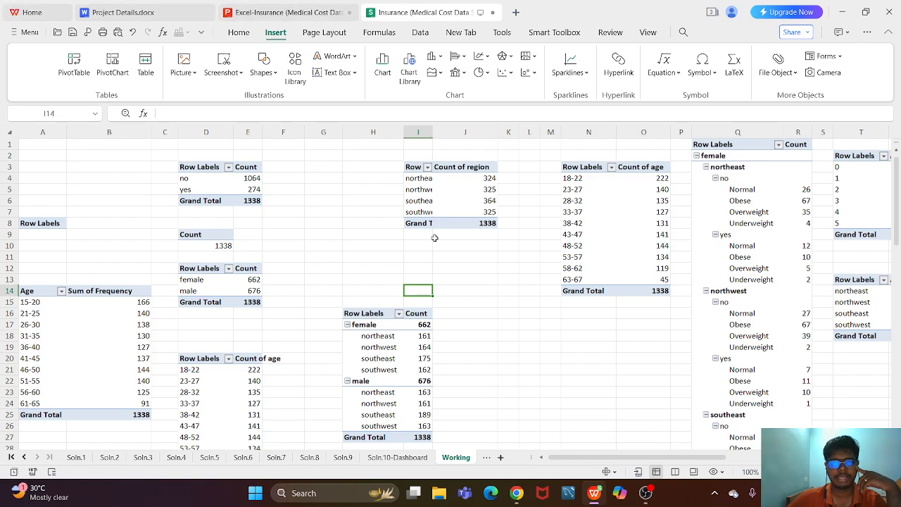
left_click(413, 458)
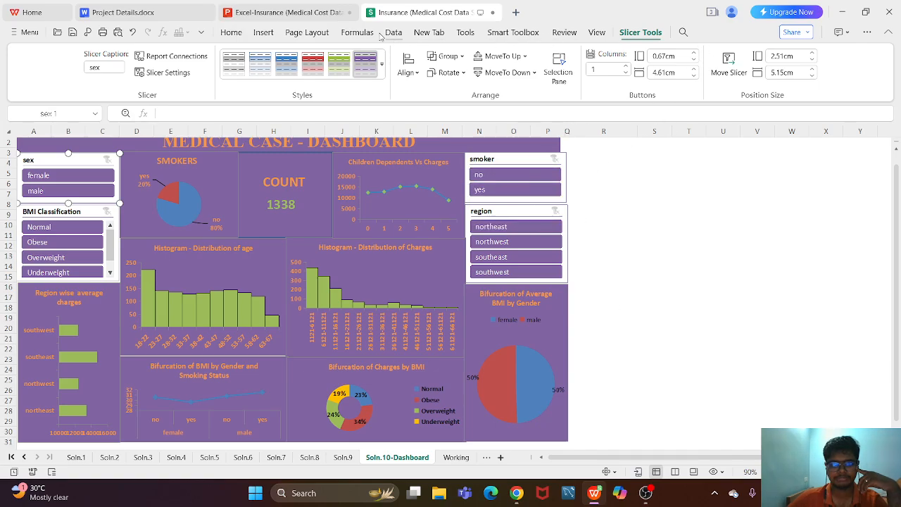
left_click(262, 33)
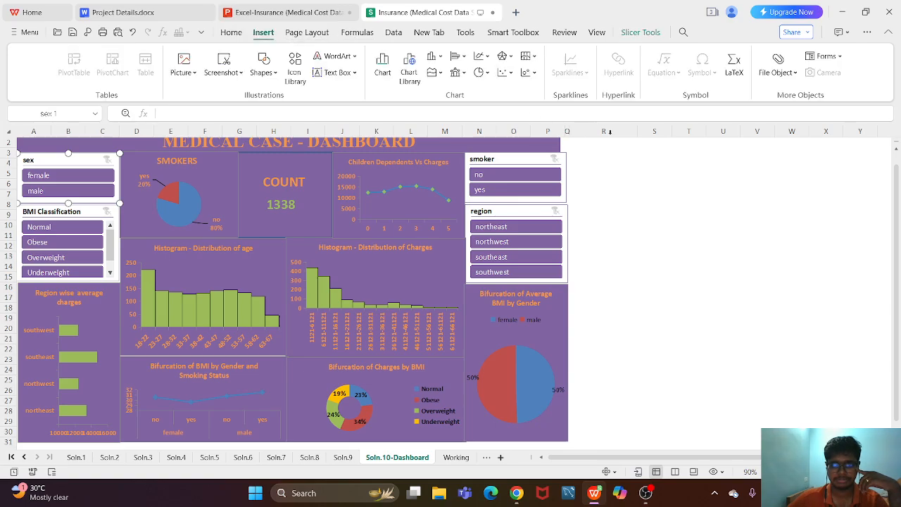
left_click(711, 230)
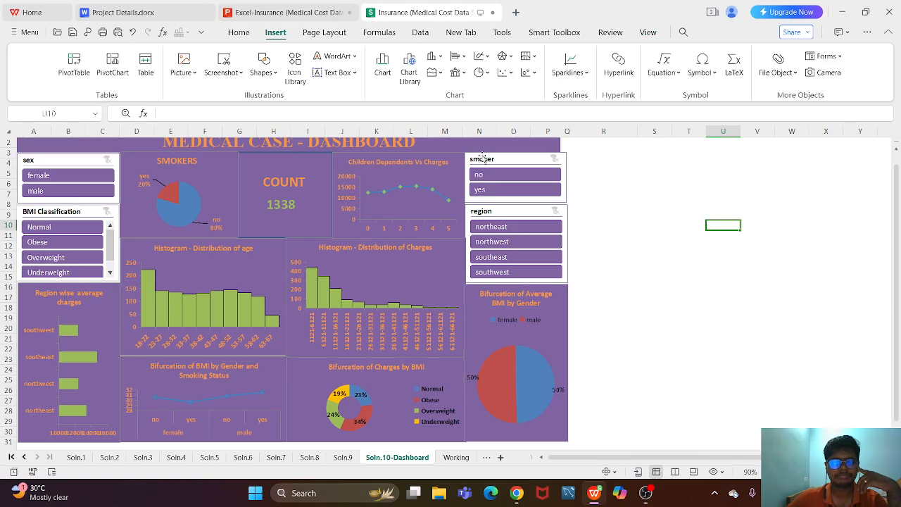
left_click(90, 163)
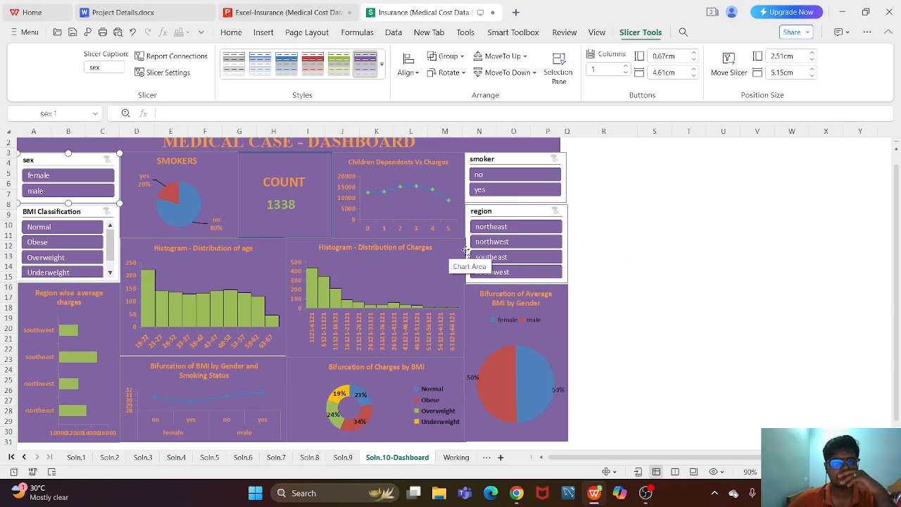
left_click(623, 172)
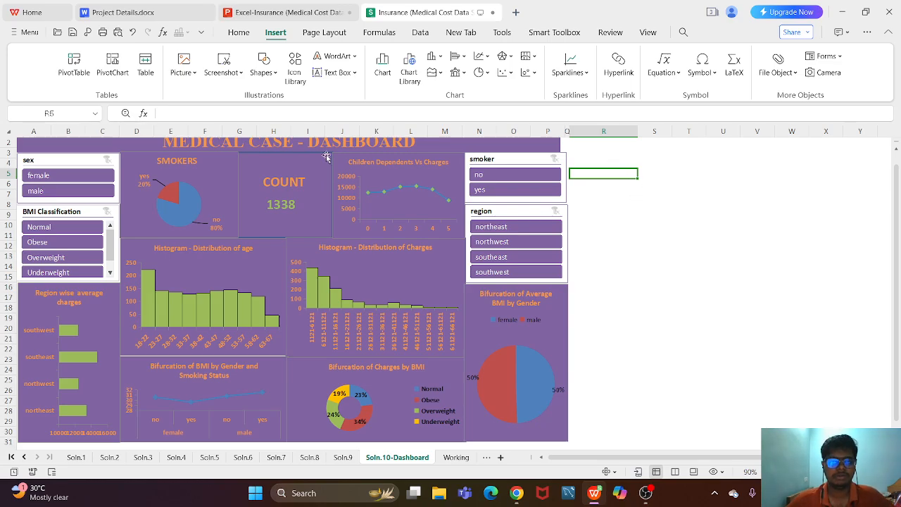
- Disconnect PivotTable3 from the sex slicer through its report connections
left_click(55, 162)
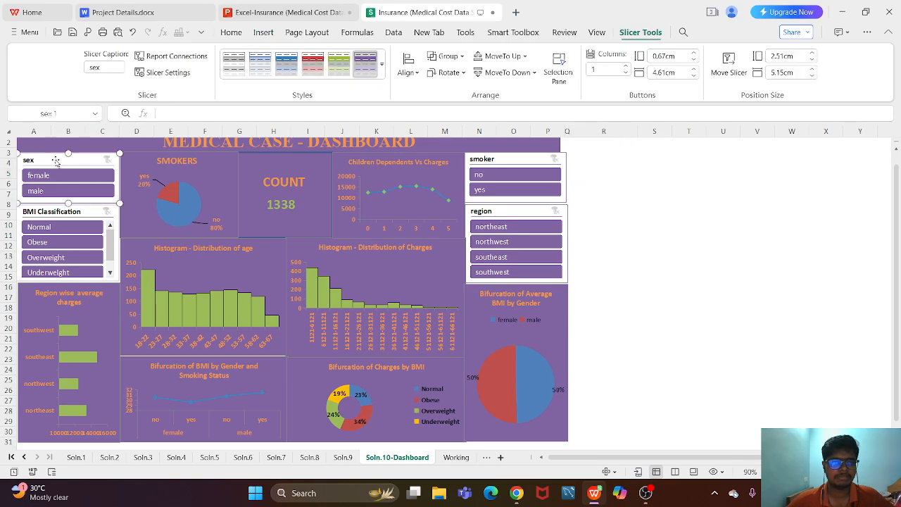
left_click(151, 61)
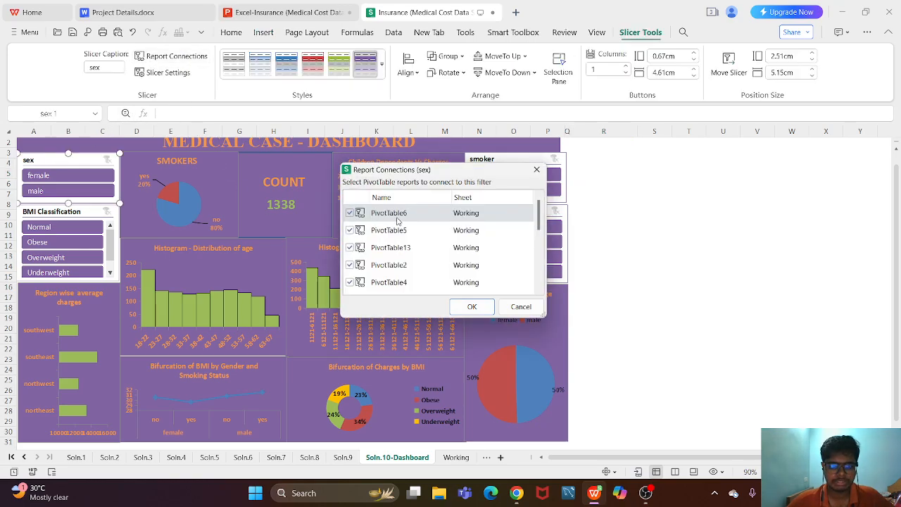
left_click_drag(540, 214, 539, 273)
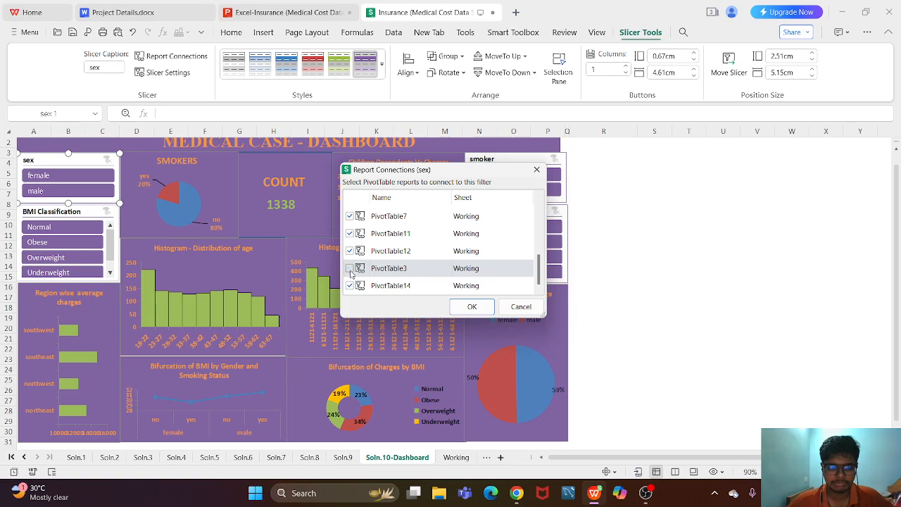
left_click(350, 272)
left_click(470, 307)
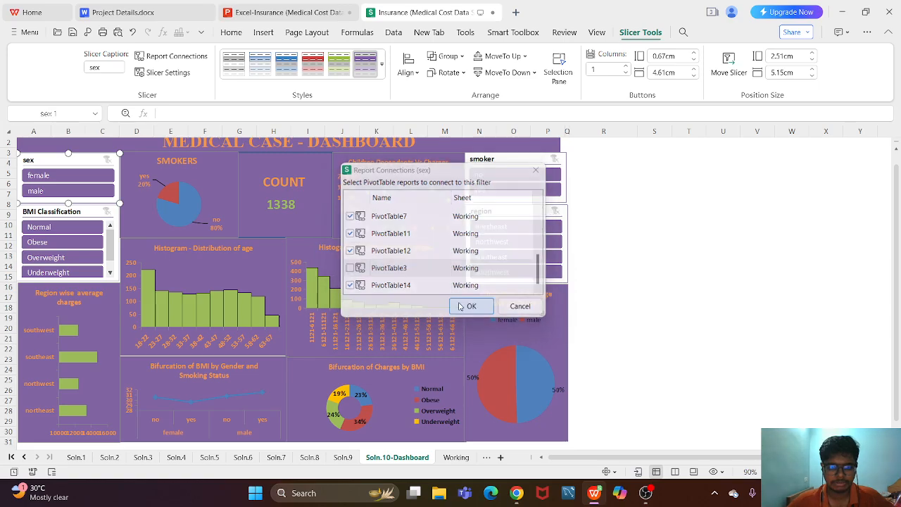
- Filter the dashboard by female and by male, followed by the Normal BMI classification, clearing each filter after viewing the charts
left_click(84, 182)
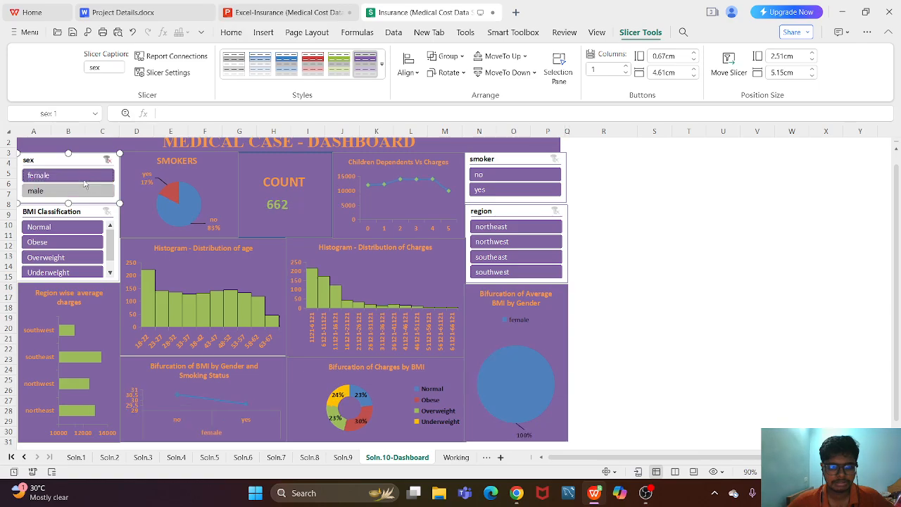
left_click(108, 161)
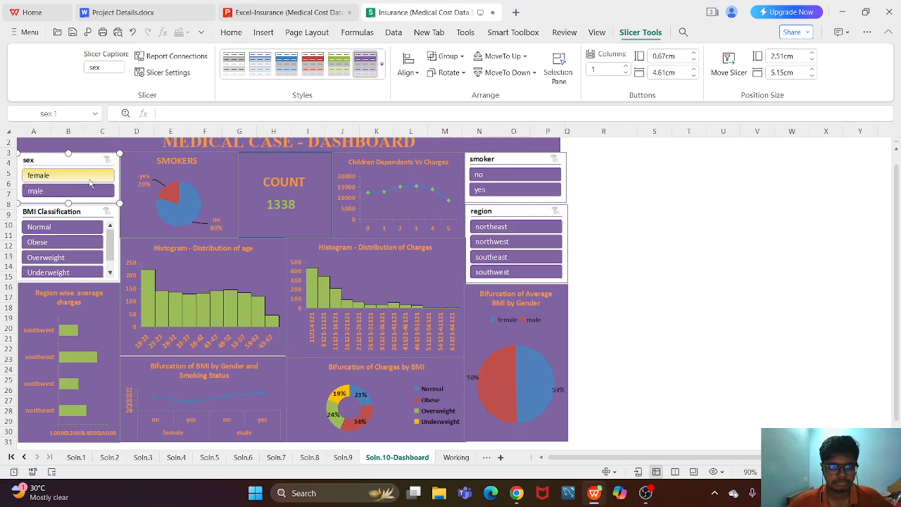
left_click(70, 175)
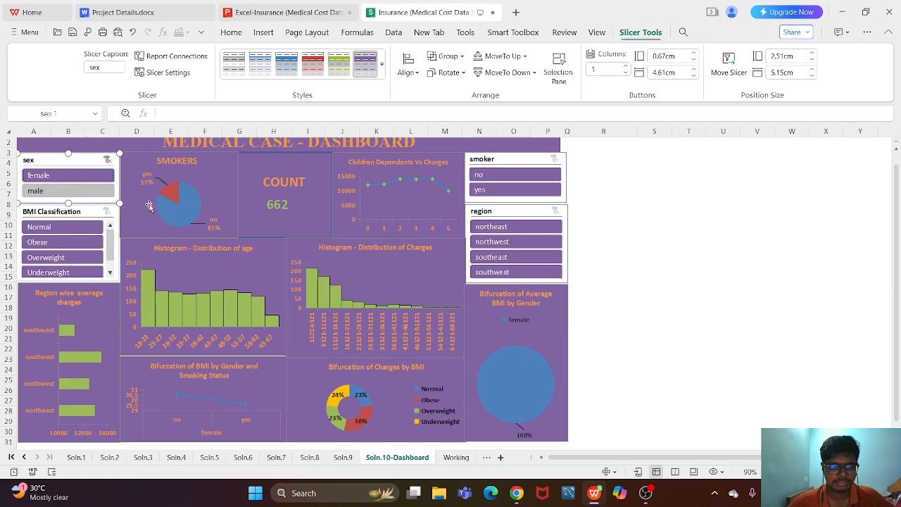
left_click(106, 161)
left_click(99, 176)
left_click(106, 161)
left_click(108, 191)
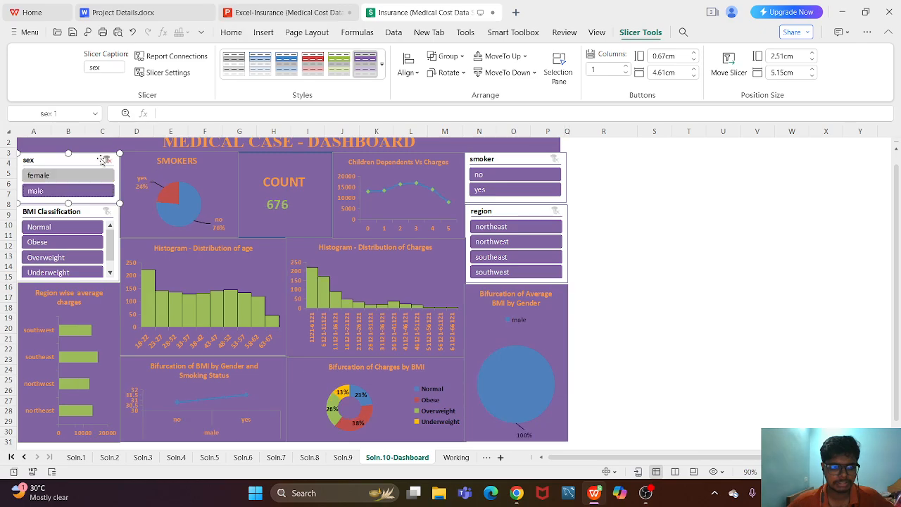
left_click(106, 161)
double_click(102, 162)
left_click(88, 227)
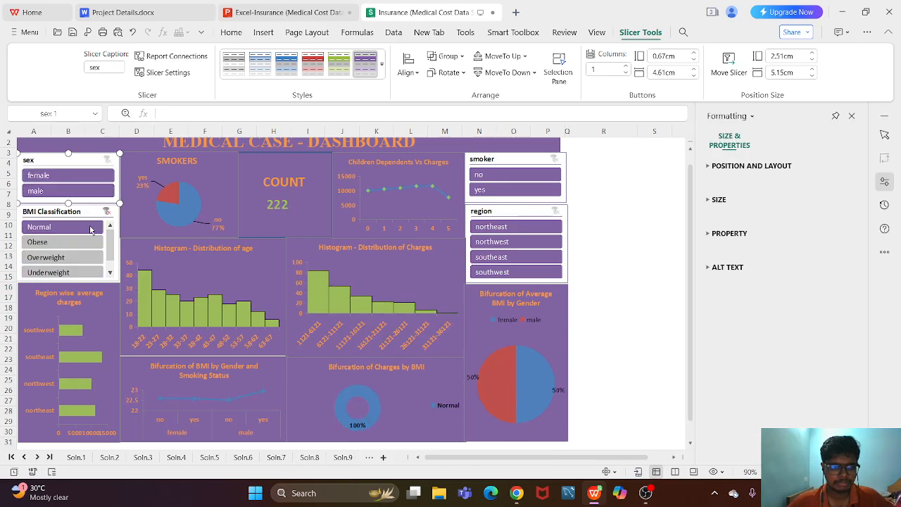
left_click(106, 212)
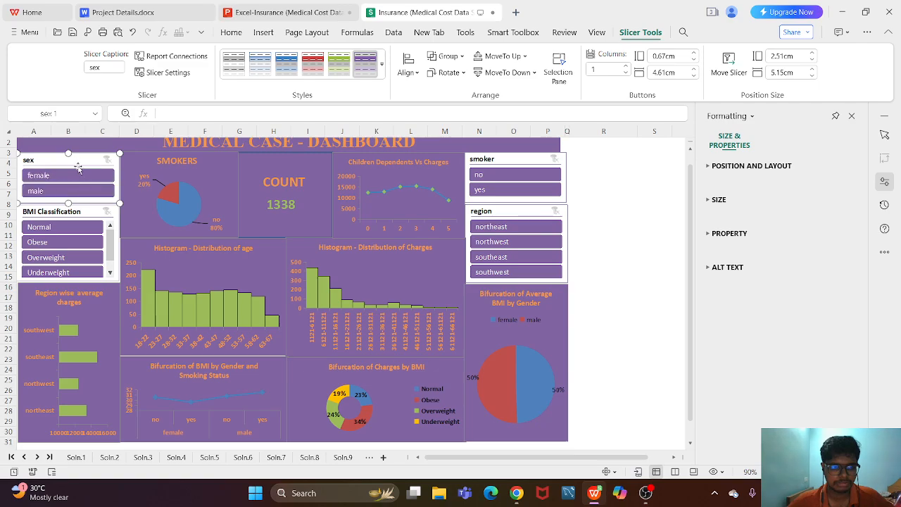
- Reconnect PivotTable3 to the sex slicer in its report connections
left_click(169, 56)
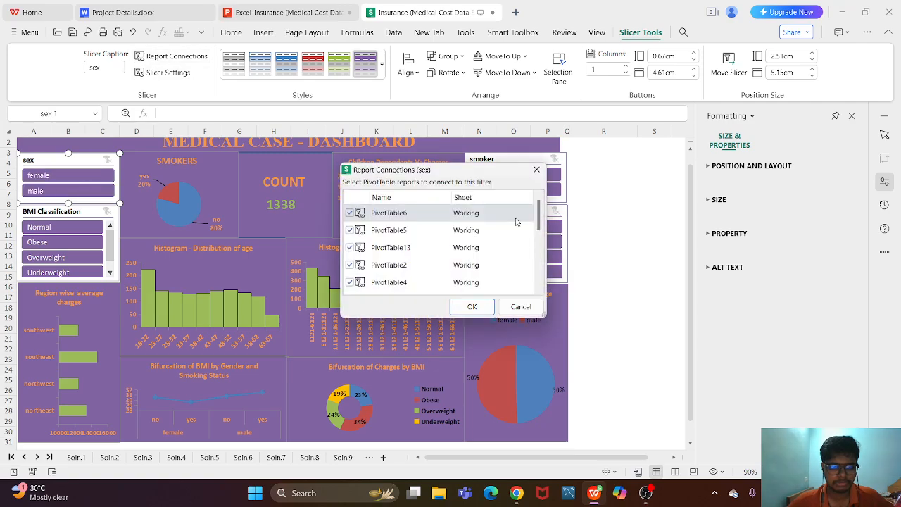
left_click_drag(537, 221, 538, 271)
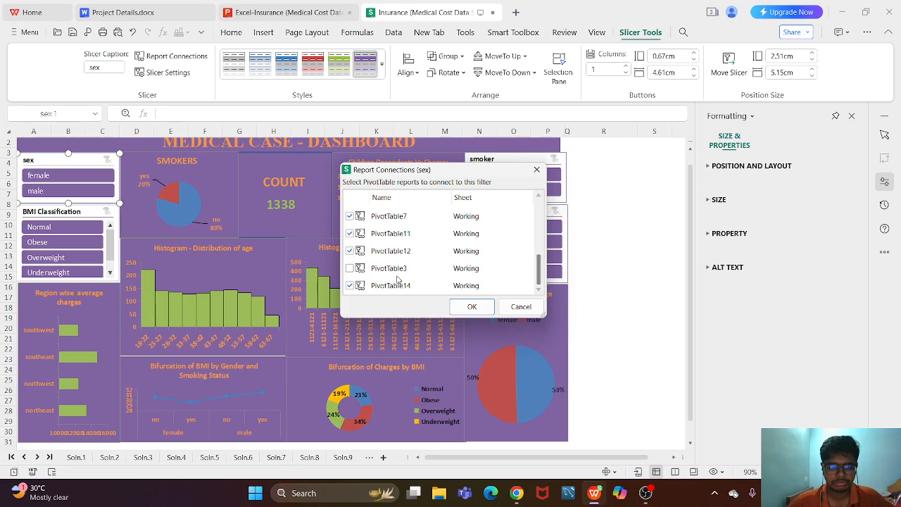
left_click(349, 272)
left_click(471, 307)
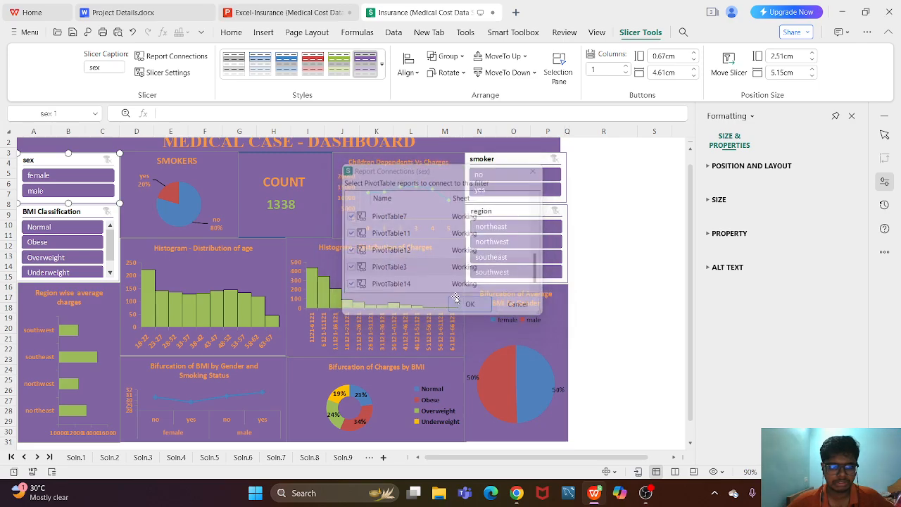
- Switch the sex slicer between male and female to check the age histogram, and clear the filter
left_click(90, 193)
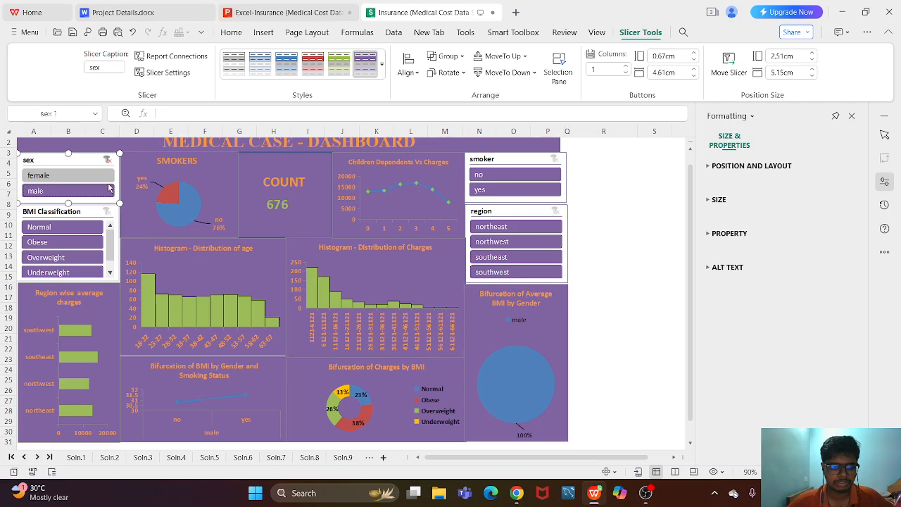
left_click(70, 175)
left_click(99, 195)
left_click(94, 179)
left_click(107, 161)
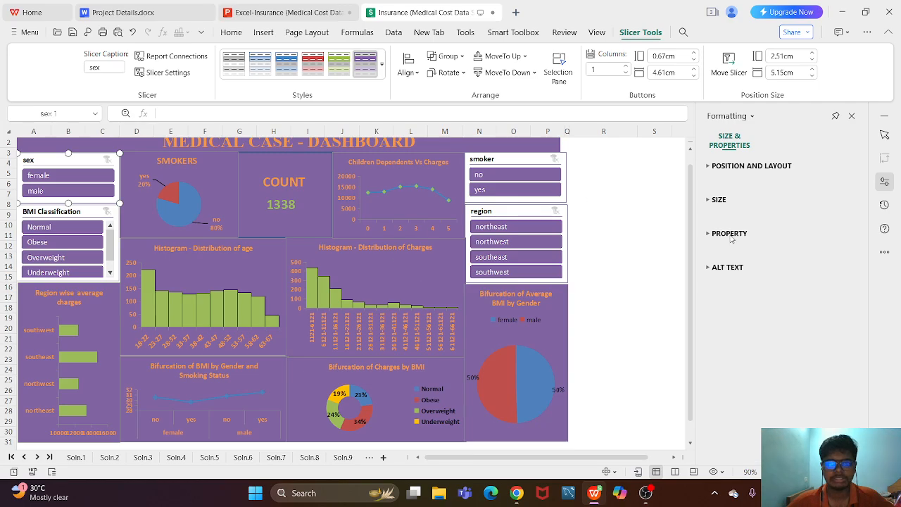
- Deselect the sex slicer and close the Formatting pane
left_click(628, 208)
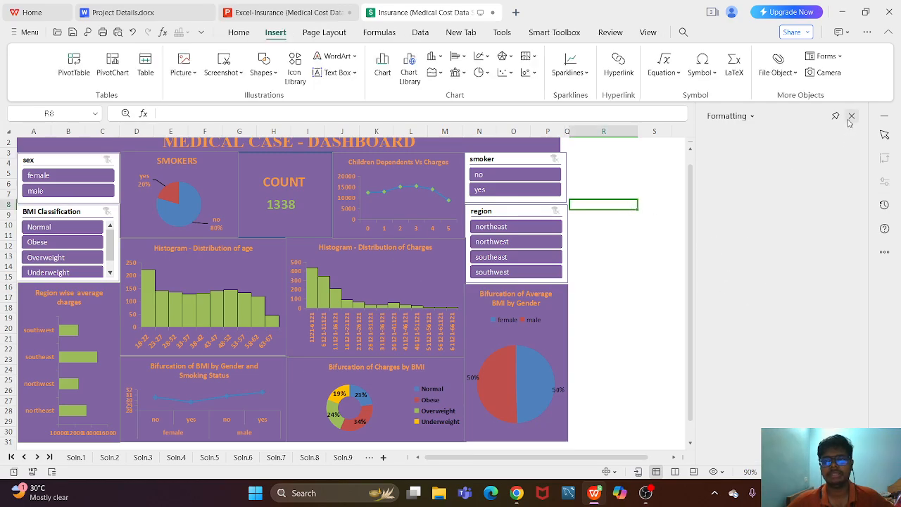
left_click(851, 116)
left_click(684, 205)
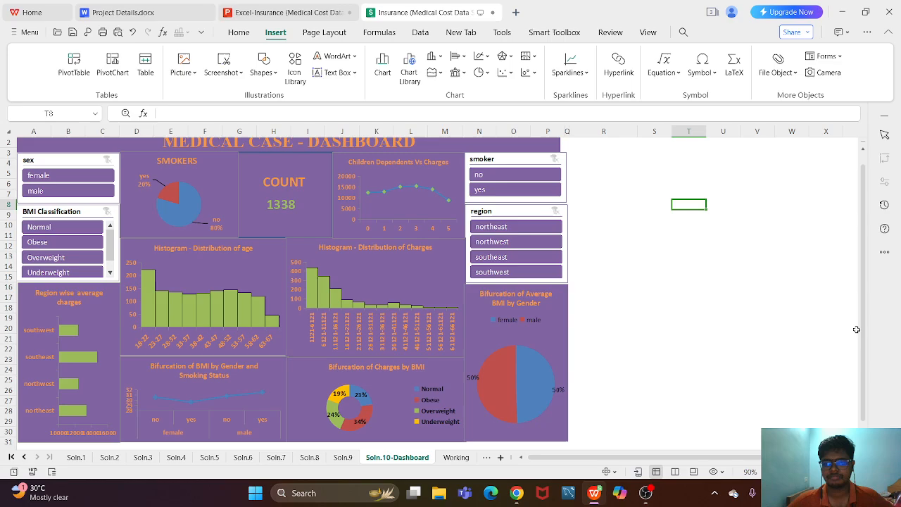
- Draw a rectangle shape about 32.81 cm wide and 3.39 cm high in the blank cells beside the dashboard
scroll(856, 329, "up", 1)
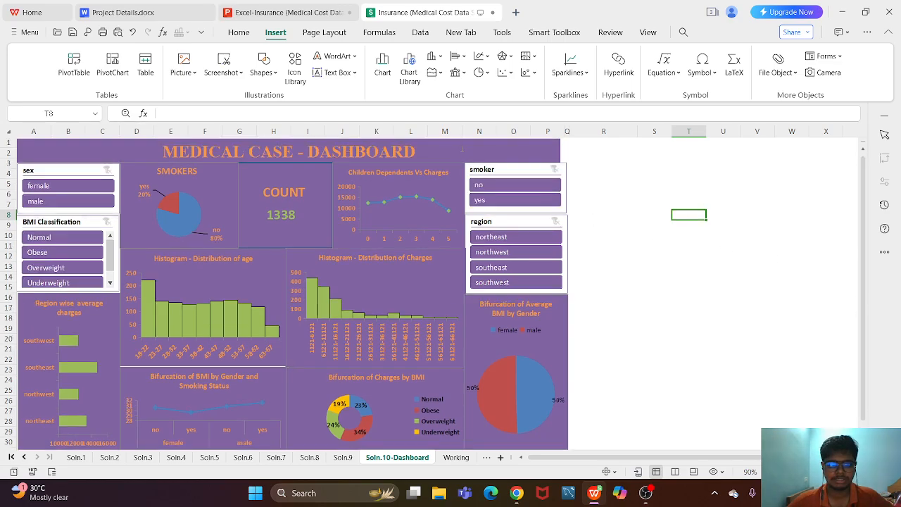
left_click(212, 152)
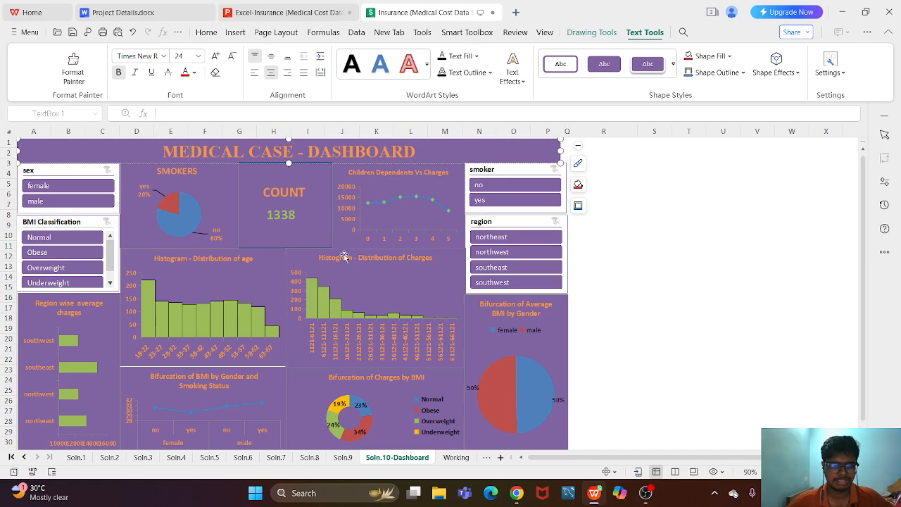
left_click(235, 32)
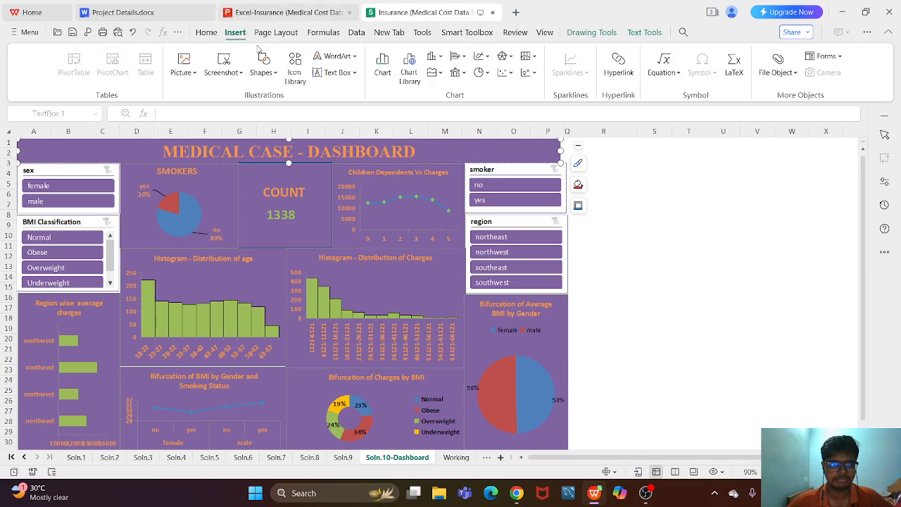
left_click(263, 64)
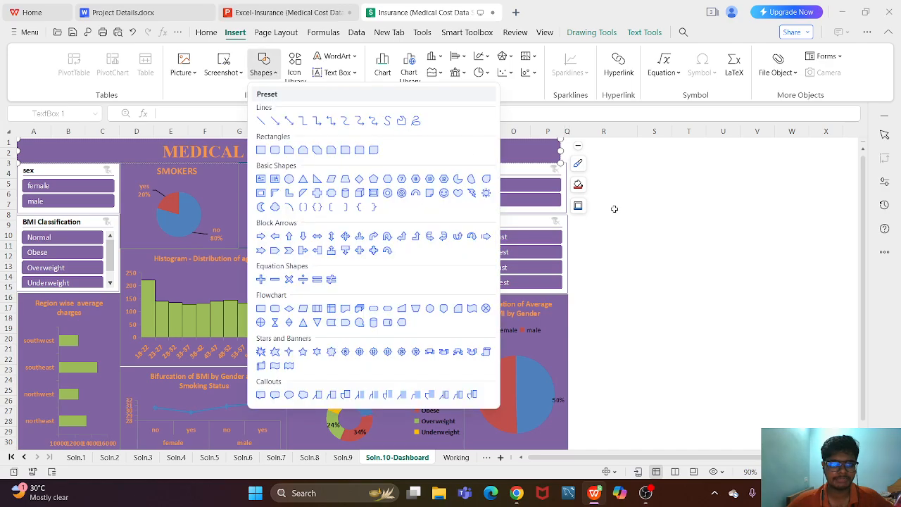
left_click(261, 150)
mouse_move(610, 172)
left_mouse_down()
mouse_move(854, 284)
mouse_move(572, 236)
left_mouse_up()
left_click_drag(707, 458, 570, 458)
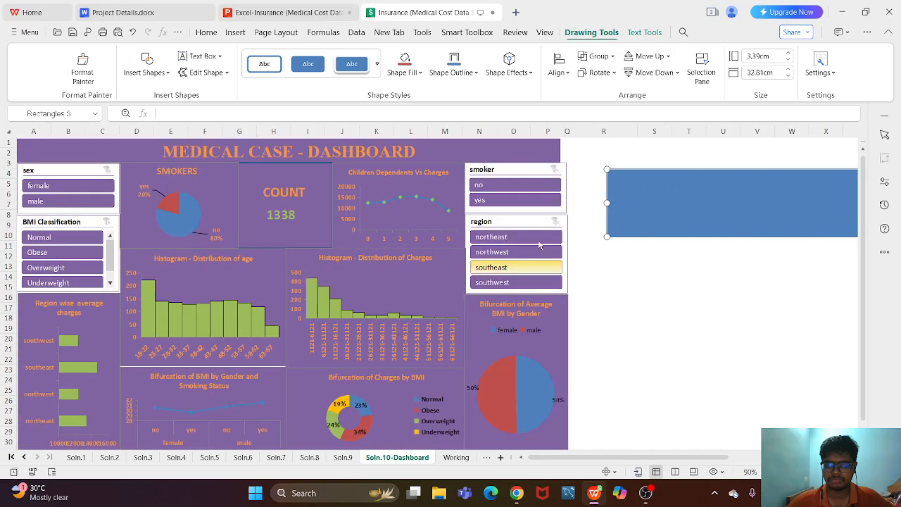
- Enter "edffws" in the rectangle, shift the shape slightly, and enlarge its text to size 28
double_click(643, 215)
type("edffws")
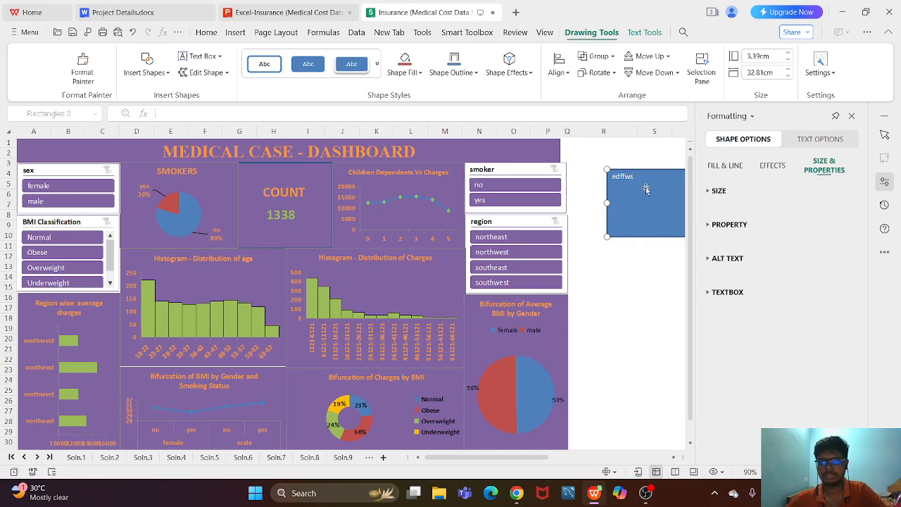
left_click_drag(642, 184, 629, 196)
left_click(235, 32)
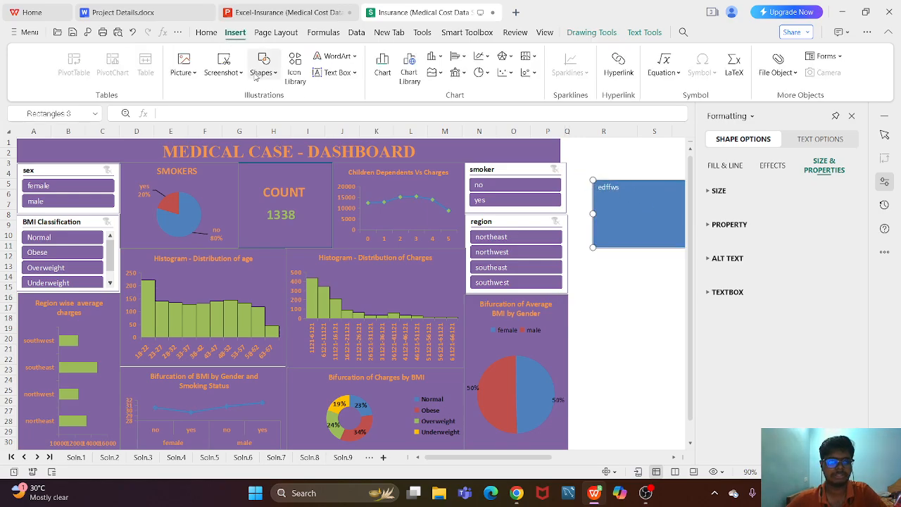
left_click(207, 32)
left_click(239, 55)
left_click(240, 56)
left_click(239, 56)
left_click(628, 197)
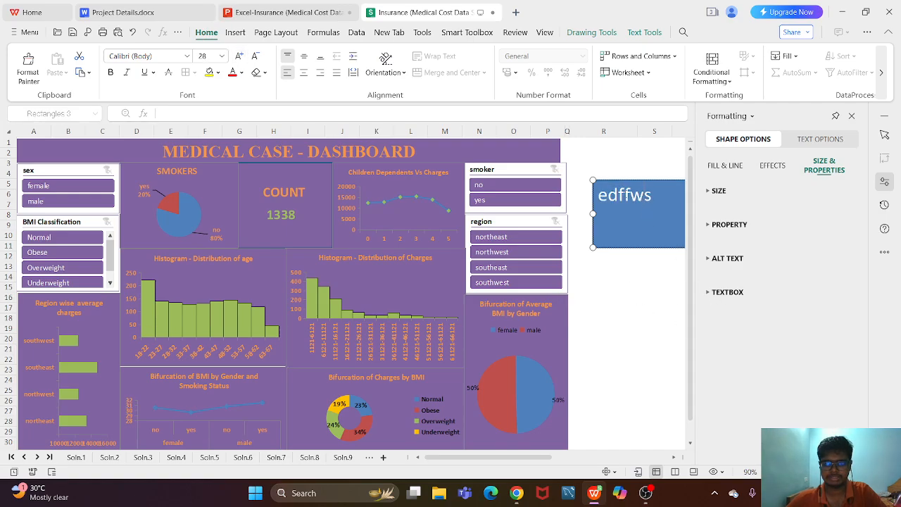
- Compare the rectangle with the dashboard's title text box, and delete the rectangle
left_click(432, 148)
left_click(620, 198)
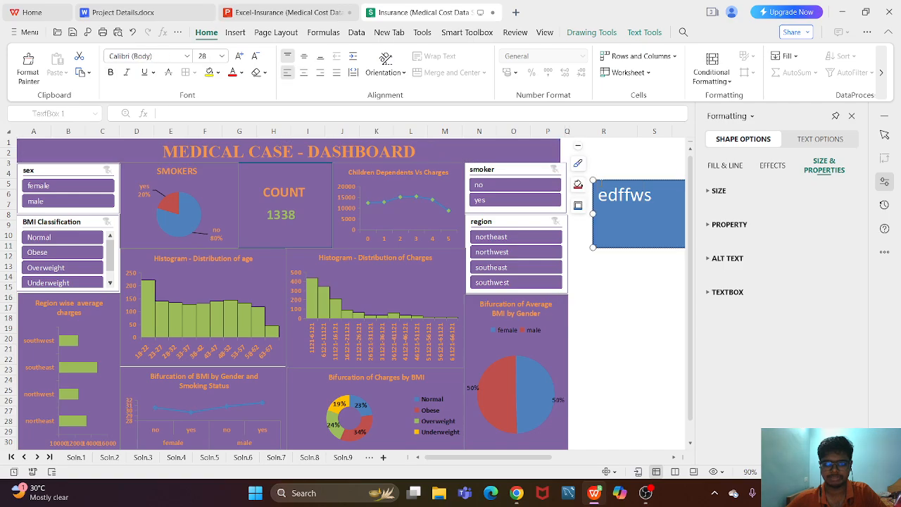
left_click(604, 181)
key("Delete")
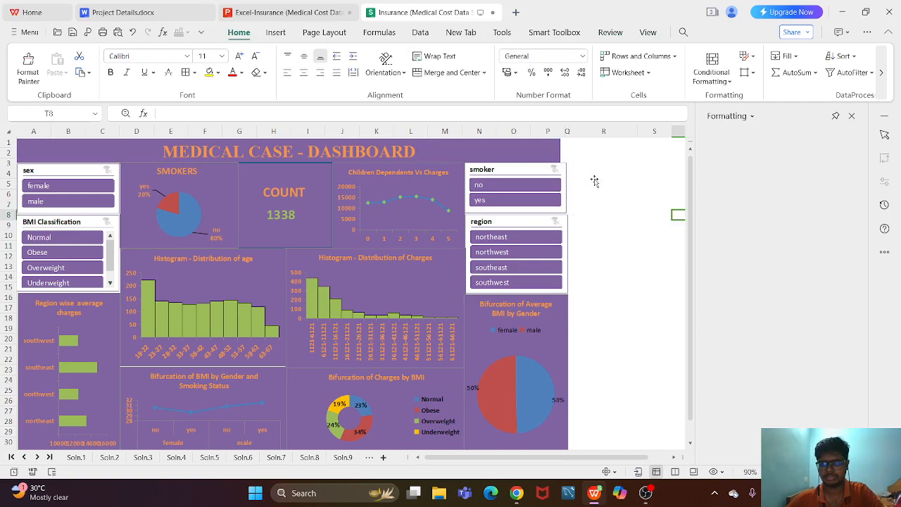
- Try a light blue fill on the Children Dependents Vs Charges chart, and undo the fill
left_click(461, 194)
left_click(131, 32)
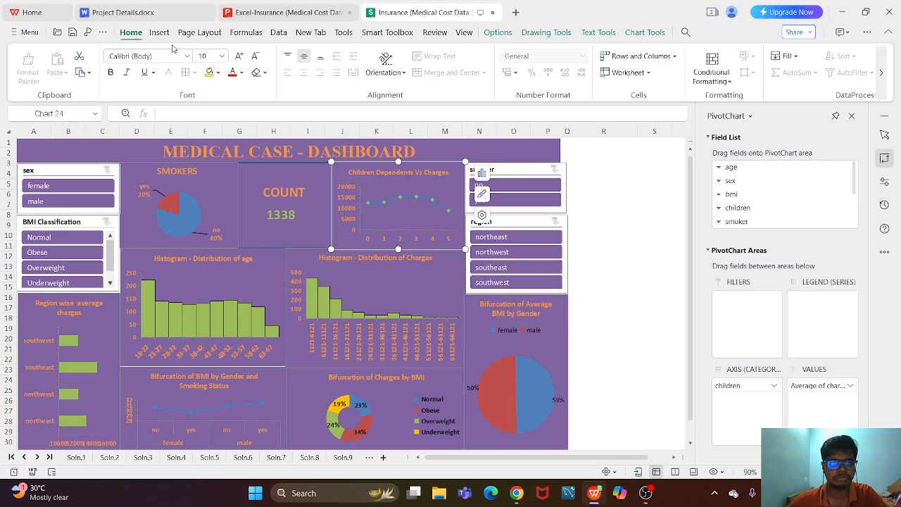
left_click(218, 73)
left_click(250, 141)
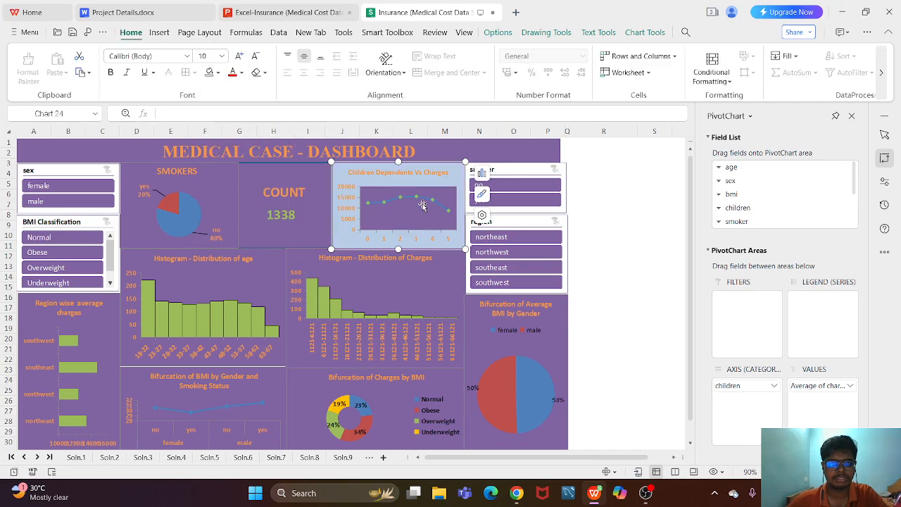
left_click(620, 238)
key("ctrl+z")
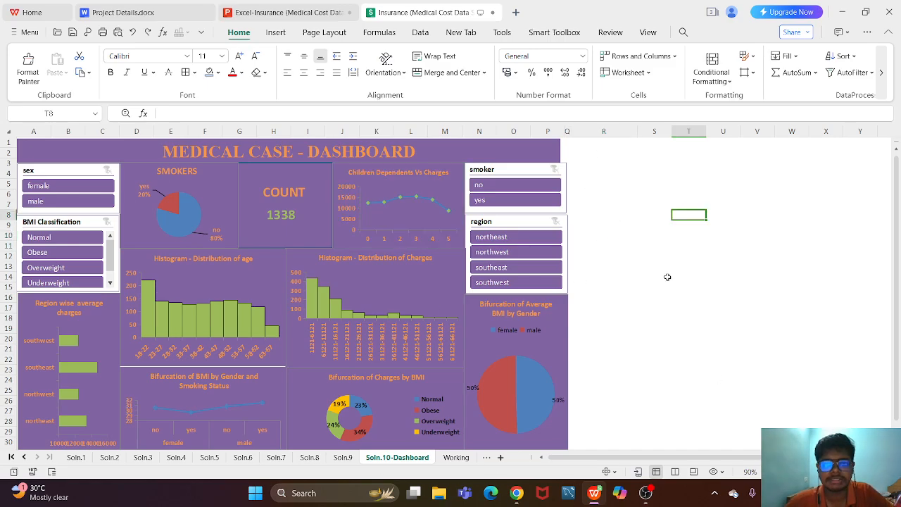
- Shift the count value's text box slightly lower under the COUNT heading on the dashboard
left_click(219, 215)
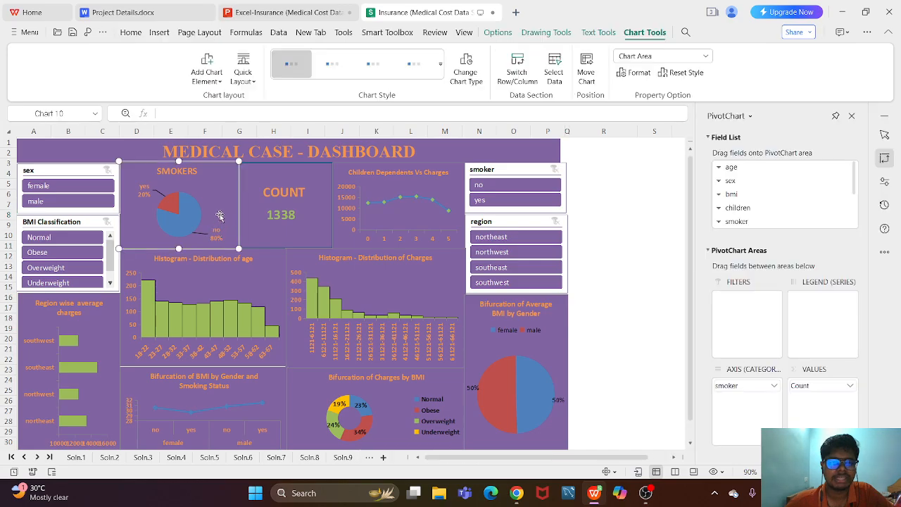
left_click(656, 186)
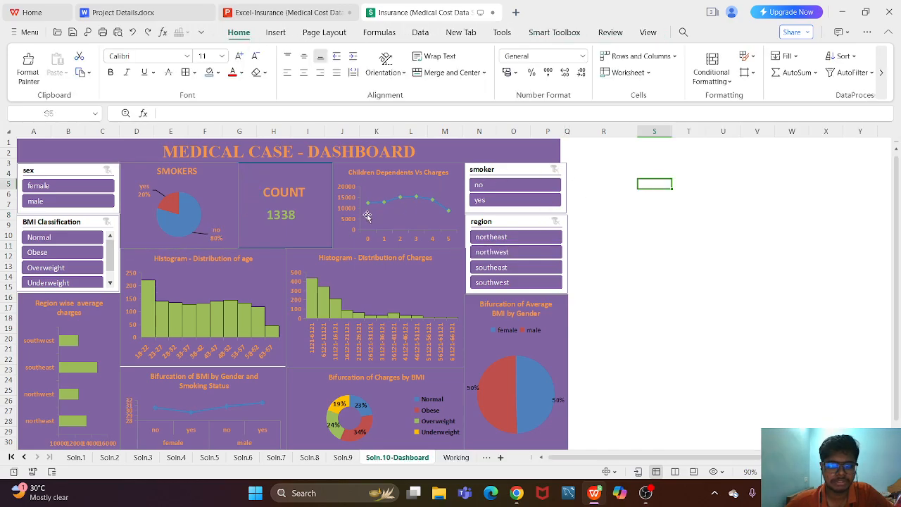
left_click(290, 217)
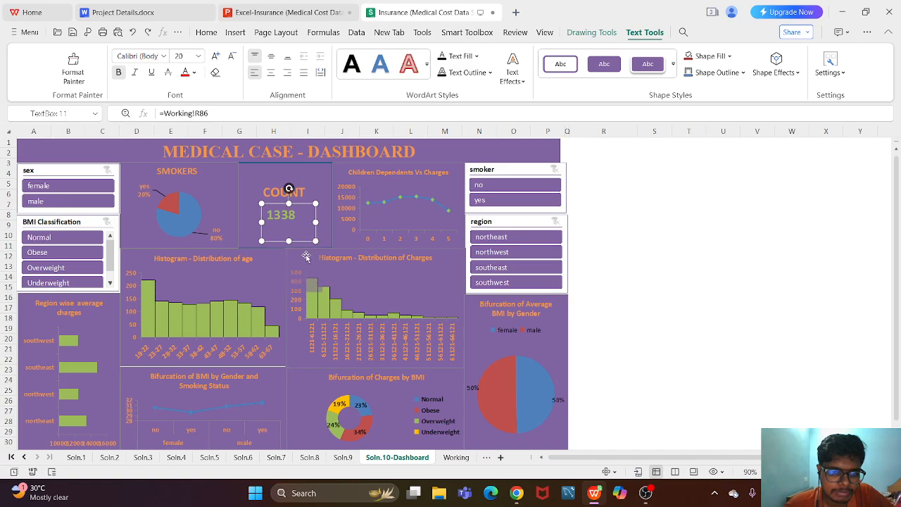
mouse_move(299, 205)
left_mouse_down()
mouse_move(300, 219)
mouse_move(296, 207)
left_mouse_up()
- Draw a new text box in the blank cells beside the dashboard, spanning roughly columns R to V and rows 8 to 11
left_click(235, 33)
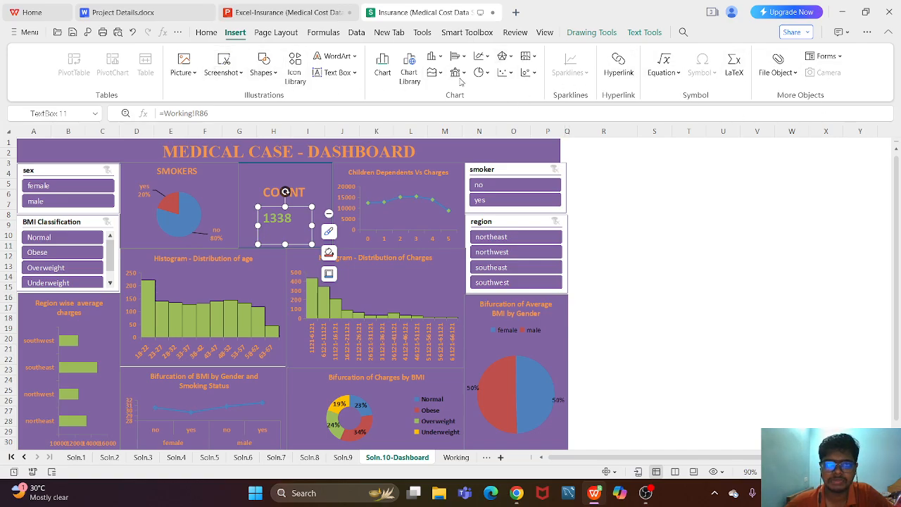
left_click(345, 74)
mouse_move(609, 214)
left_mouse_down()
mouse_move(783, 285)
mouse_move(759, 257)
left_mouse_up()
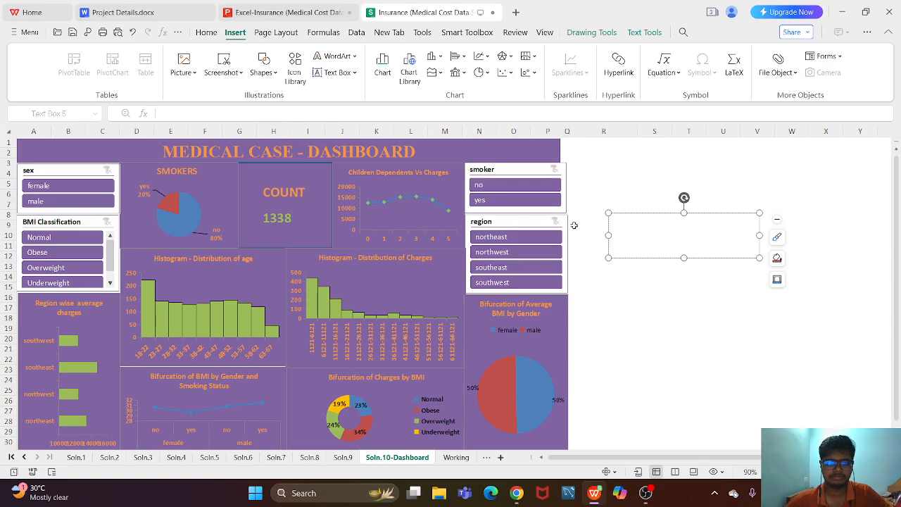
left_click(653, 307)
- Compare the formula reference behind the count value's text box with the empty new text box
left_click(285, 220)
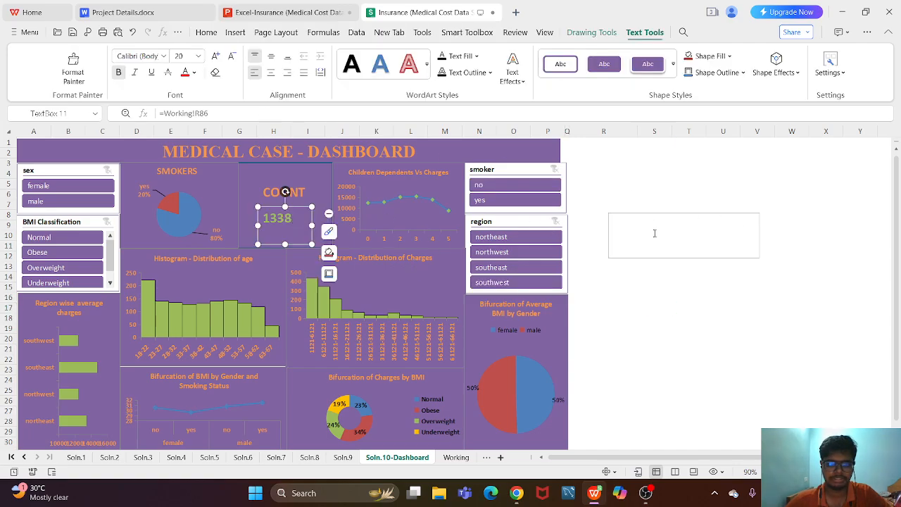
key("Escape")
left_click(653, 213)
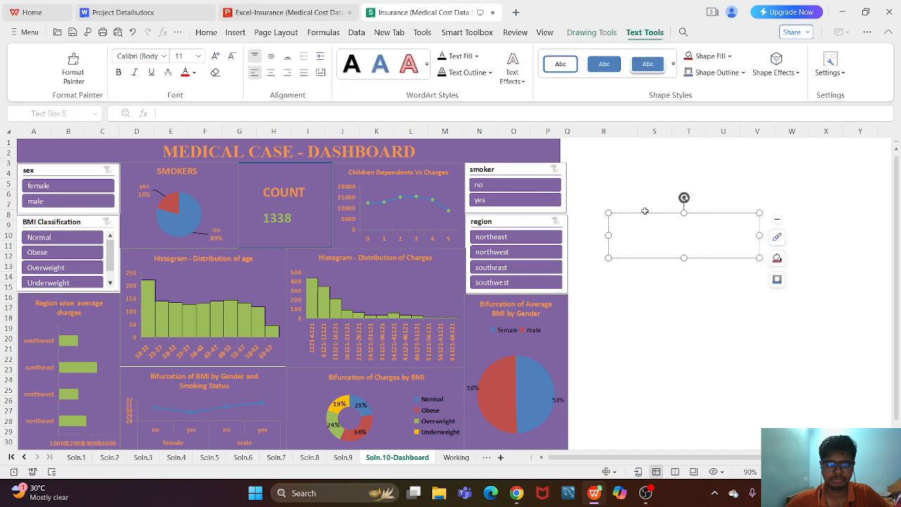
left_click(642, 212)
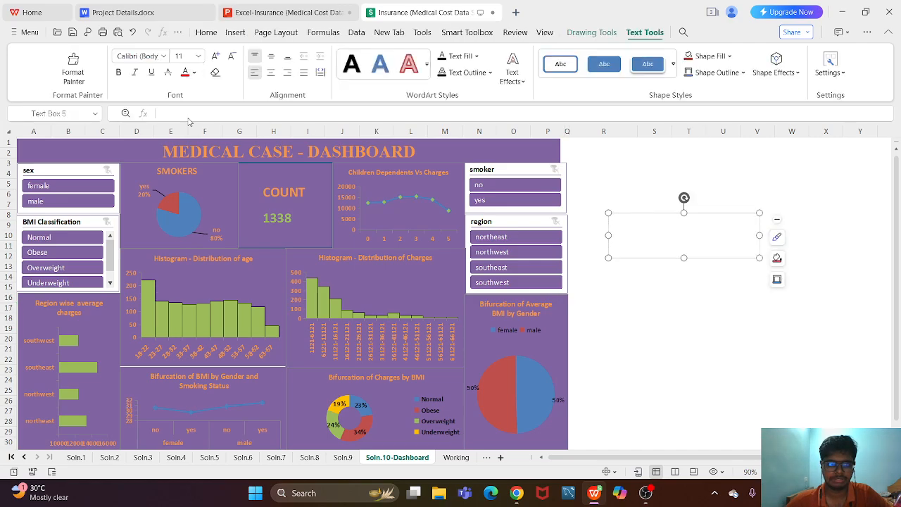
- Trace the count text box's linked cell R86 on the Working sheet and inspect the formula below the pivot table's Count column
left_click(271, 216)
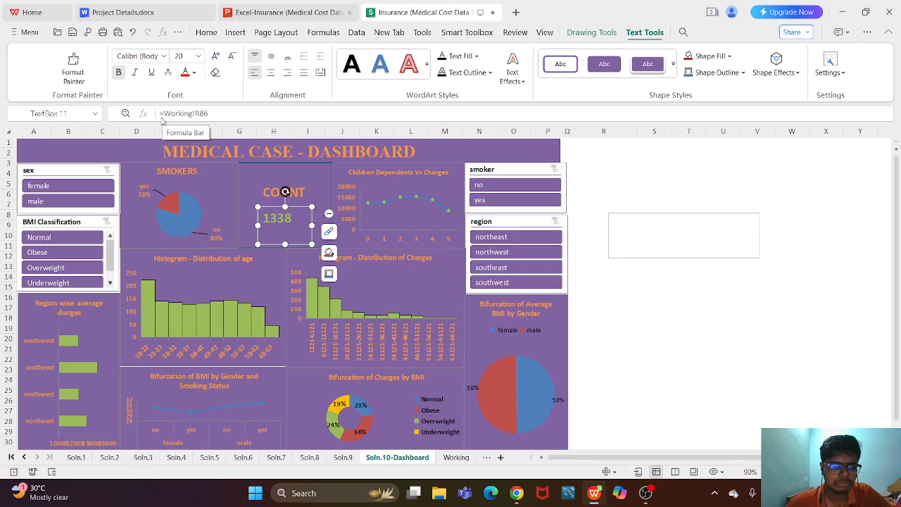
left_click(456, 458)
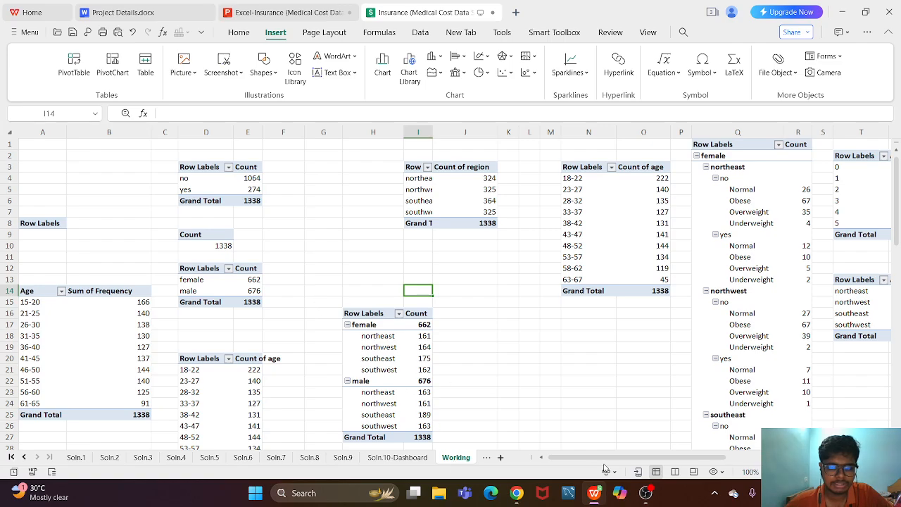
left_click_drag(721, 456, 791, 457)
left_click(458, 131)
scroll(475, 368, "down", 1)
scroll(458, 325, "up", 1)
scroll(411, 326, "down", 2)
scroll(258, 374, "down", 1)
scroll(283, 366, "up", 1)
scroll(285, 366, "down", 1)
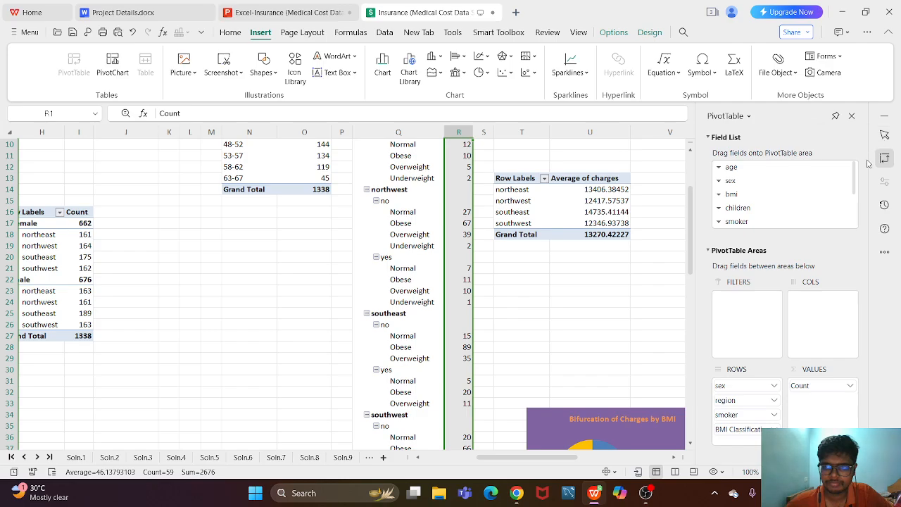
left_click_drag(690, 250, 692, 410)
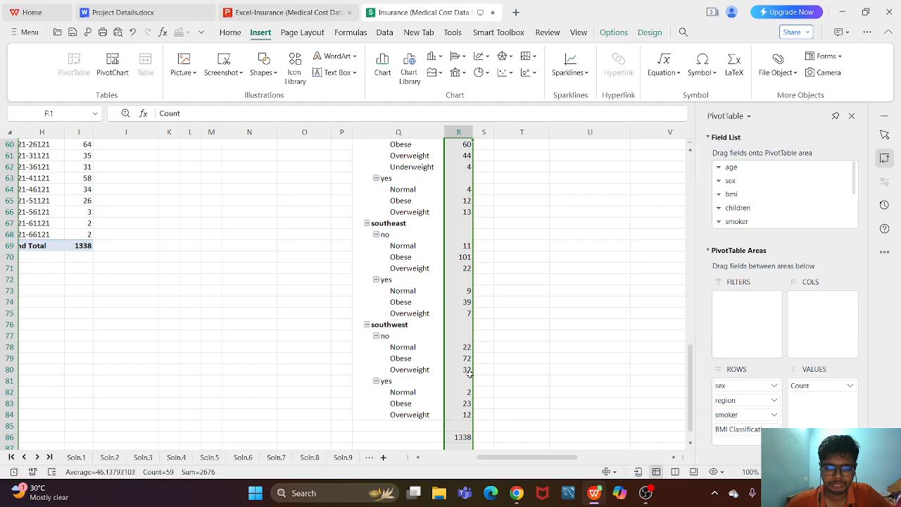
left_click(462, 436)
double_click(462, 436)
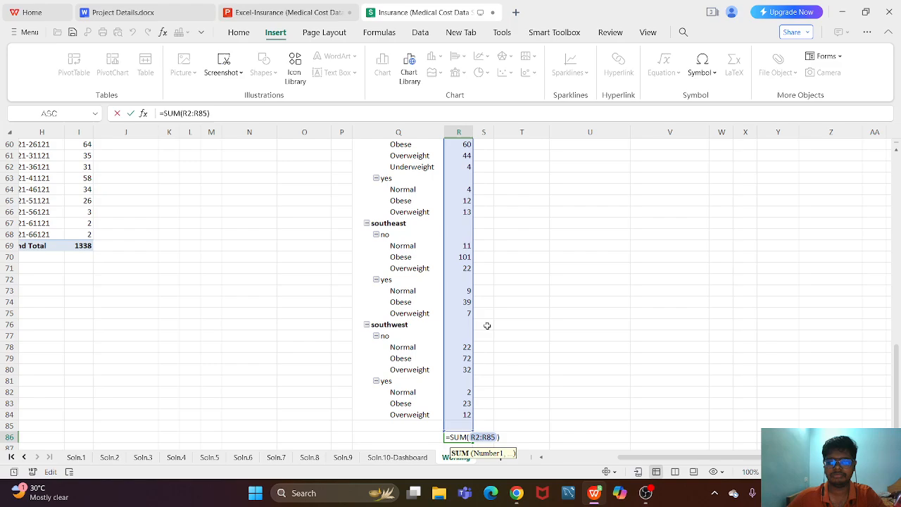
key("Return")
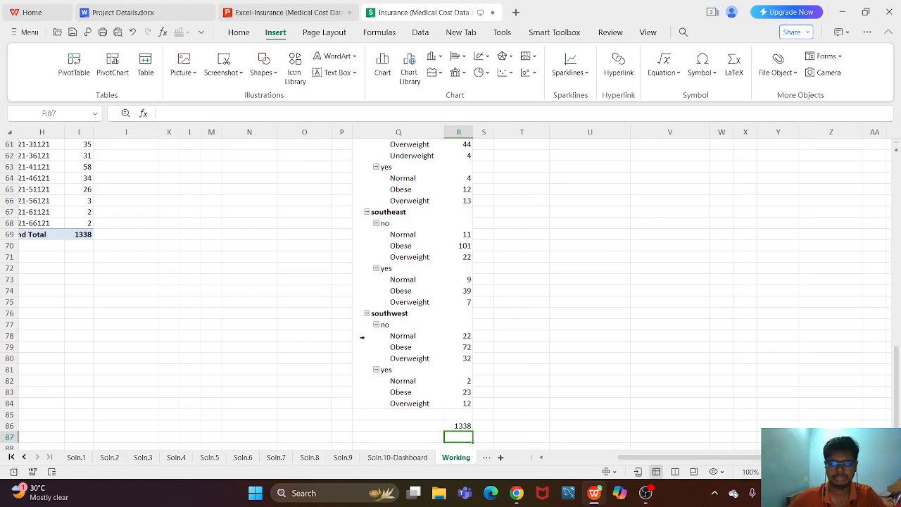
- Filter the Soln.10 dashboard to male with the sex slicer and check the count text box's cell reference
left_click(397, 458)
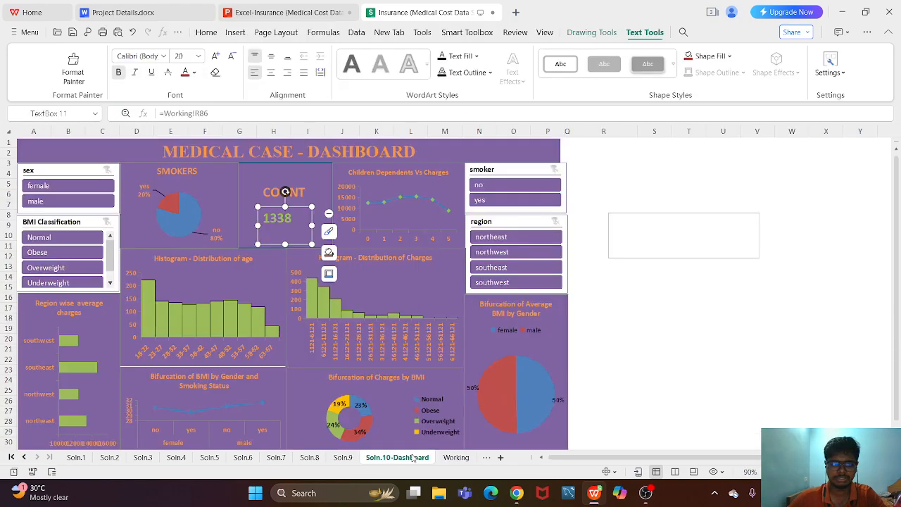
left_click(48, 203)
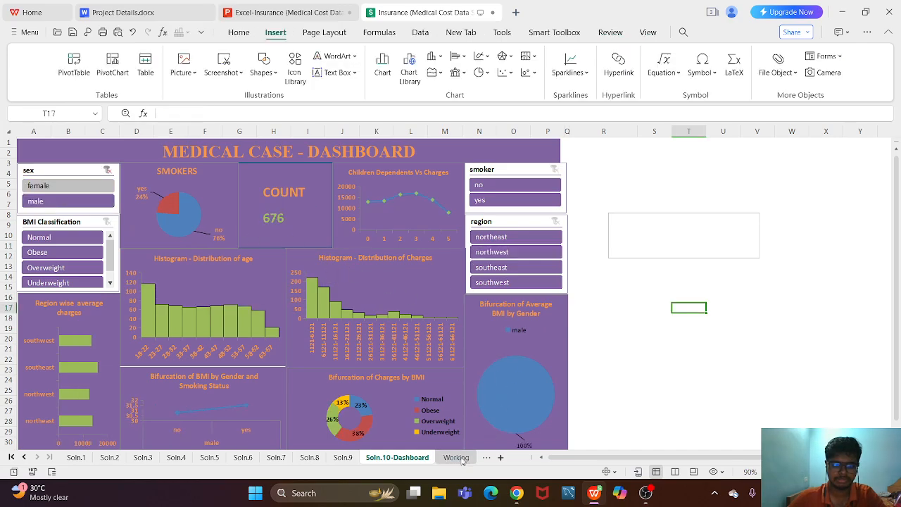
left_click(273, 220)
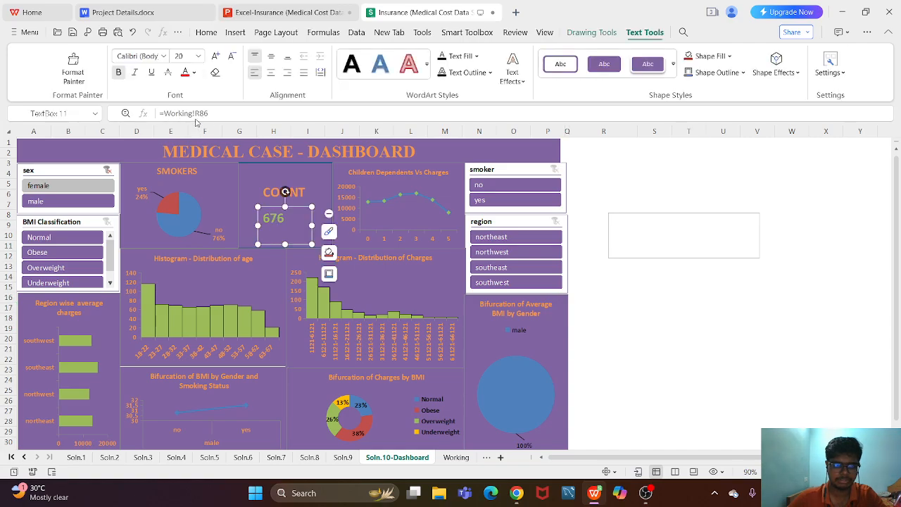
- Examine the formula in Working cell R86 and the male-filtered pivot table range that it sums
left_click(456, 457)
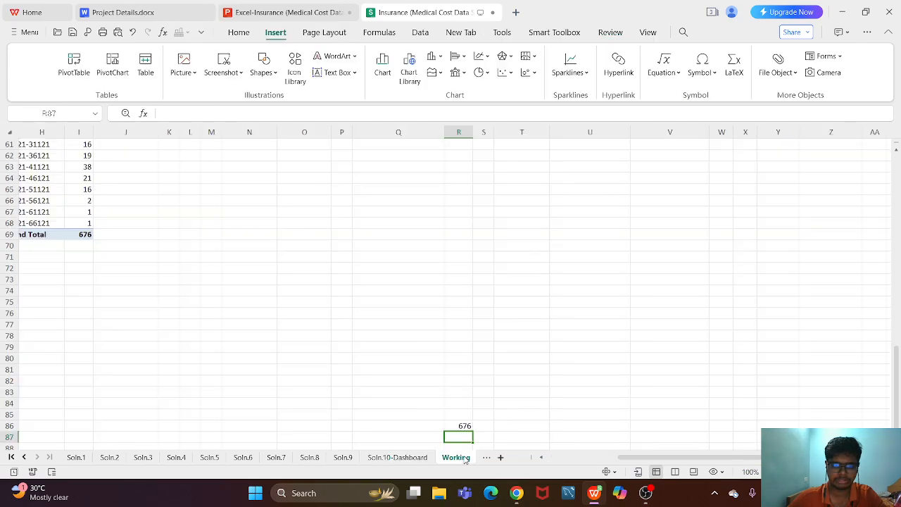
left_click(464, 425)
double_click(468, 426)
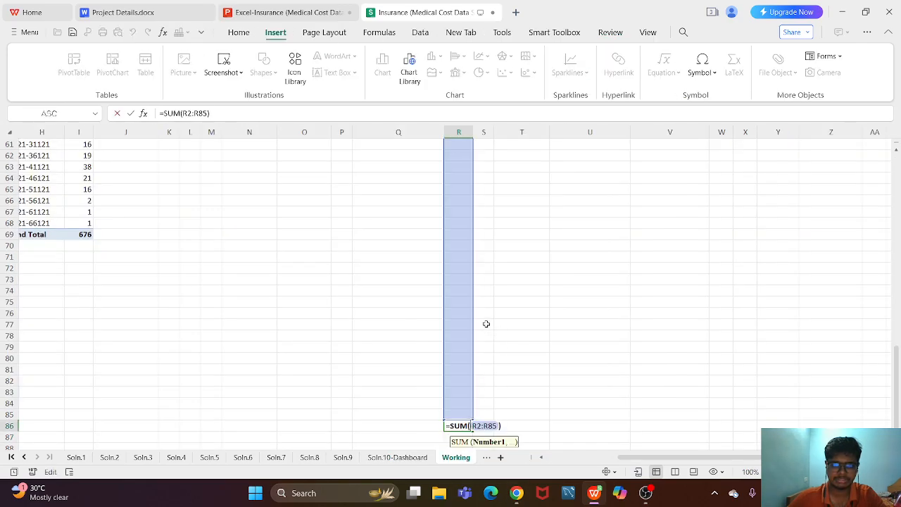
left_click_drag(899, 384, 899, 201)
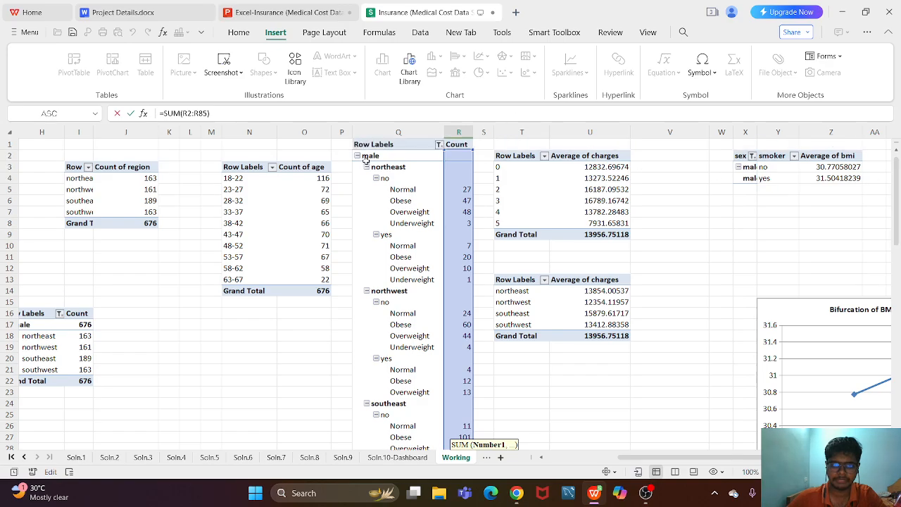
left_click_drag(899, 188, 894, 352)
key("Return")
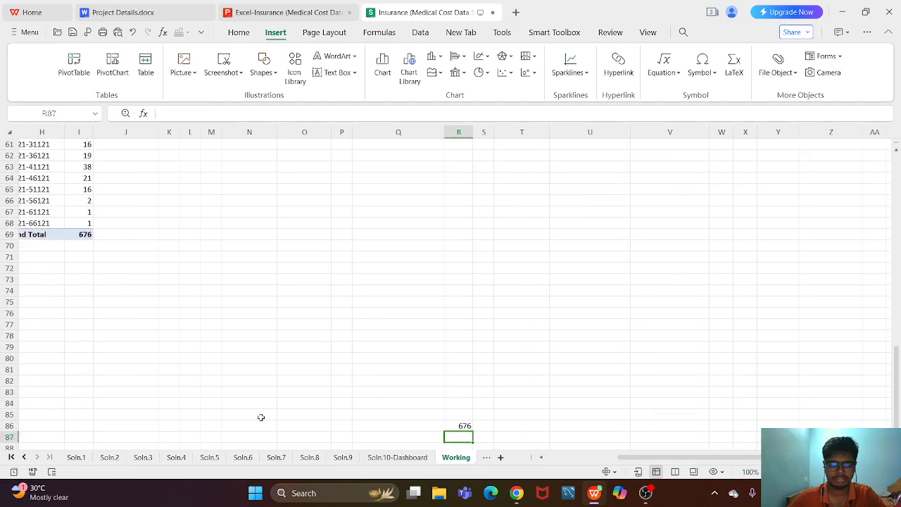
- Clear the sex filter on the Soln.10 dashboard and filter the region slicer to northwest
left_click(381, 448)
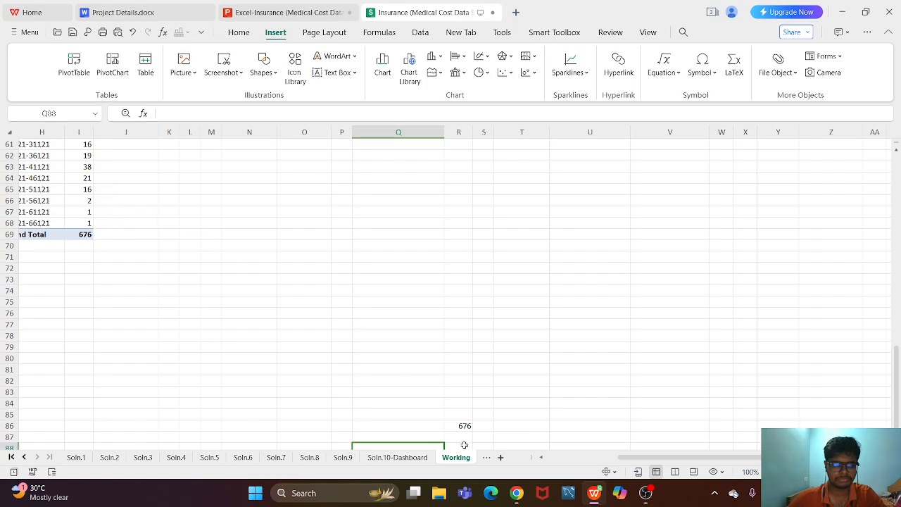
left_click(398, 459)
key("Escape")
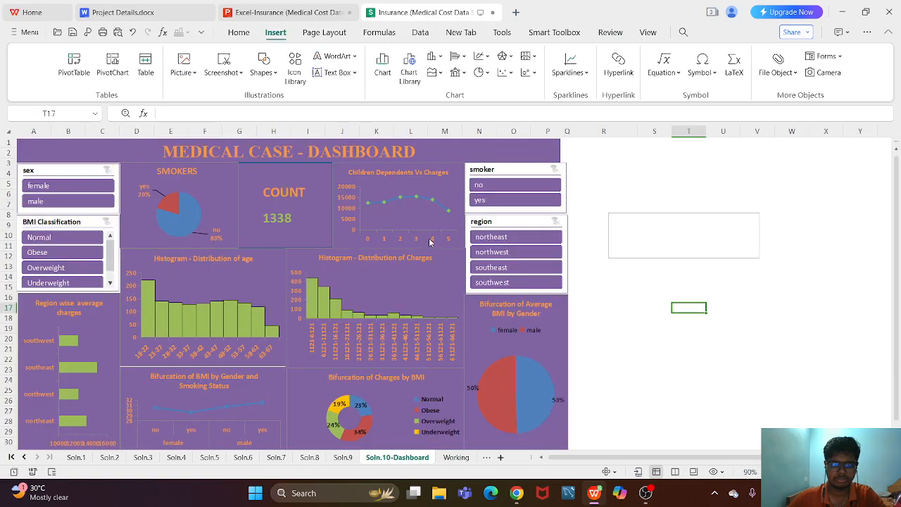
left_click(501, 253)
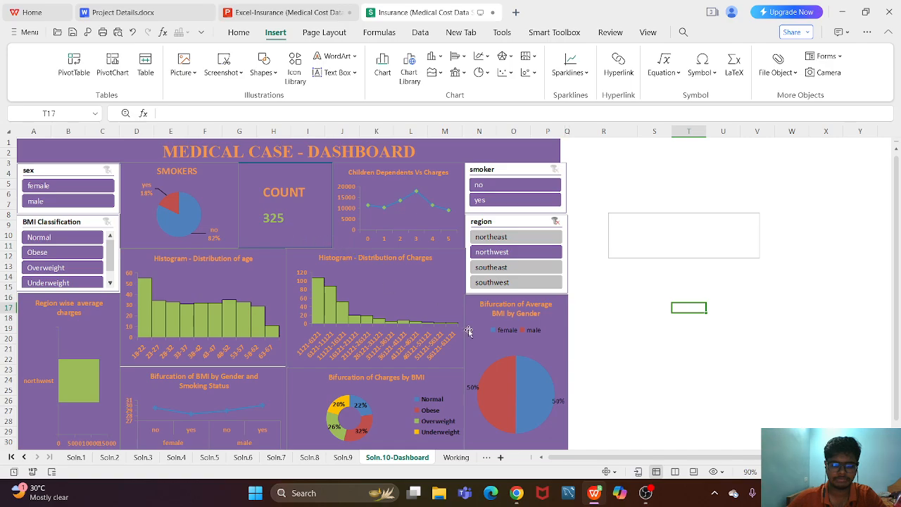
- Examine cell R86 on the Working sheet and the row label filter of the northwest-filtered pivot table
left_click(456, 459)
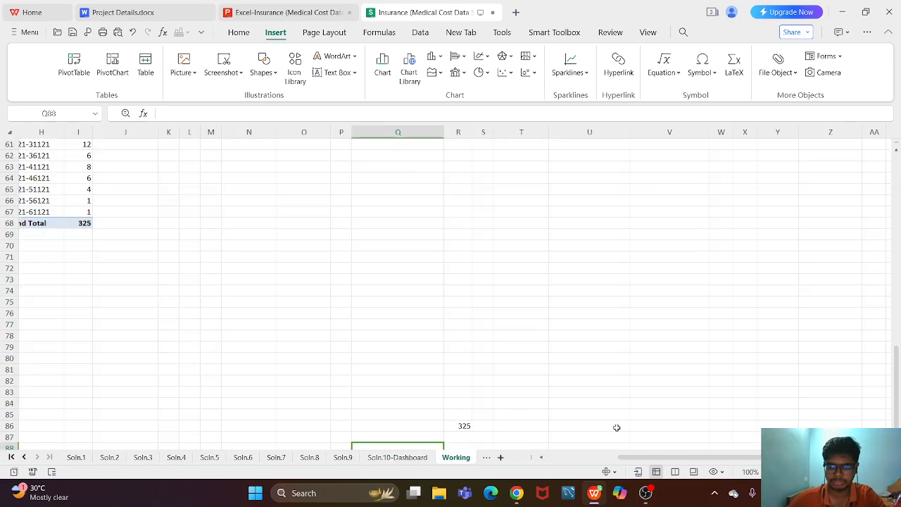
left_click(454, 425)
left_click_drag(897, 390, 897, 197)
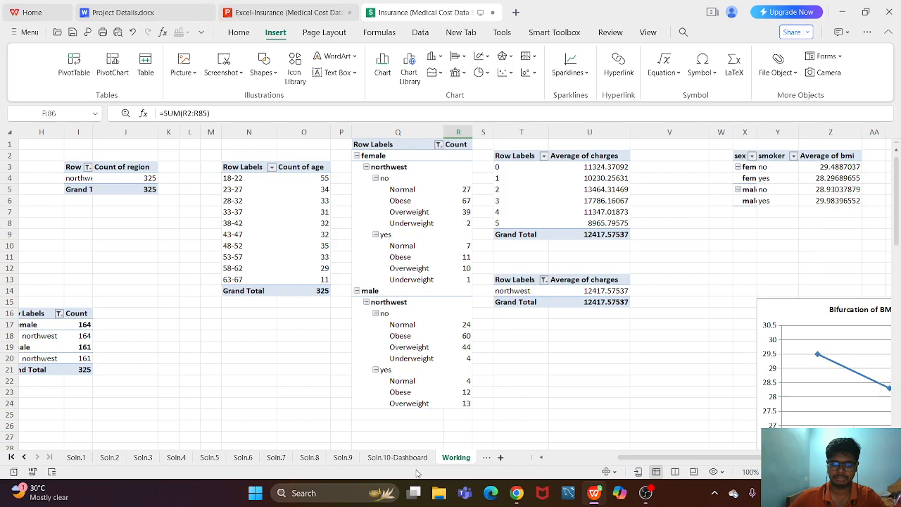
left_click(438, 145)
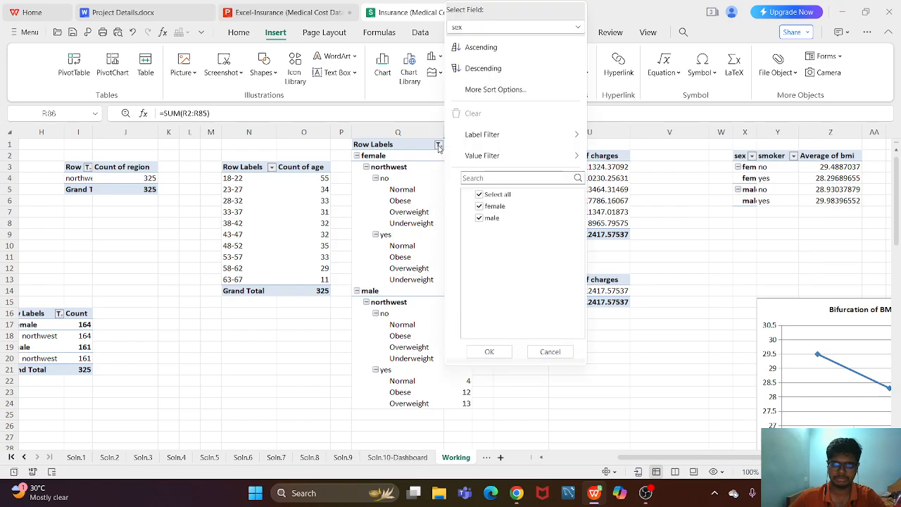
left_click(381, 155)
- Return to the Soln.10 dashboard and reselect all regions from northeast to southwest in the region slicer
left_click(341, 457)
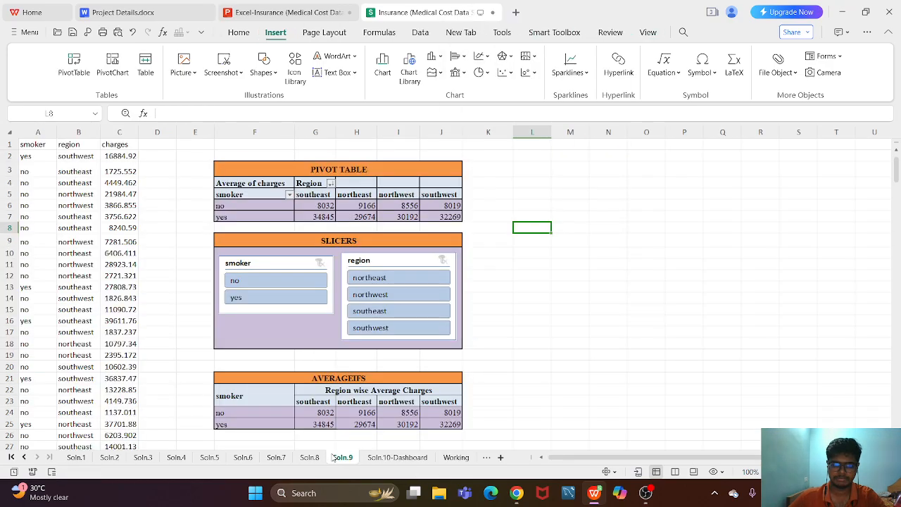
left_click(397, 458)
left_click_drag(492, 237, 479, 285)
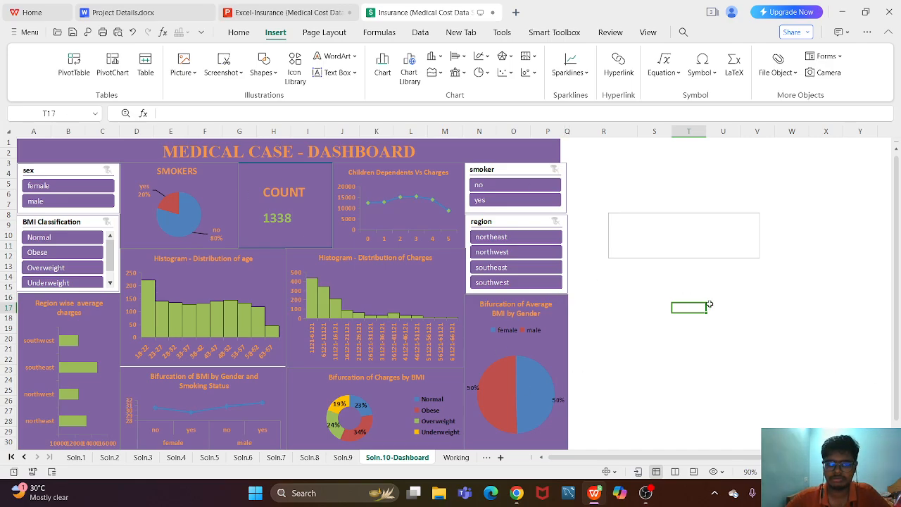
mouse_move(896, 219)
left_mouse_down()
mouse_move(896, 234)
mouse_move(897, 211)
left_mouse_up()
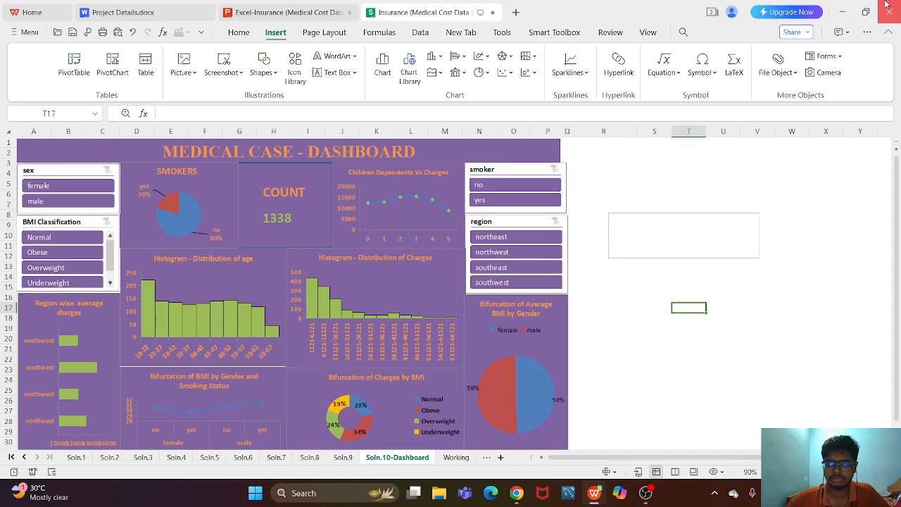
- Switch to the Excel-Insurance presentation and show its first slide, the Excel title slide
left_click(282, 11)
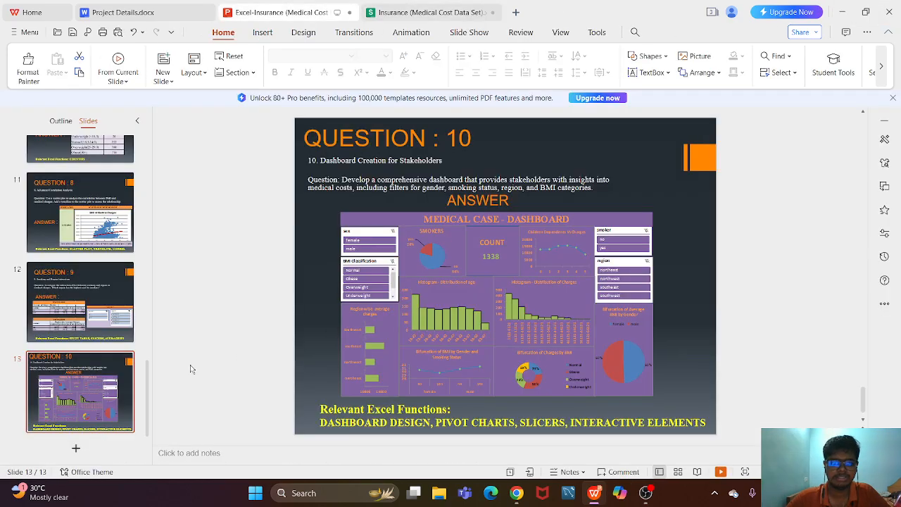
left_click_drag(149, 378, 148, 144)
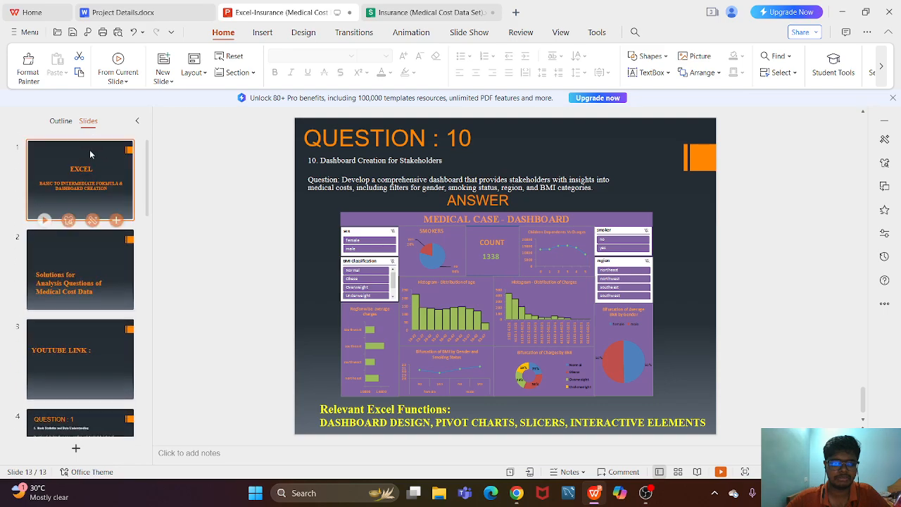
left_click(88, 154)
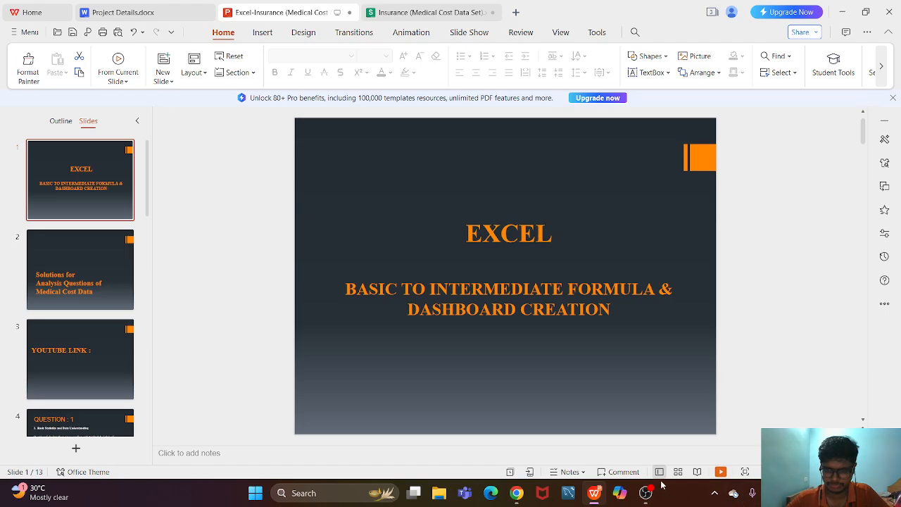
- Switch to the OBS Studio window
mouse_move(654, 495)
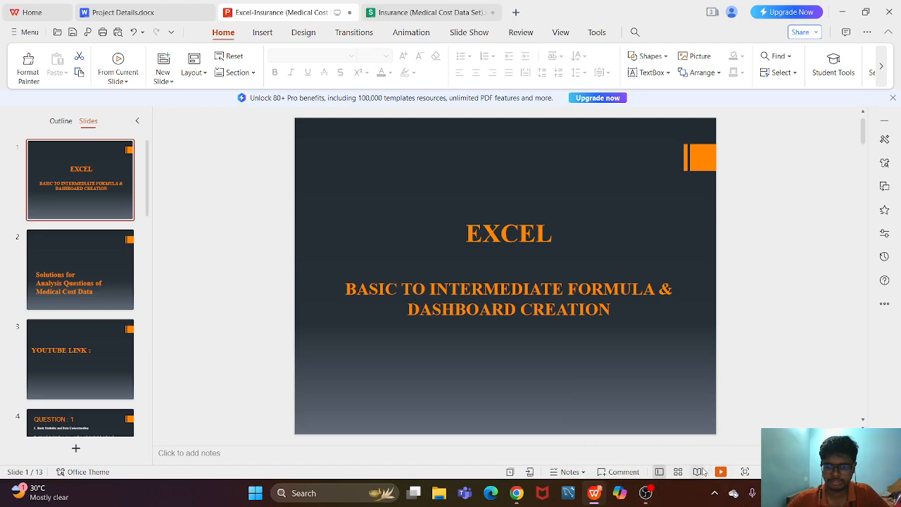
left_click(648, 495)
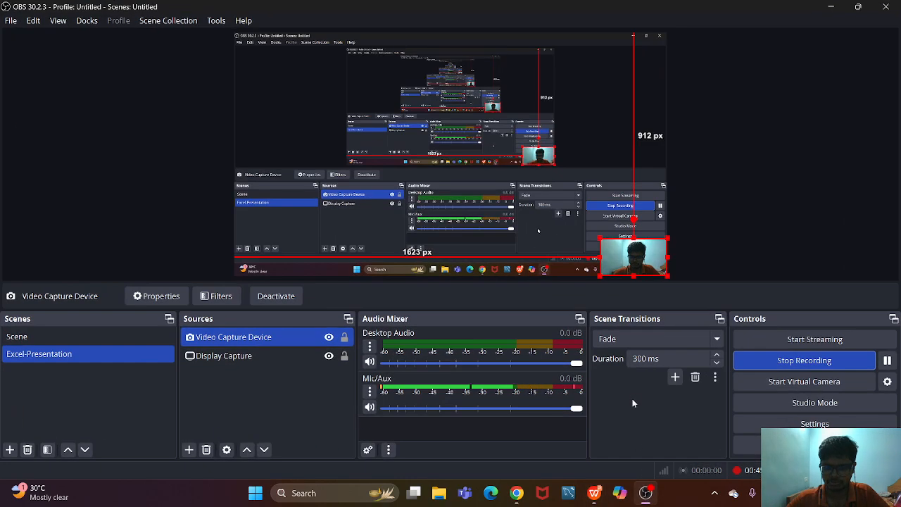